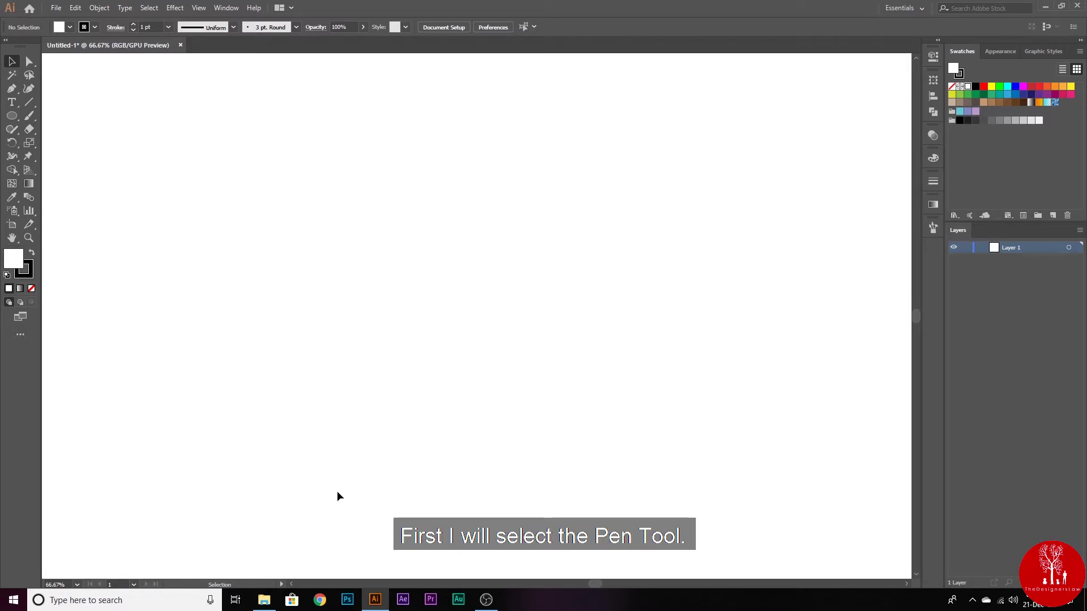
# Step: Draw a practice Pen path with two straight segments and one curved segment
pyautogui.click(11, 88)
pyautogui.click(266, 429)
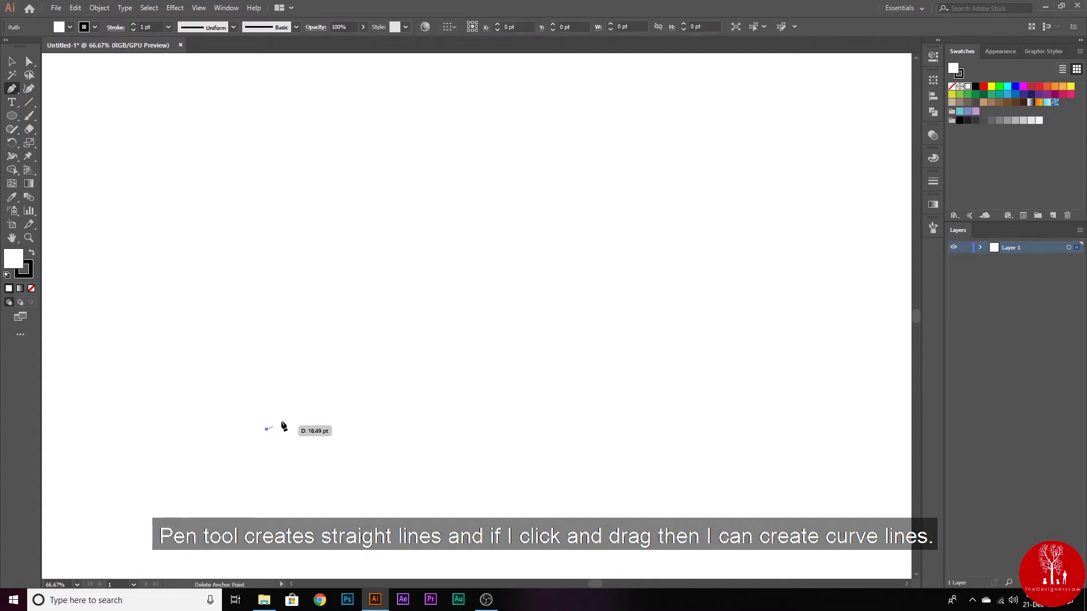
pyautogui.click(365, 377)
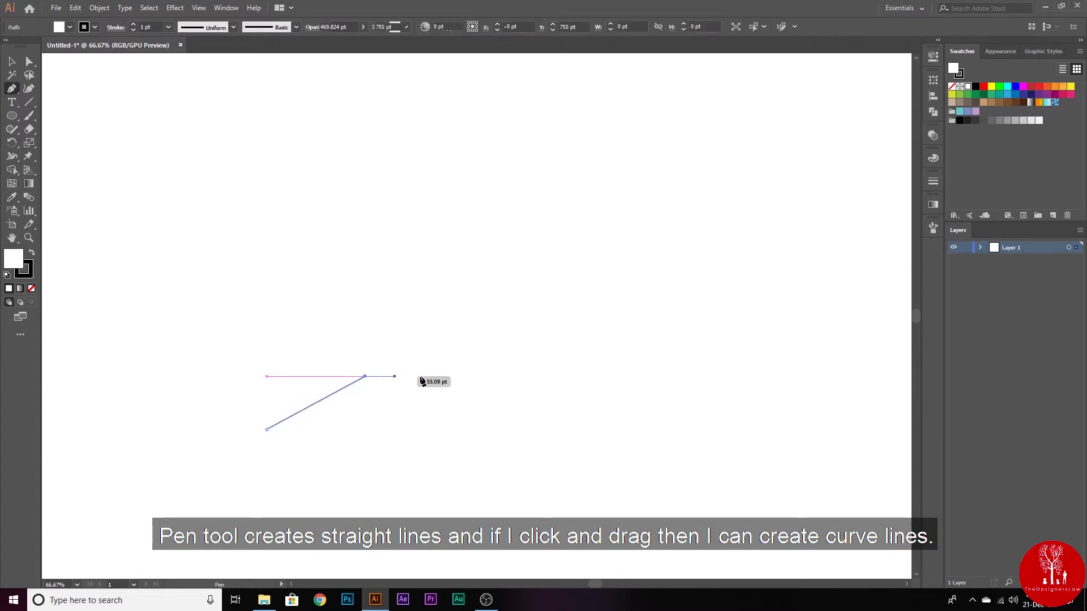
pyautogui.click(455, 377)
pyautogui.moveTo(639, 377)
pyautogui.mouseDown()
pyautogui.moveTo(657, 454)
pyautogui.moveTo(545, 501)
pyautogui.mouseUp()
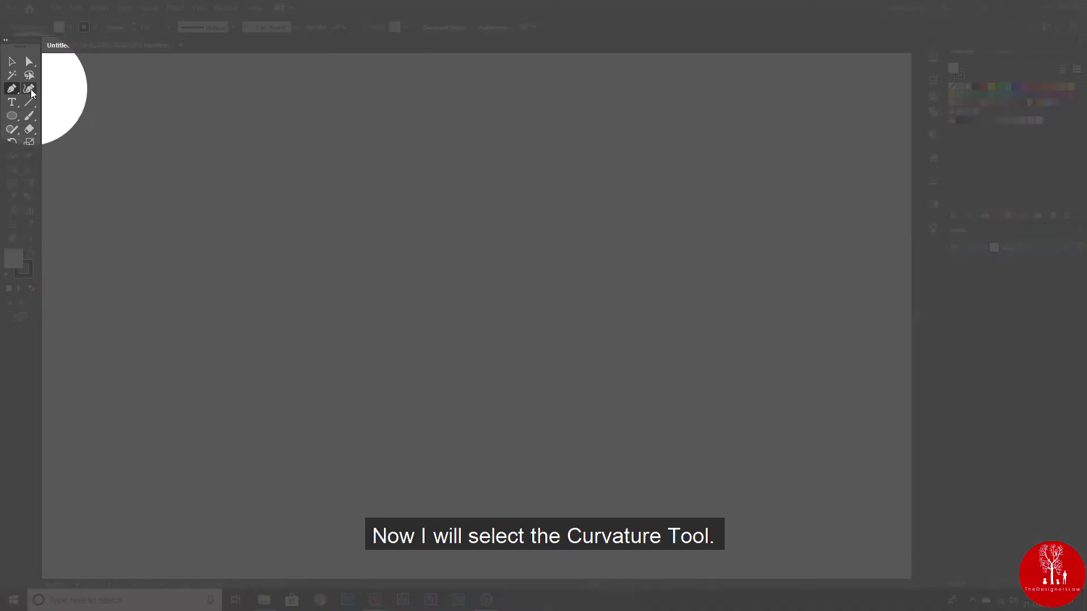
# Step: Draw a smooth closed blob with six Curvature Tool points
pyautogui.click(31, 93)
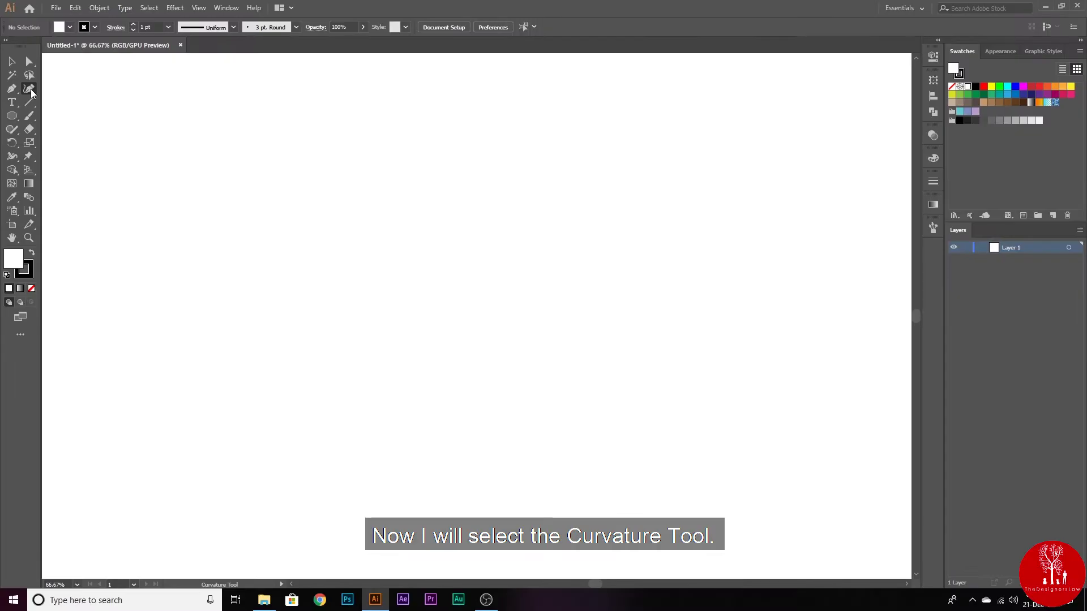
pyautogui.click(254, 407)
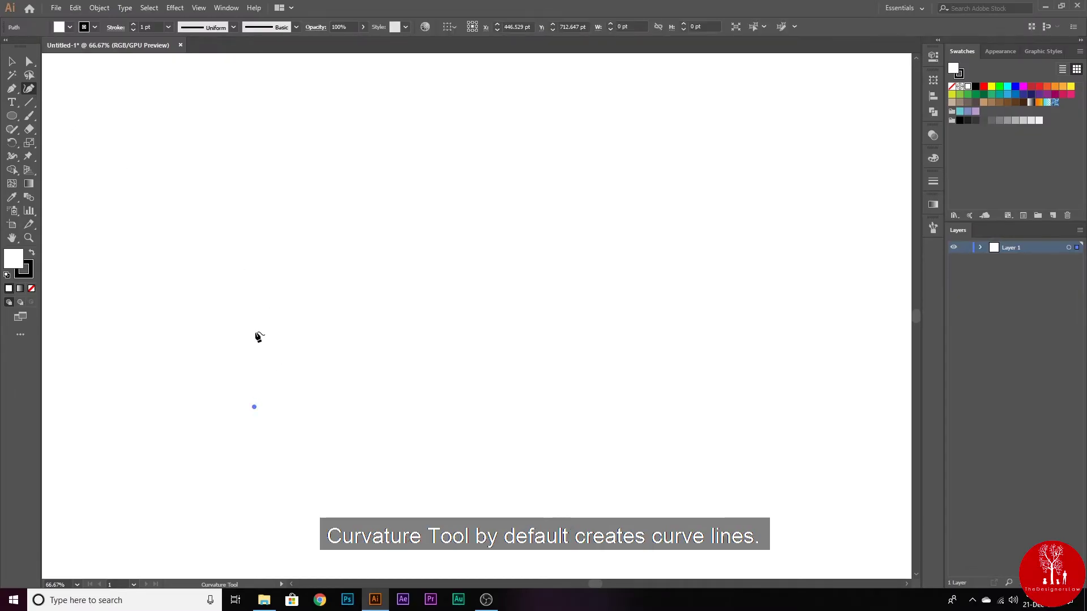
pyautogui.click(258, 316)
pyautogui.click(312, 265)
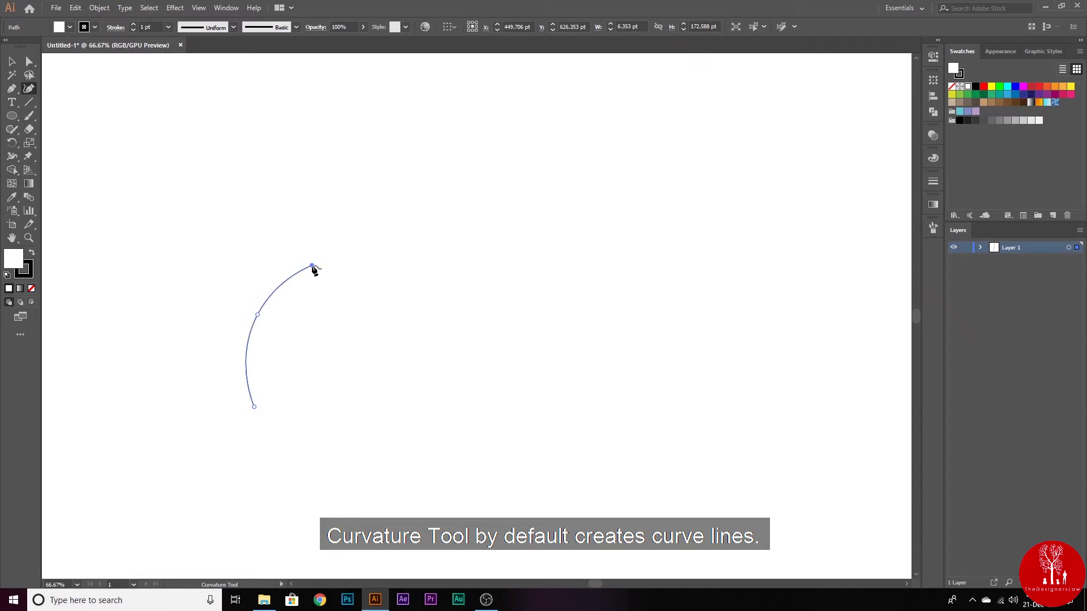
pyautogui.click(390, 278)
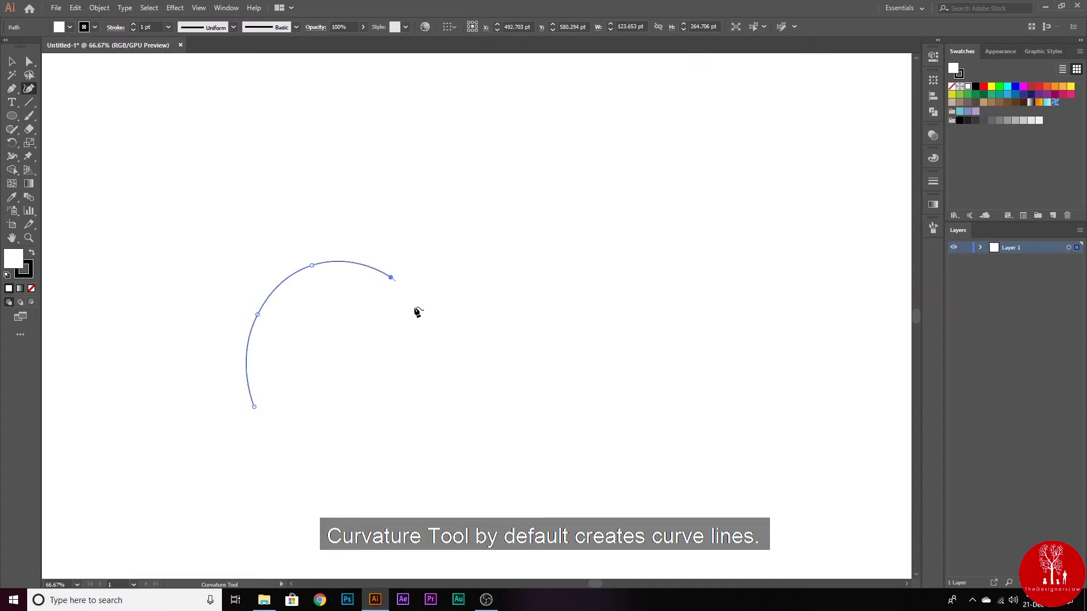
pyautogui.click(415, 390)
pyautogui.click(314, 429)
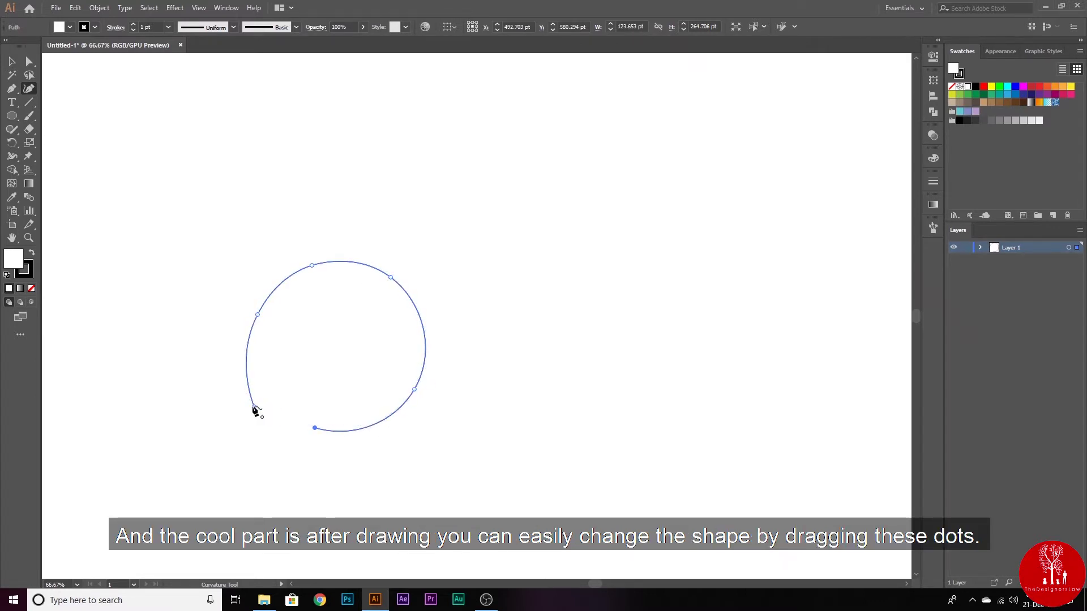
pyautogui.click(254, 407)
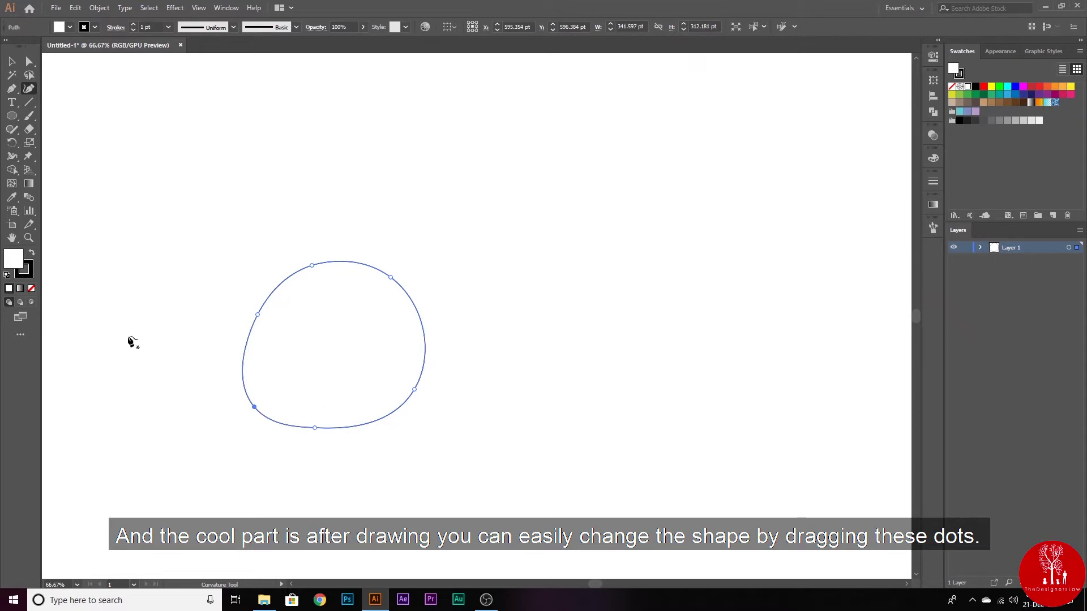
# Step: Reshape the blob's left side and top by dragging anchors, then delete it
pyautogui.moveTo(254, 407); pyautogui.dragTo(279, 383)
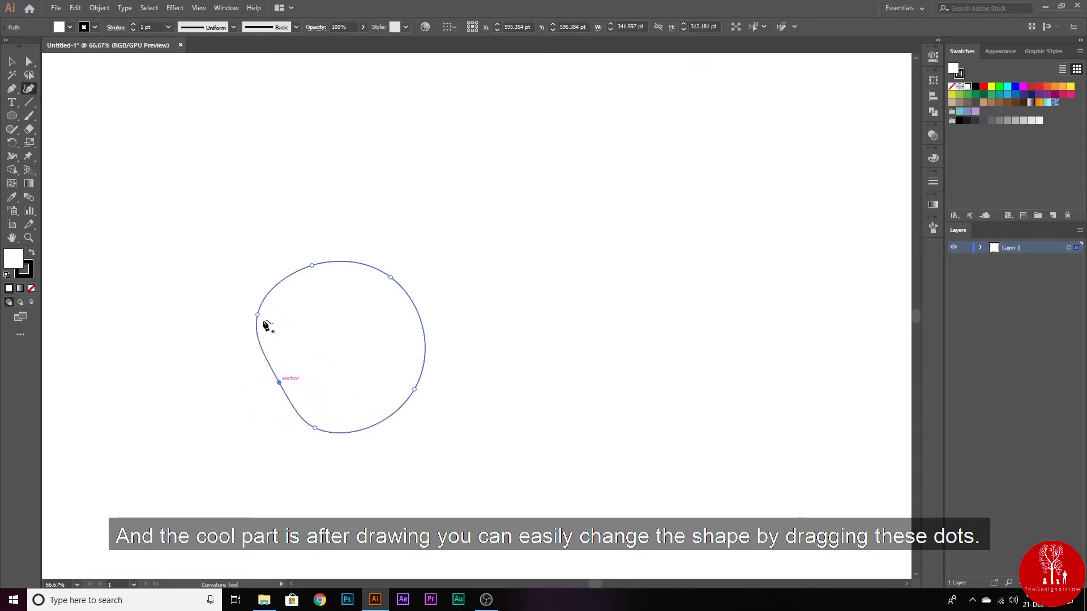
pyautogui.moveTo(264, 313); pyautogui.dragTo(298, 322)
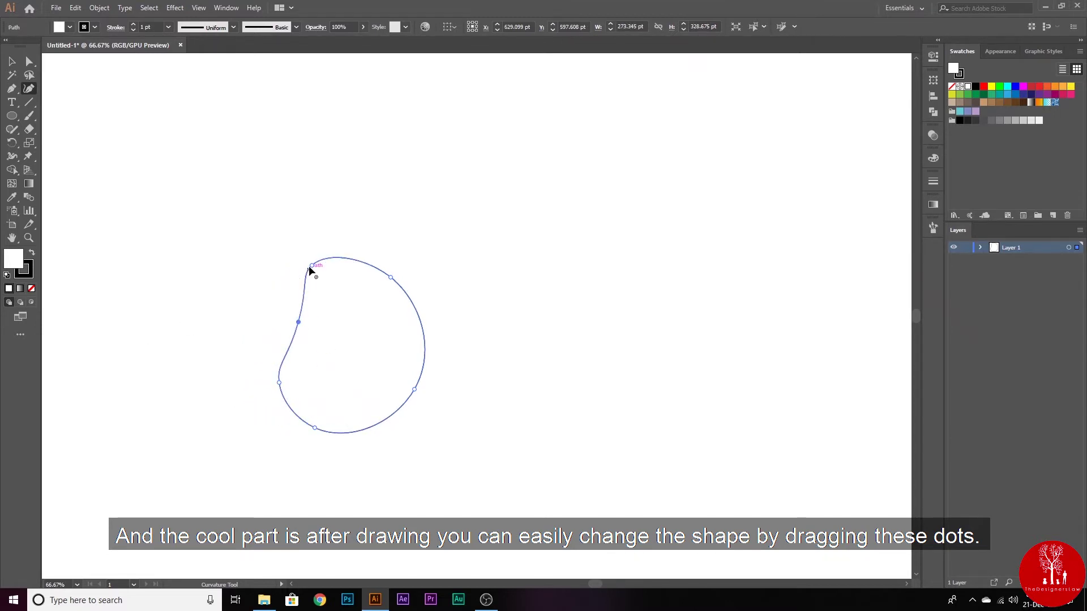
pyautogui.moveTo(309, 265); pyautogui.dragTo(273, 245)
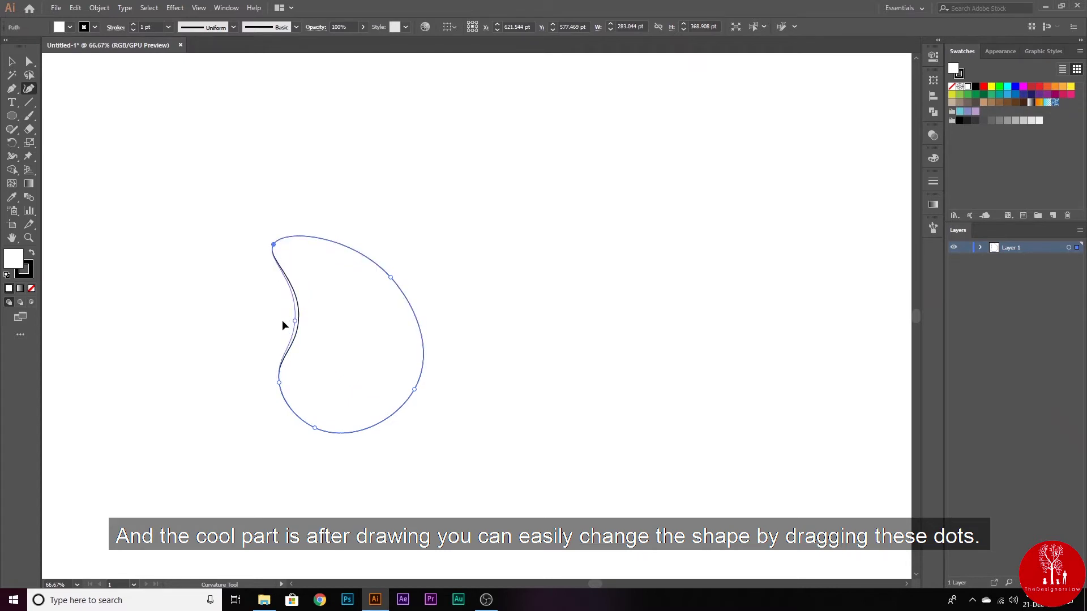
pyautogui.moveTo(295, 322); pyautogui.dragTo(247, 321)
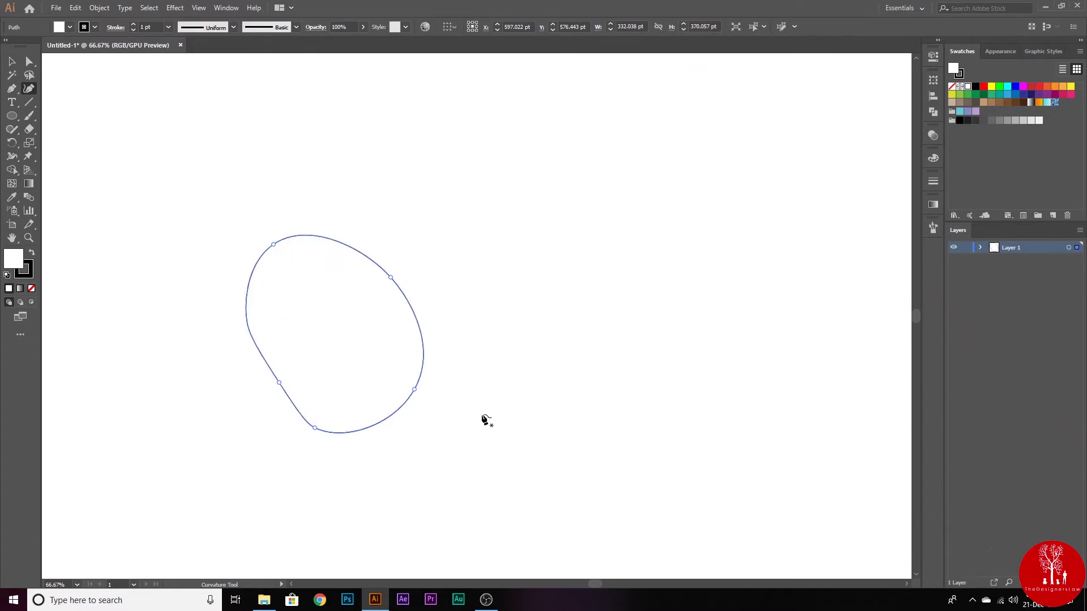
pyautogui.press('Delete')
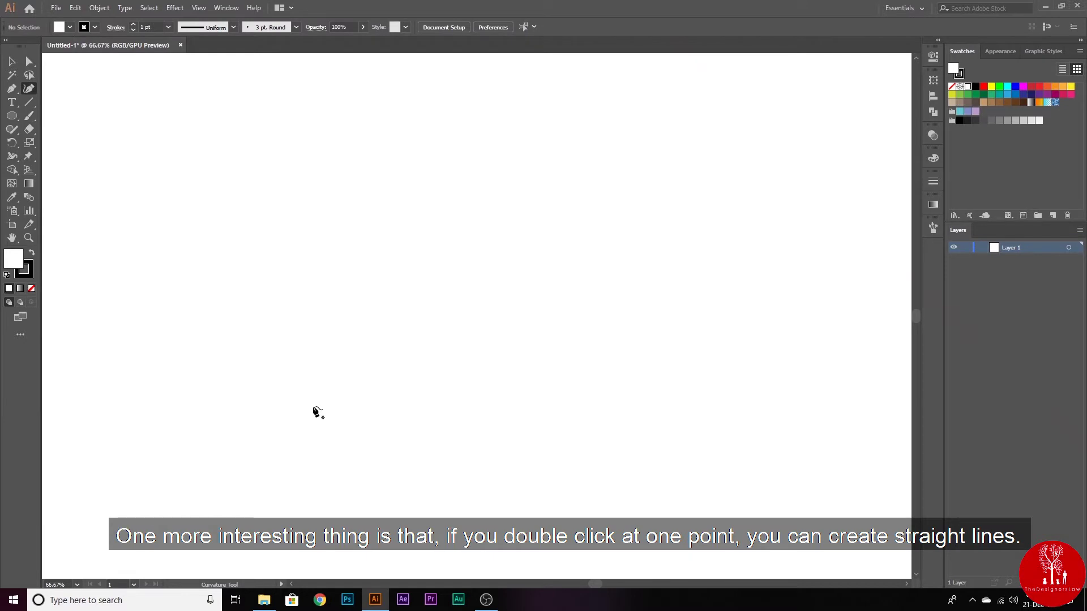
# Step: Start a Curvature path alternating sharp corner points and curved segments
pyautogui.doubleClick(303, 419)
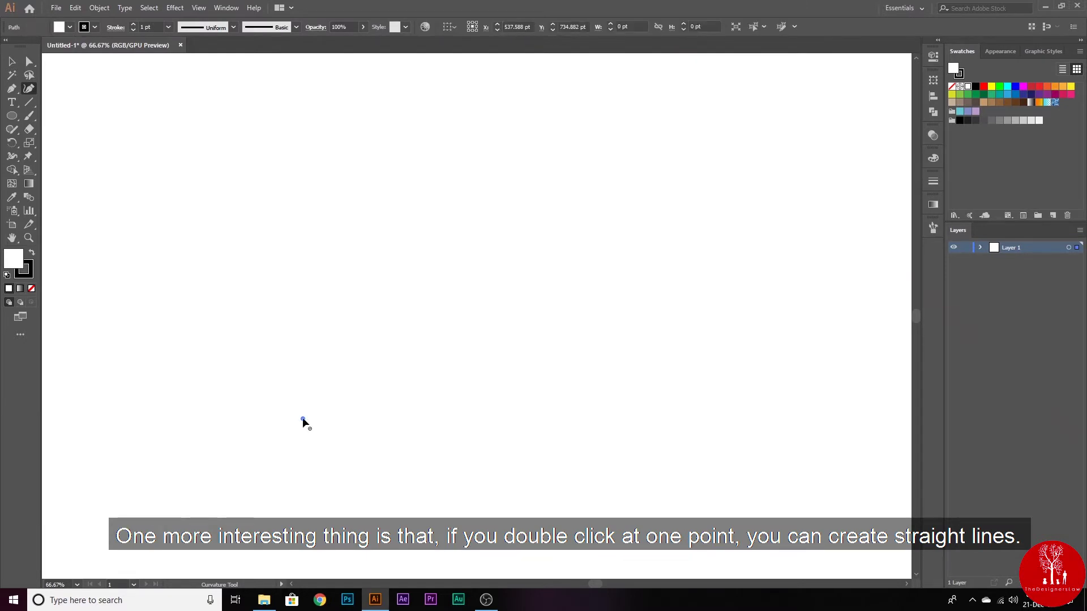
pyautogui.doubleClick(352, 374)
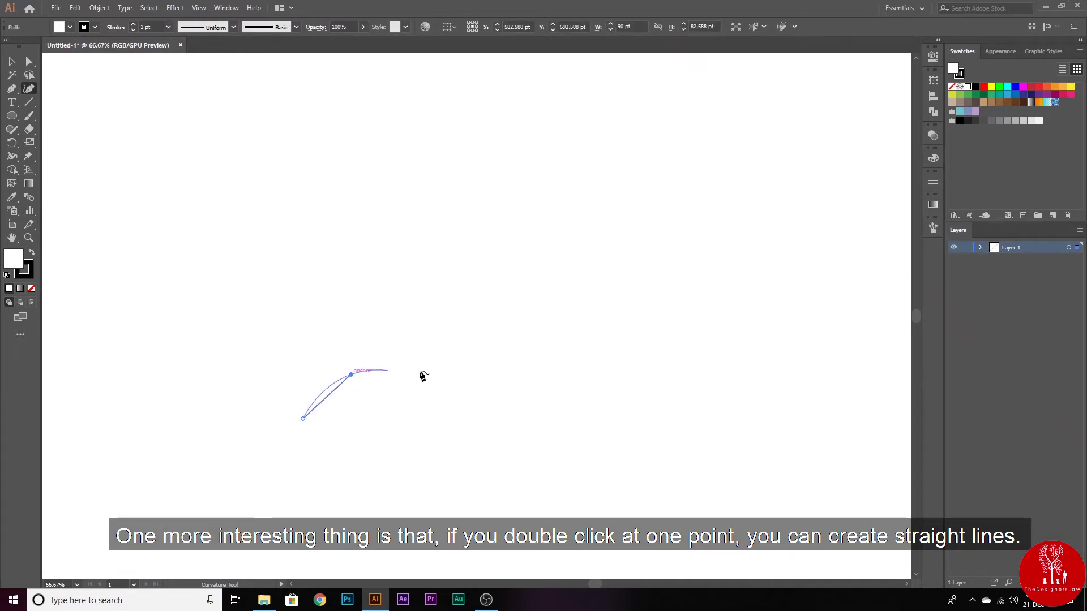
pyautogui.click(443, 376)
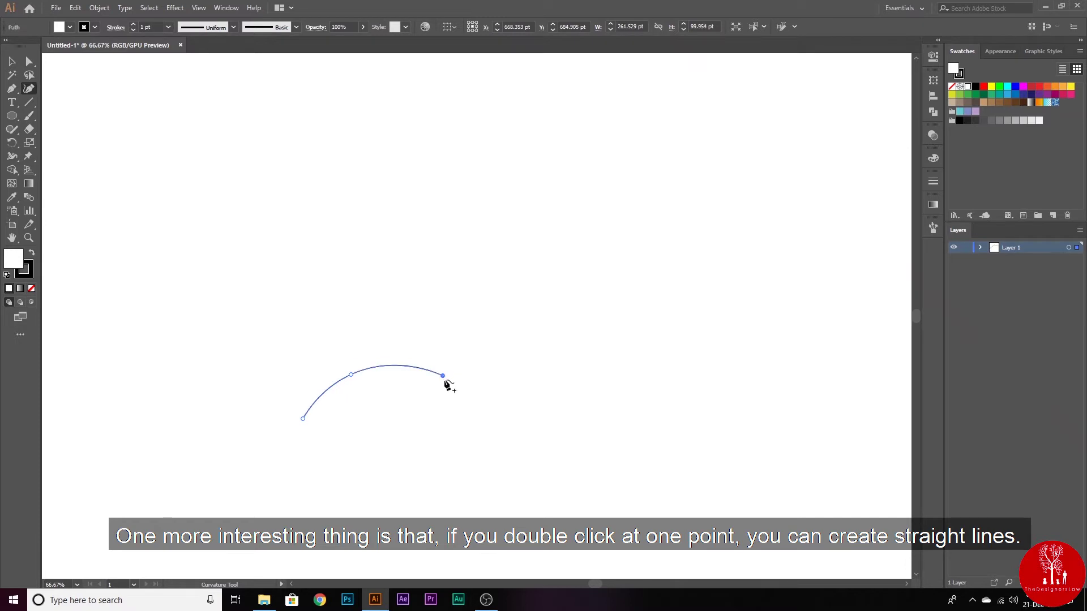
pyautogui.doubleClick(443, 376)
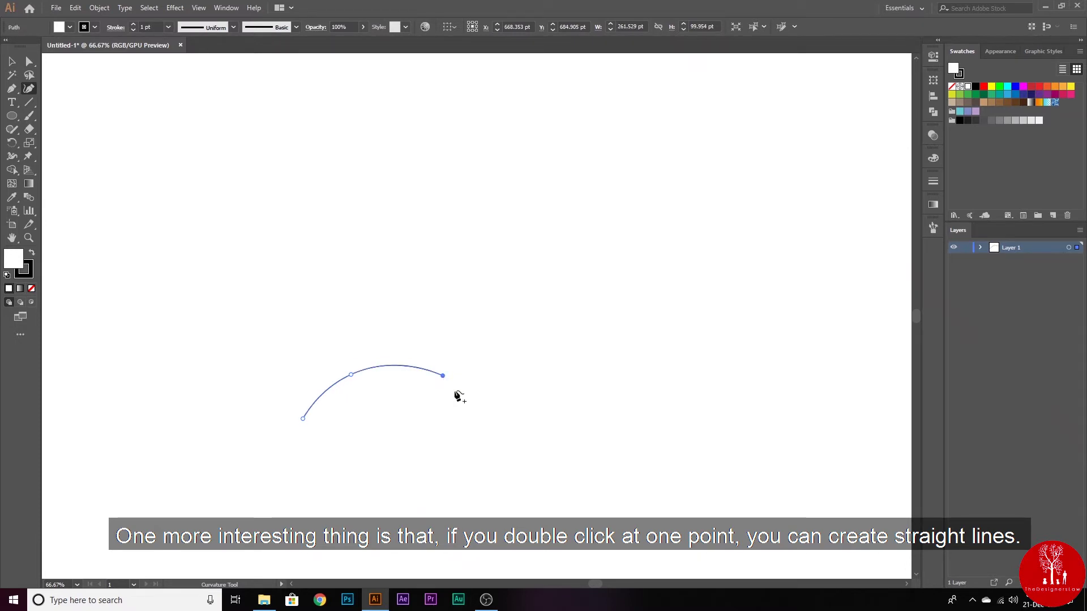
pyautogui.click(462, 411)
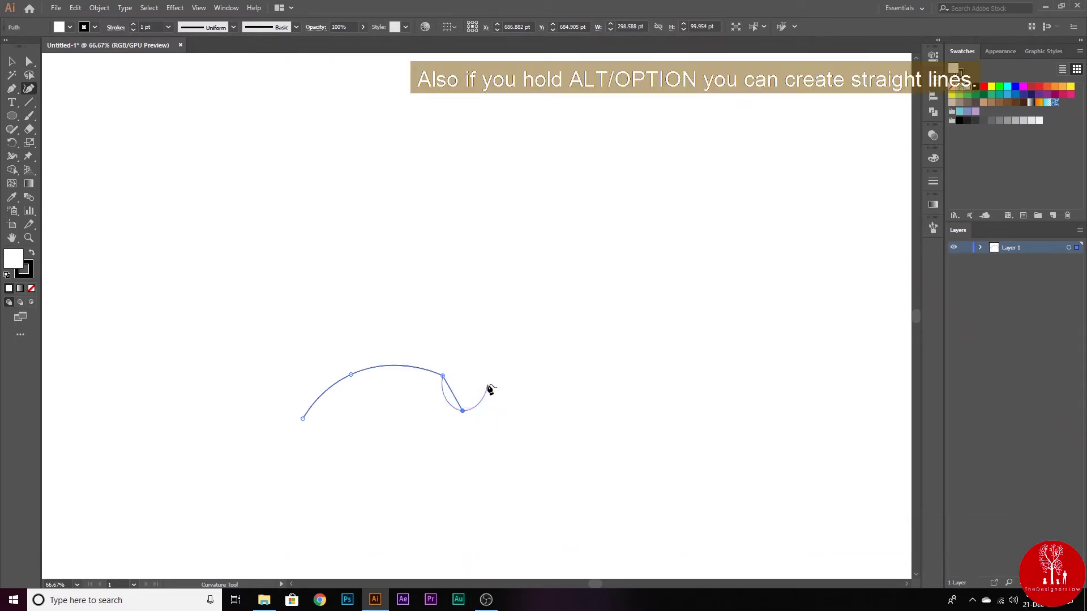
pyautogui.click(488, 385)
pyautogui.click(488, 342)
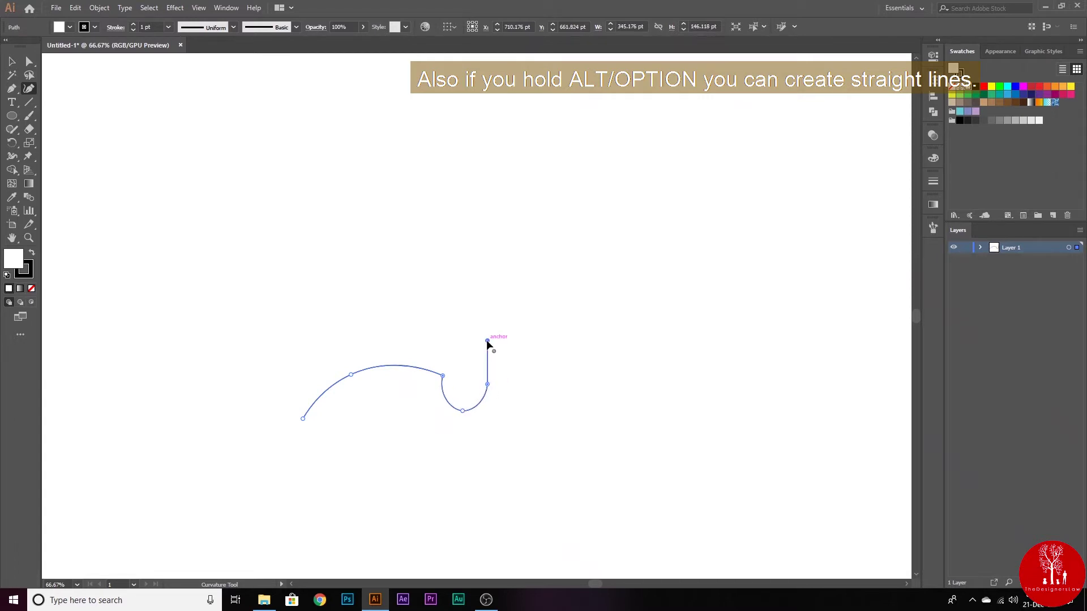
# Step: Extend the path with more straight and curved segments, end it, and delete it
pyautogui.click(520, 341)
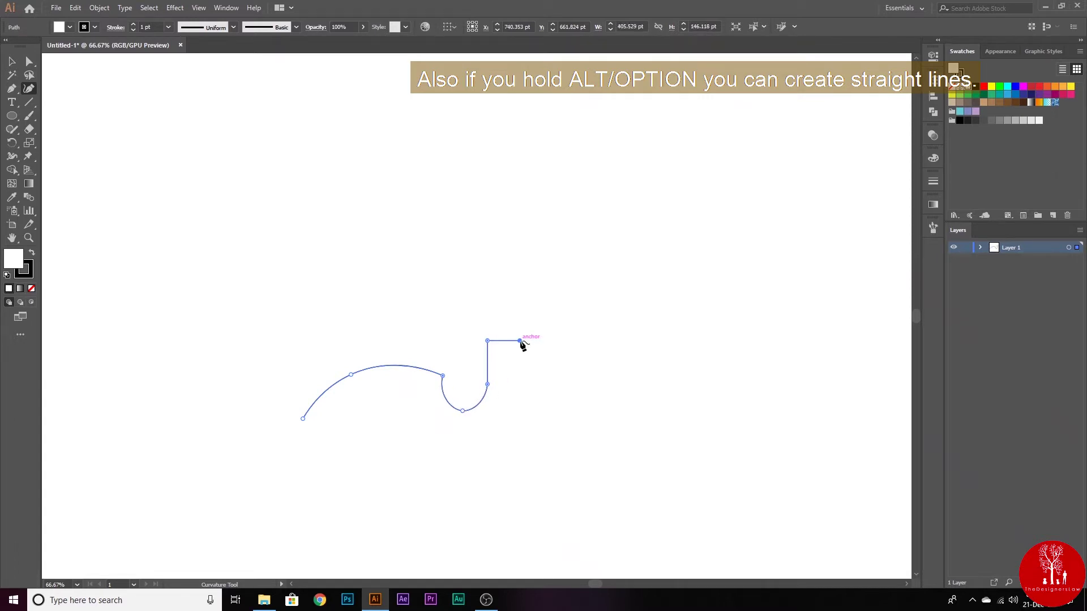
pyautogui.click(575, 309)
pyautogui.keyDown('alt'); pyautogui.click(594, 247); pyautogui.keyUp('alt')
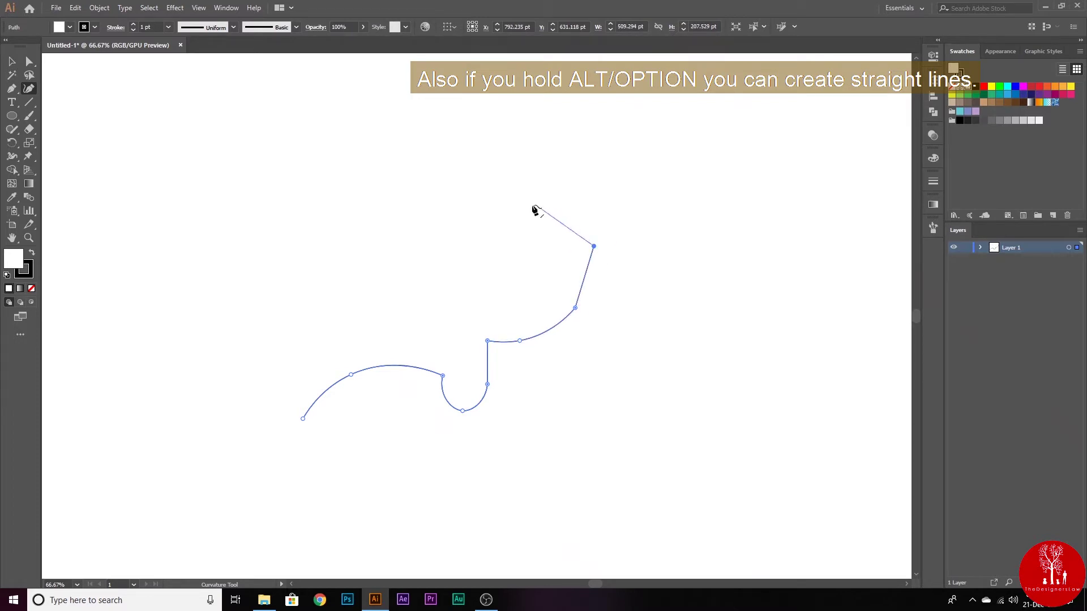
pyautogui.keyDown('alt'); pyautogui.click(444, 224); pyautogui.keyUp('alt')
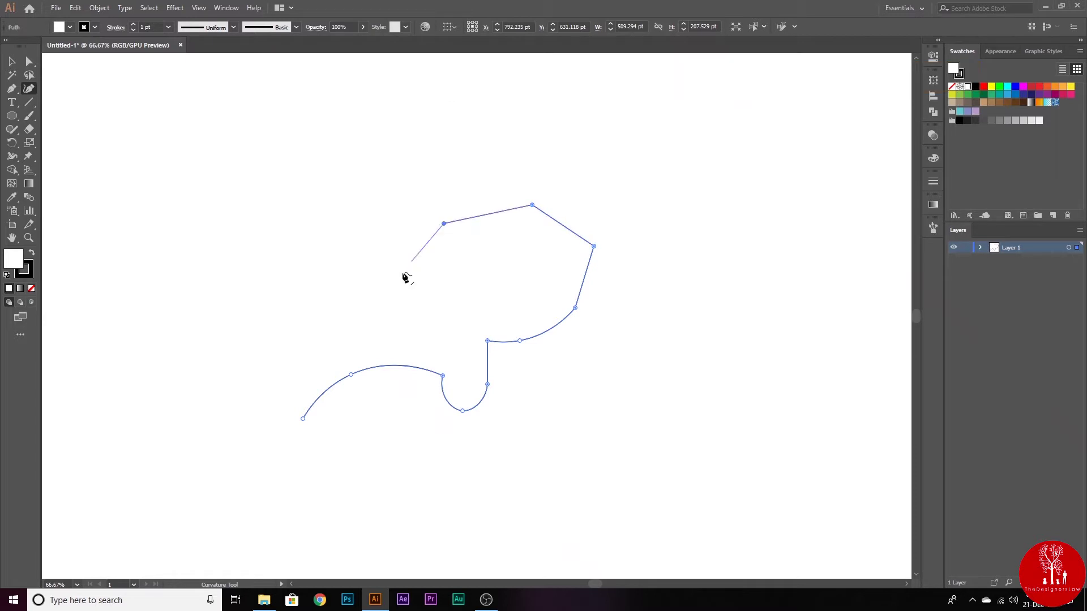
pyautogui.keyDown('alt'); pyautogui.click(403, 273); pyautogui.keyUp('alt')
pyautogui.press('Escape')
pyautogui.press('Delete')
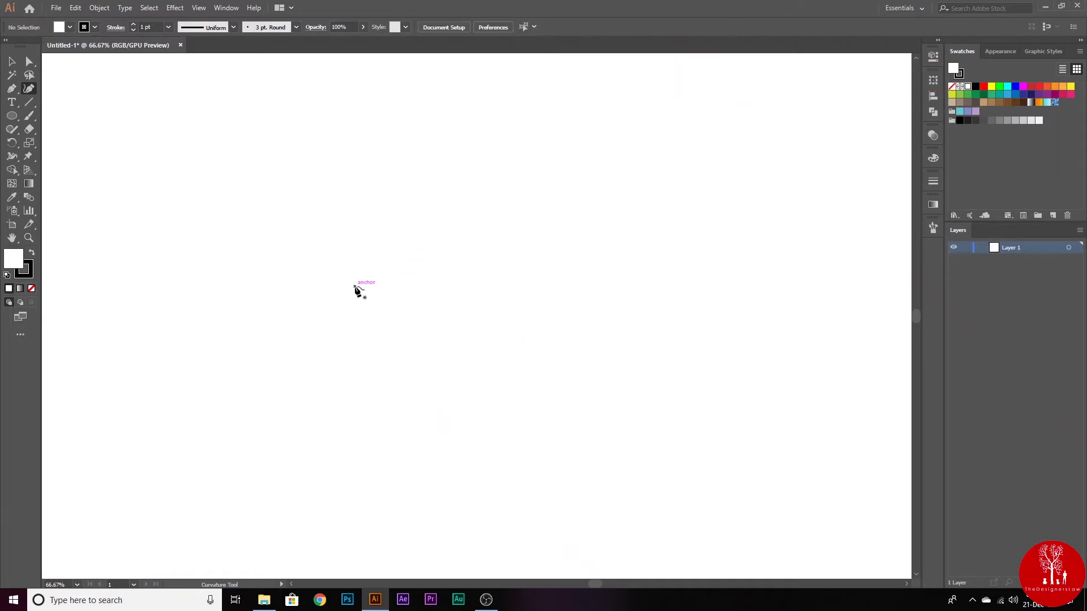
# Step: Draw the ghost's left side, domed head and right side with Curvature points
pyautogui.click(325, 475)
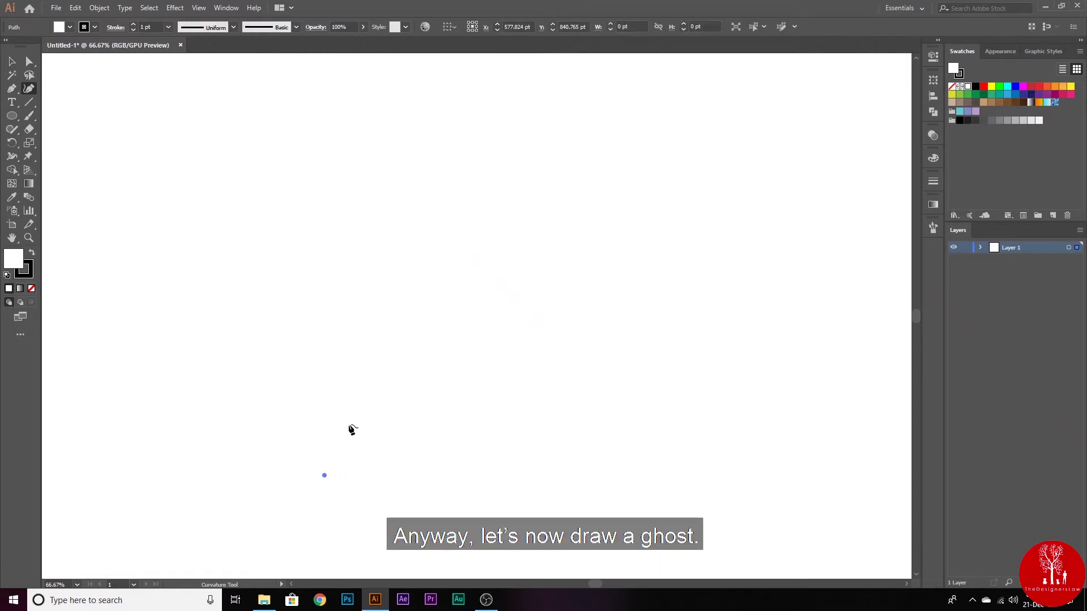
pyautogui.click(349, 423)
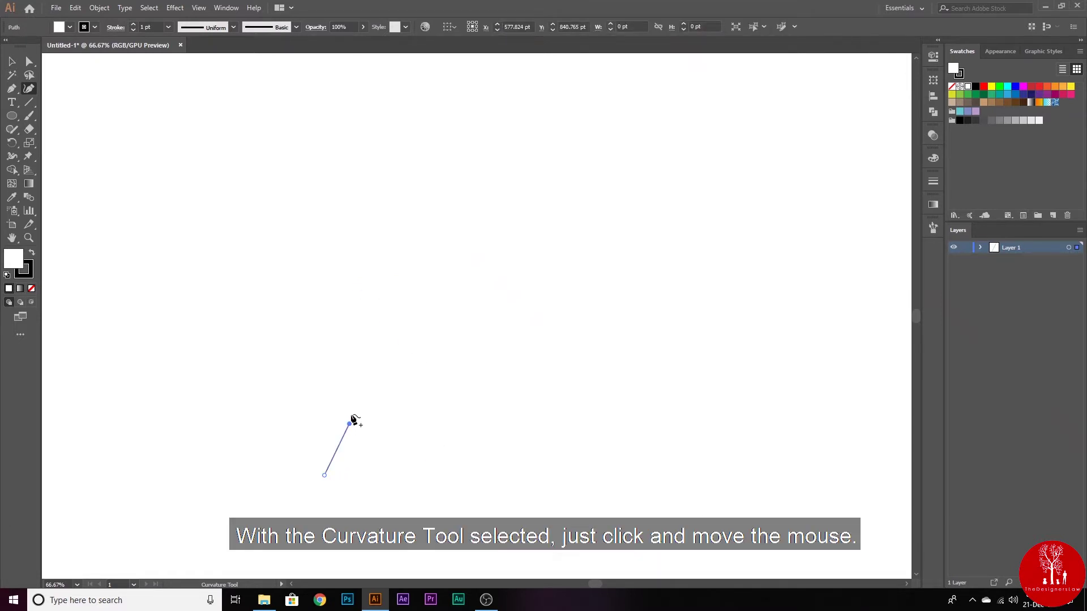
pyautogui.click(335, 333)
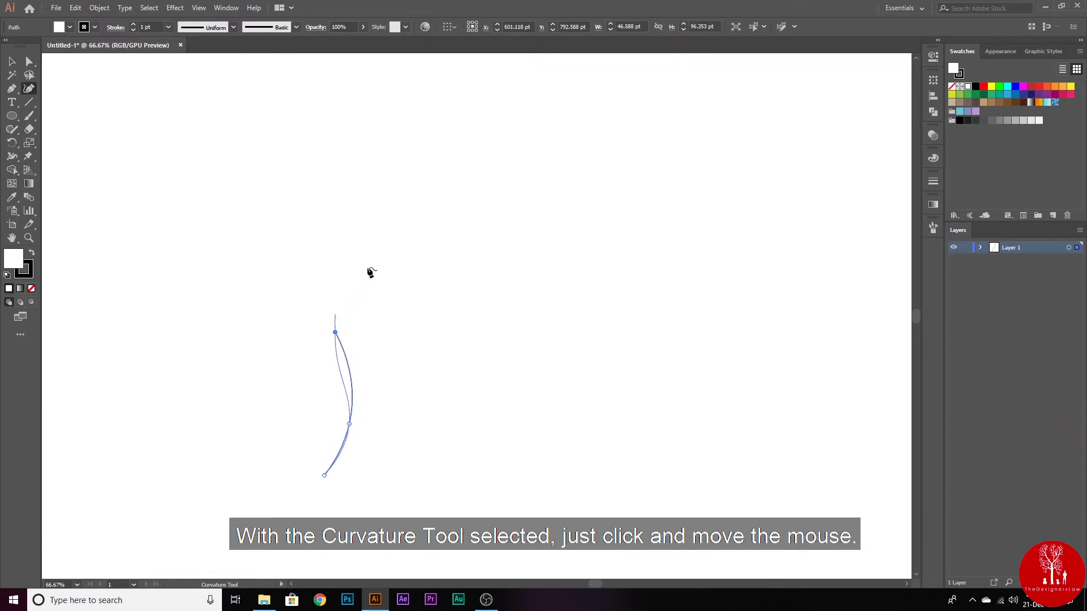
pyautogui.click(406, 250)
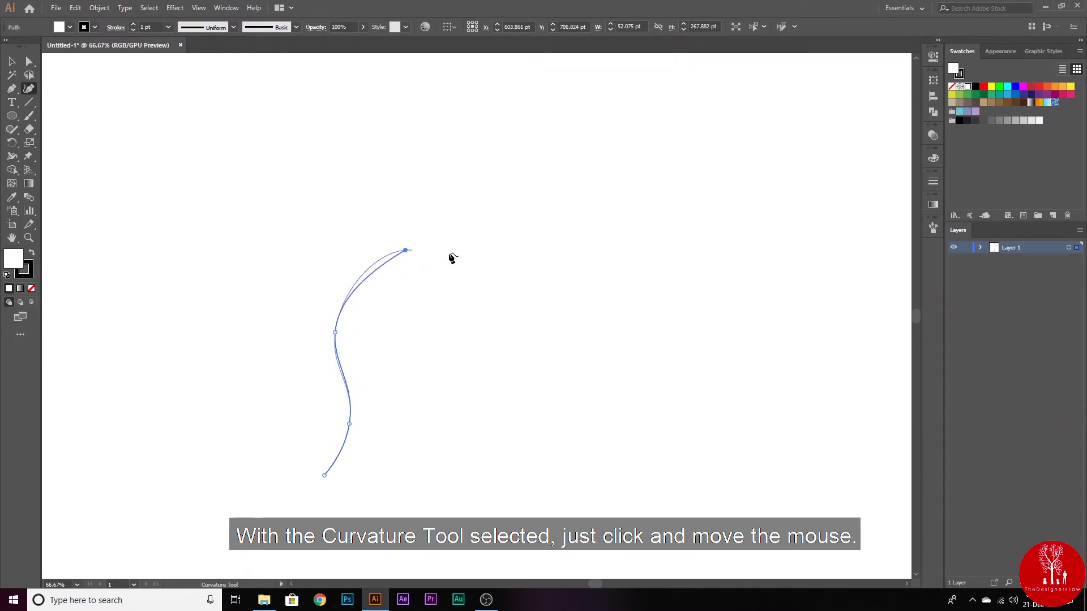
pyautogui.click(499, 325)
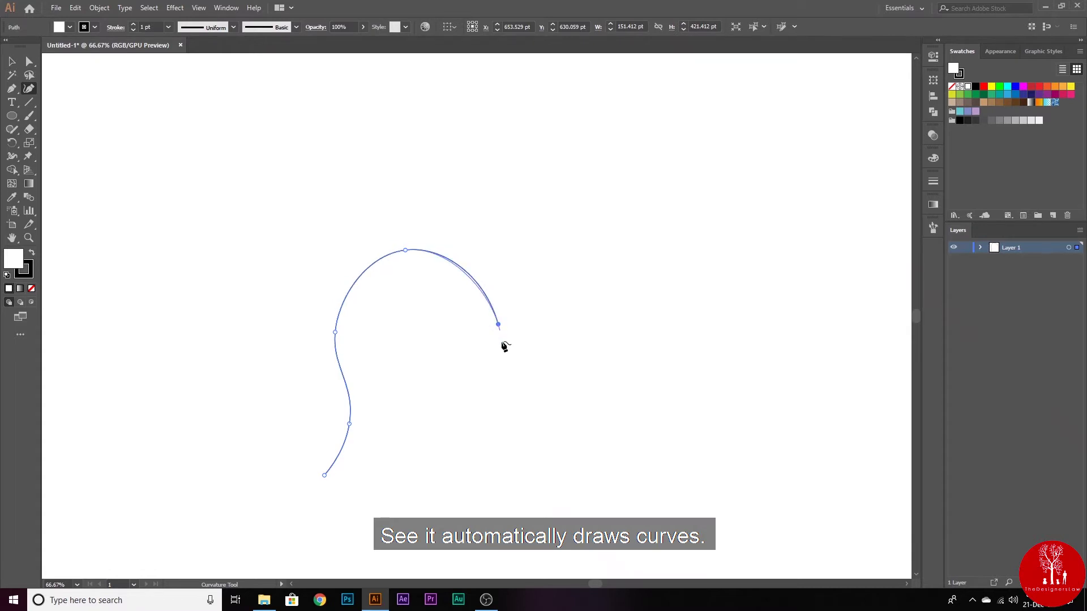
pyautogui.click(494, 426)
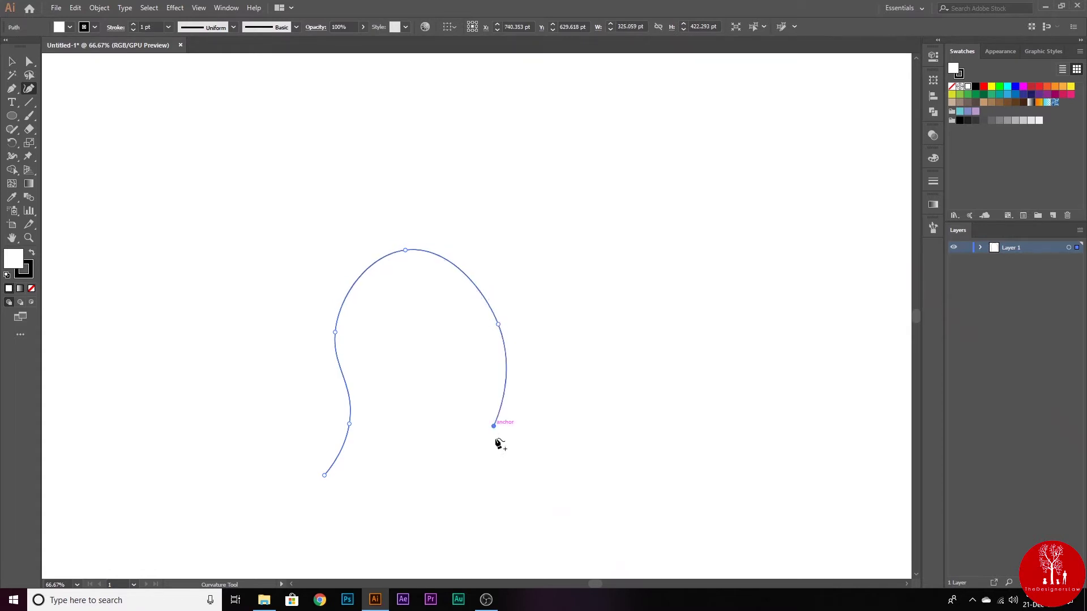
pyautogui.click(512, 478)
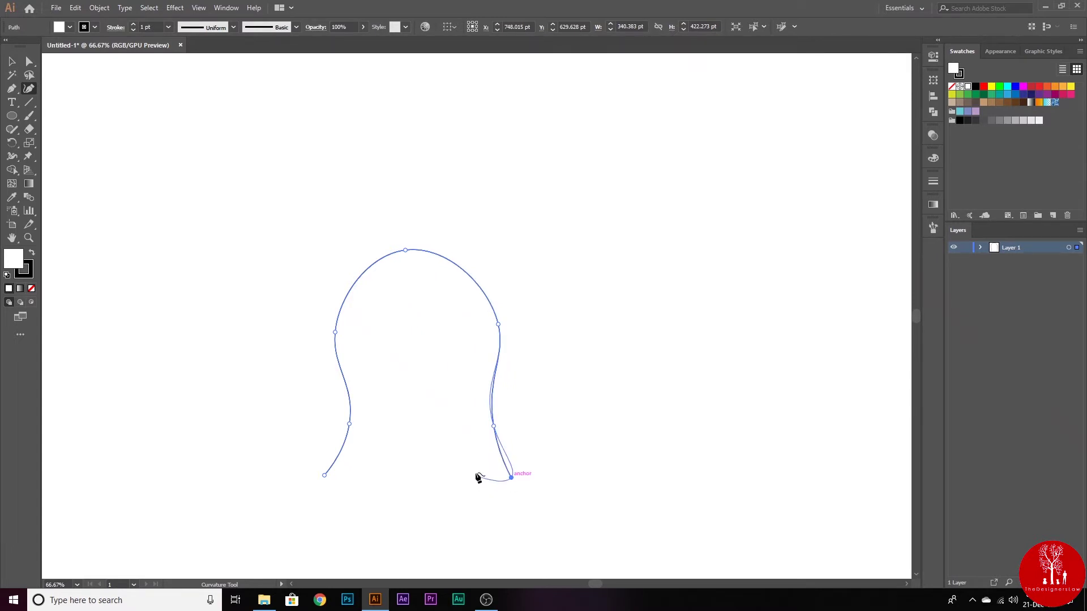
# Step: Add wavy bottom anchors and close the ghost outline at its start point
pyautogui.click(479, 472)
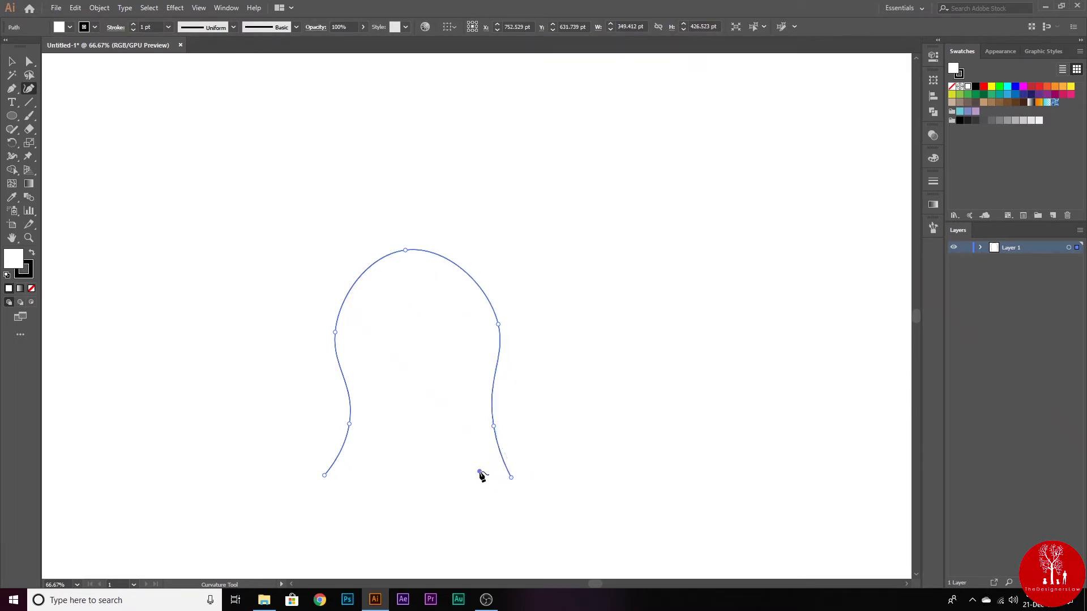
pyautogui.click(423, 483)
pyautogui.click(370, 472)
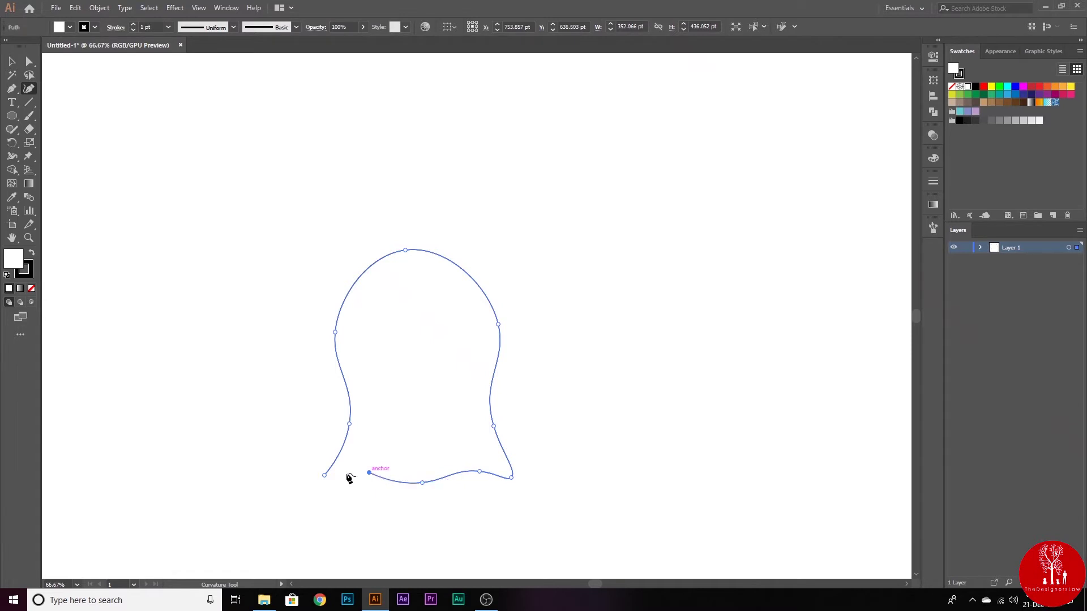
pyautogui.click(324, 478)
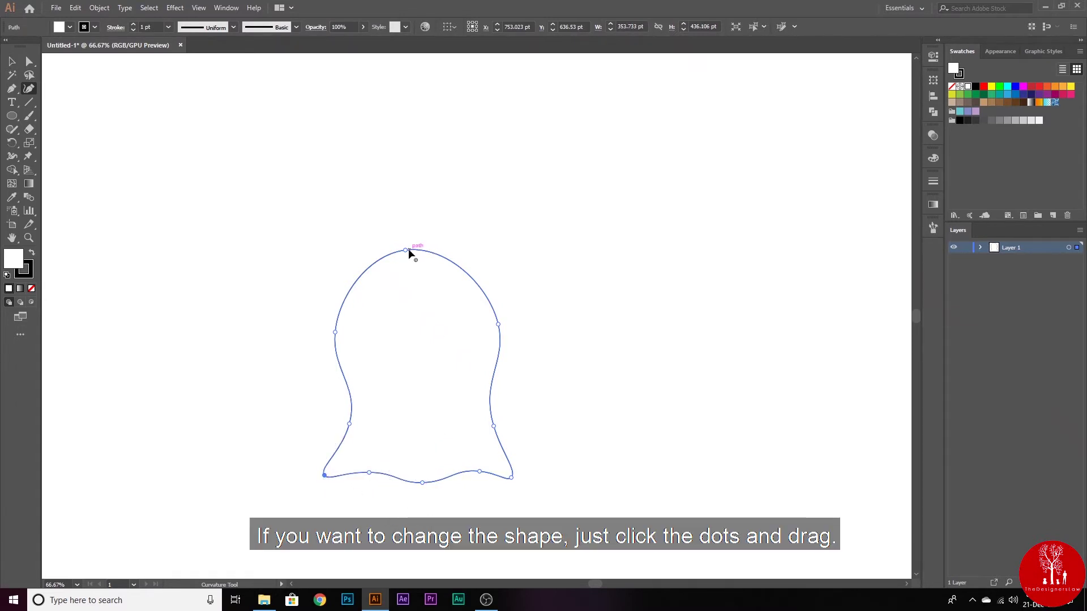
# Step: Refine the head top, both sides and the bottom waves by dragging anchors
pyautogui.moveTo(406, 249); pyautogui.dragTo(418, 250)
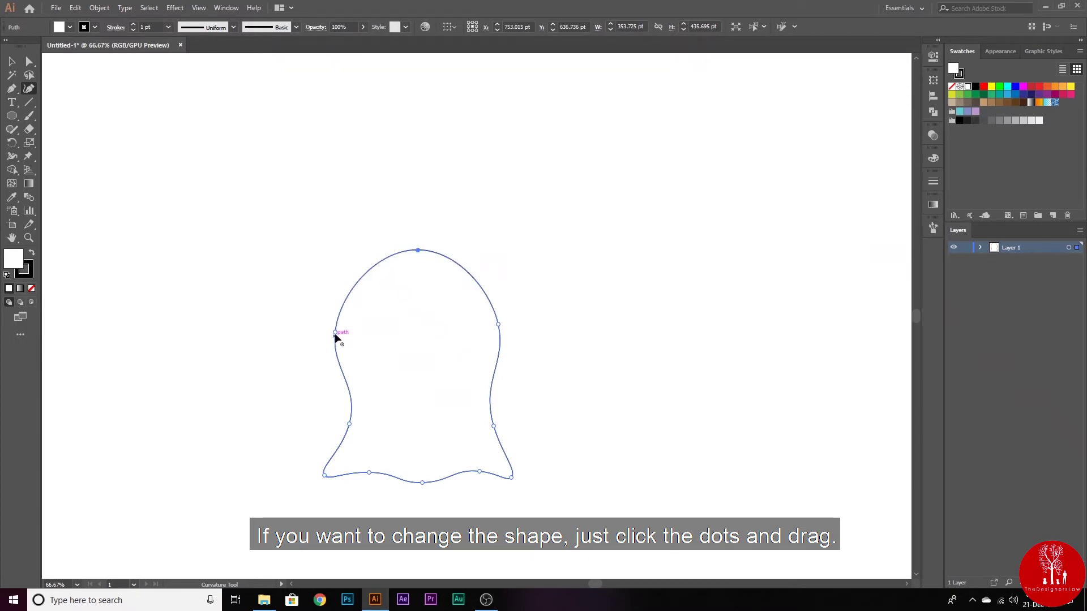
pyautogui.moveTo(335, 333); pyautogui.dragTo(332, 334)
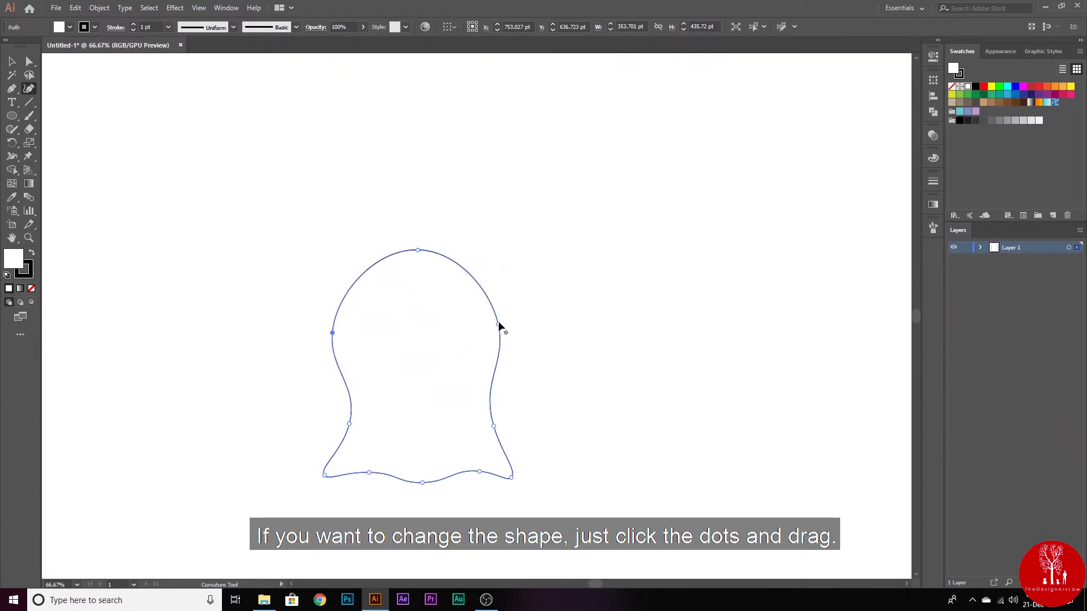
pyautogui.moveTo(499, 328); pyautogui.dragTo(500, 334)
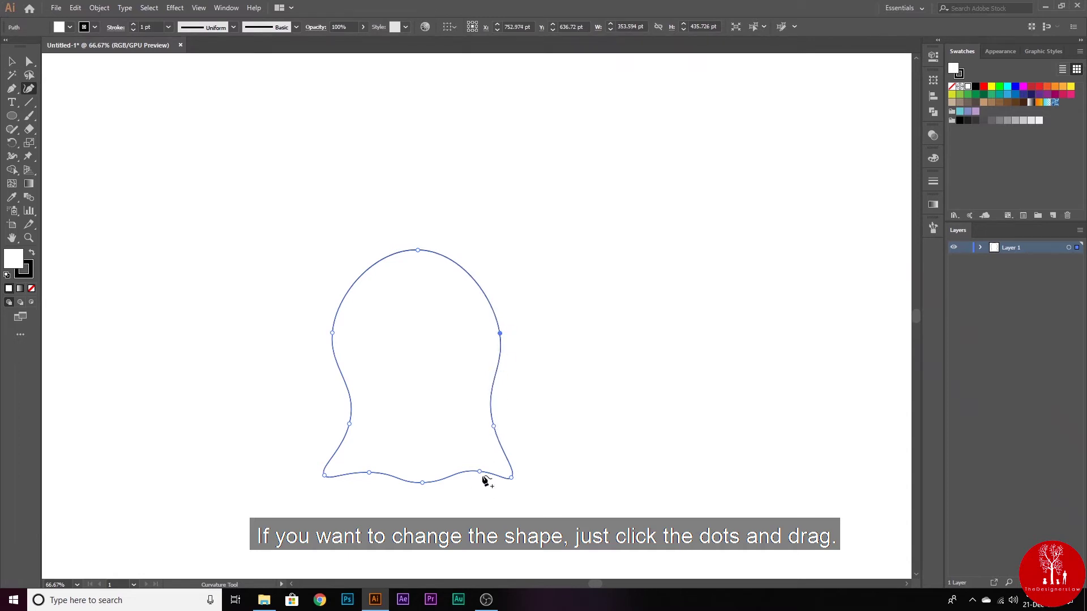
pyautogui.moveTo(479, 469); pyautogui.dragTo(478, 468)
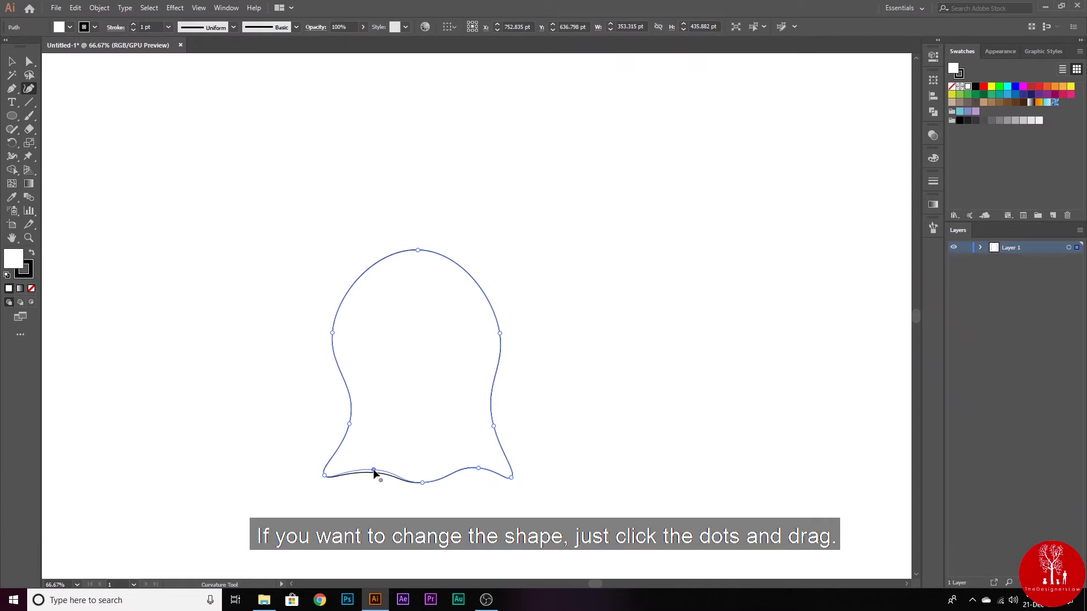
pyautogui.moveTo(374, 470); pyautogui.dragTo(374, 470)
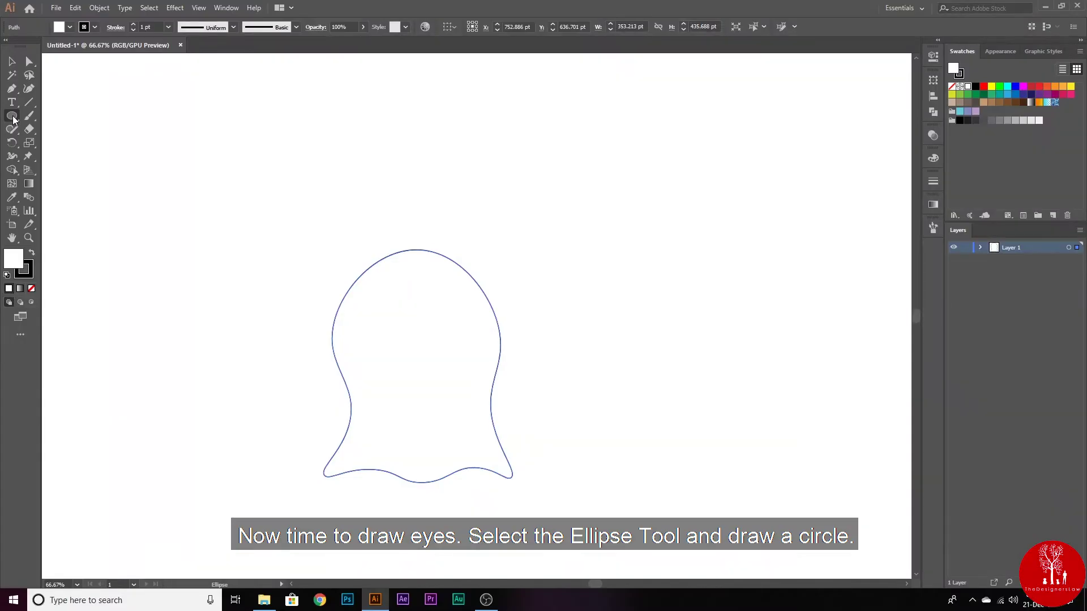
# Step: Draw a small circle beside the ghost and try bending its top anchor
pyautogui.moveTo(12, 116); pyautogui.dragTo(48, 141)
pyautogui.moveTo(574, 339); pyautogui.dragTo(602, 369)
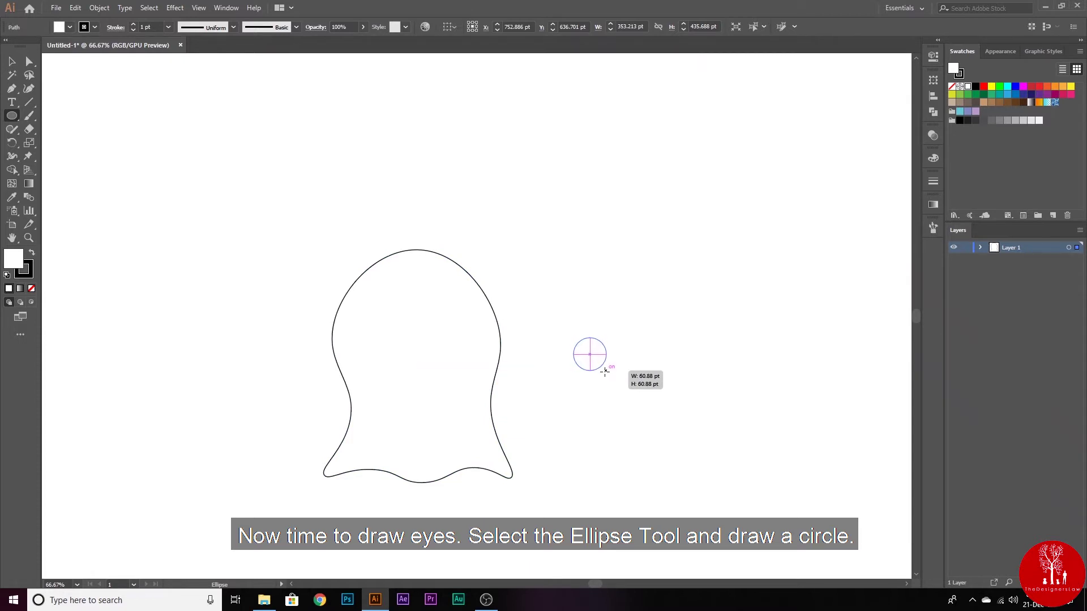
pyautogui.moveTo(601, 368); pyautogui.dragTo(606, 373)
pyautogui.click(30, 62)
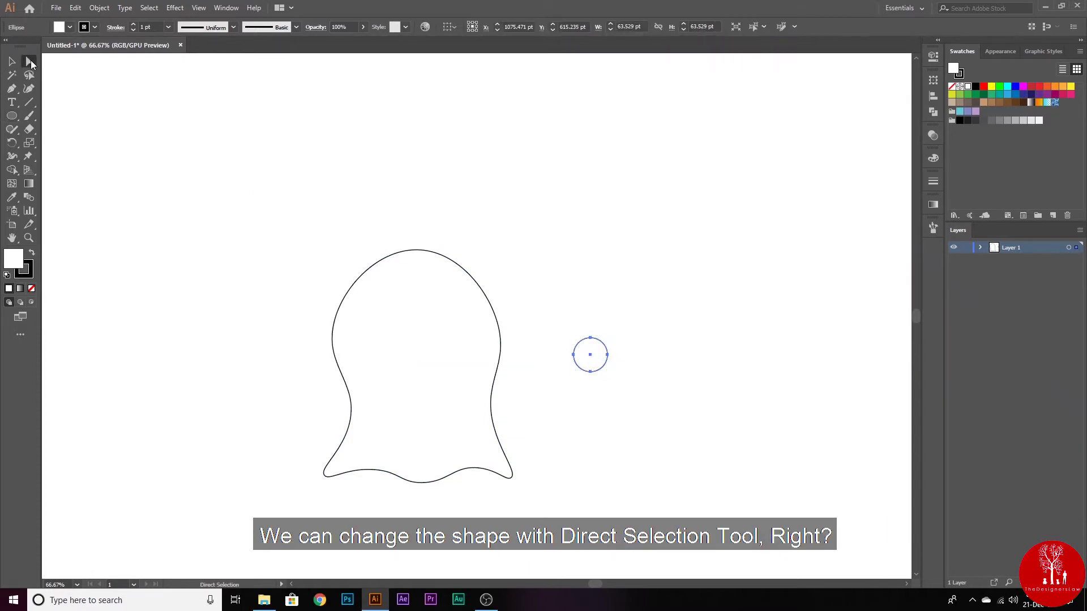
pyautogui.hotkey('ctrl', '=')
pyautogui.hotkey('ctrl', '=')
pyautogui.hotkey('ctrl', '=')
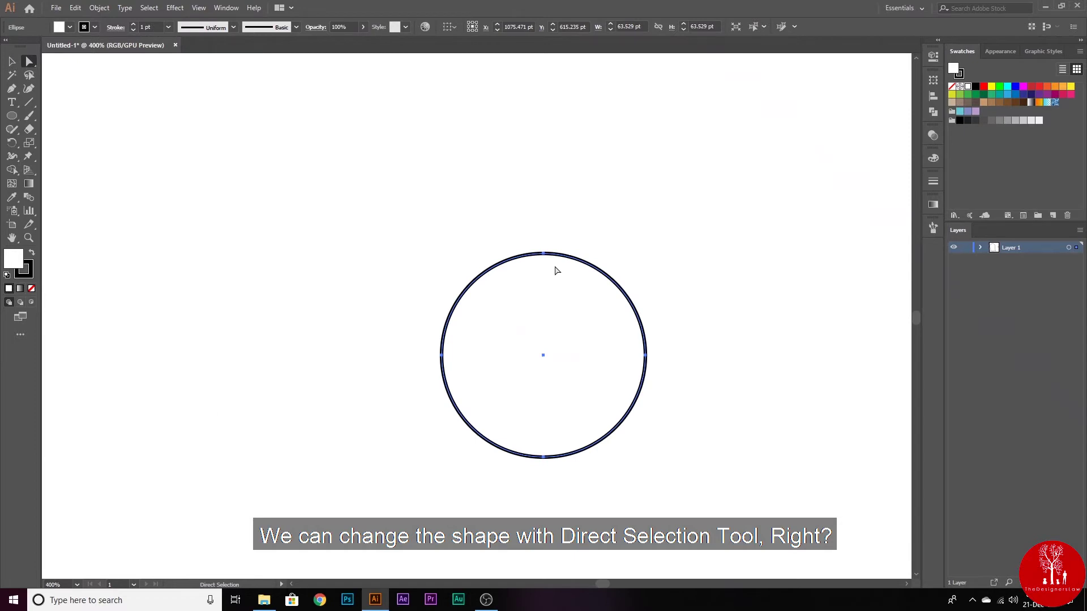
pyautogui.click(544, 254)
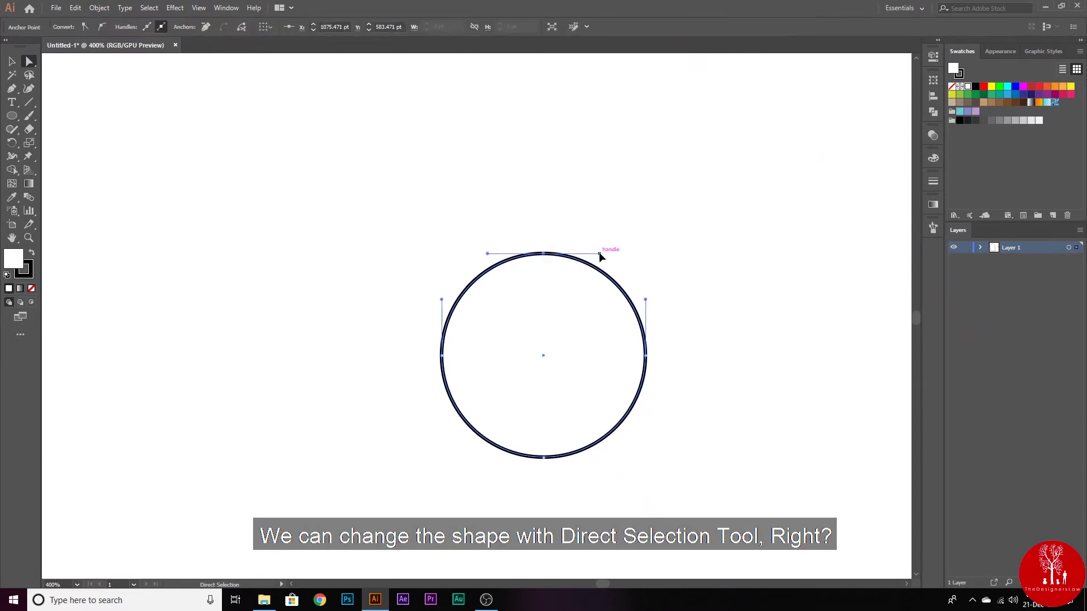
pyautogui.moveTo(600, 253); pyautogui.dragTo(605, 236)
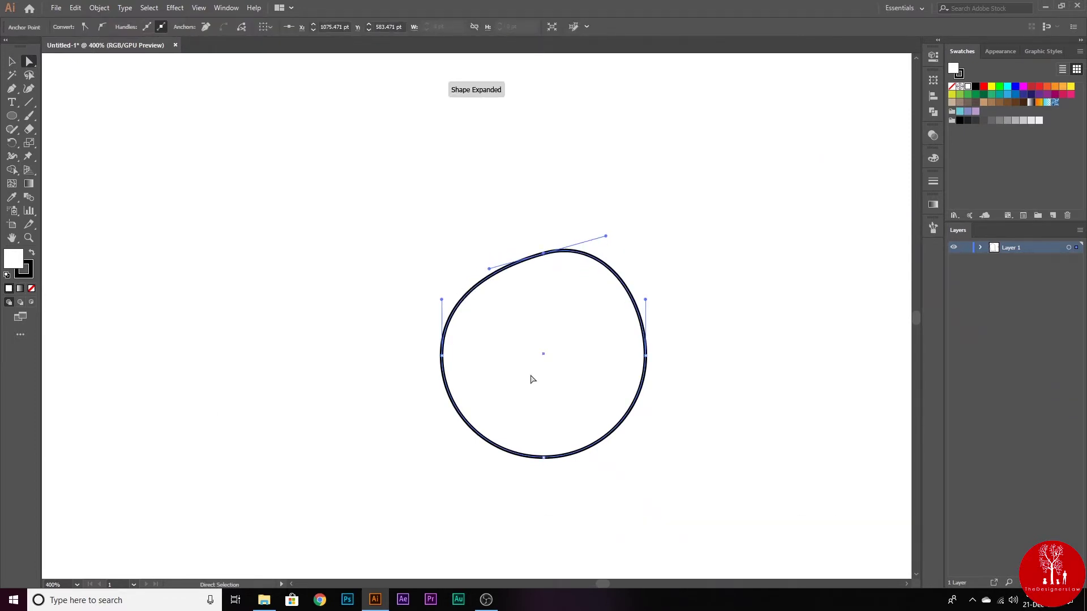
# Step: Undo the bend and stretch the circle into a tall oval eye
pyautogui.click(29, 90)
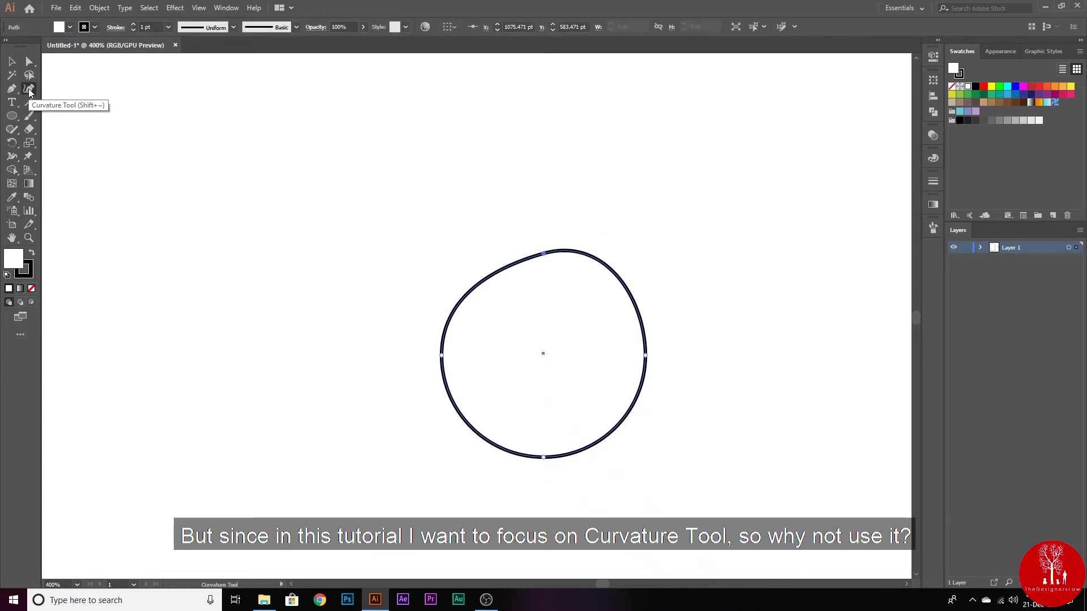
pyautogui.hotkey('ctrl', 'z')
pyautogui.moveTo(442, 357); pyautogui.dragTo(446, 356)
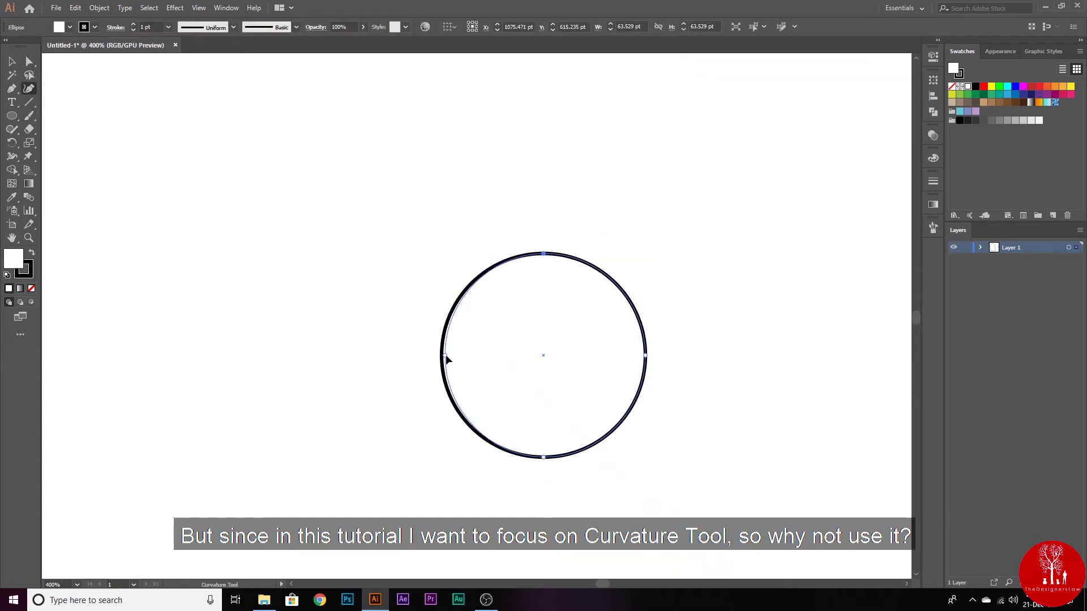
pyautogui.moveTo(544, 255); pyautogui.dragTo(544, 250)
pyautogui.moveTo(645, 357); pyautogui.dragTo(641, 357)
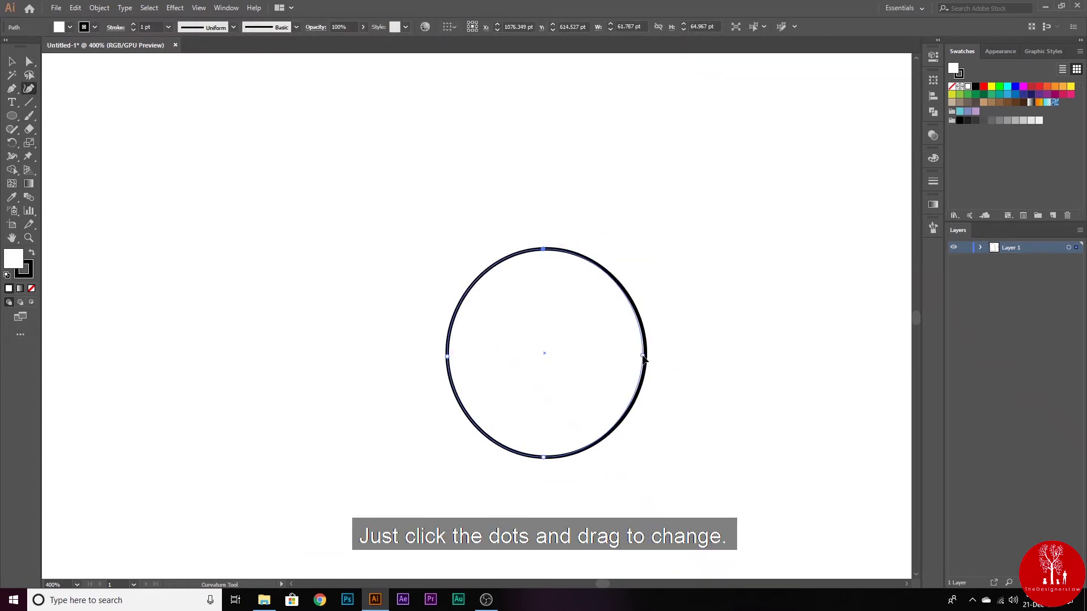
pyautogui.moveTo(543, 458); pyautogui.dragTo(544, 459)
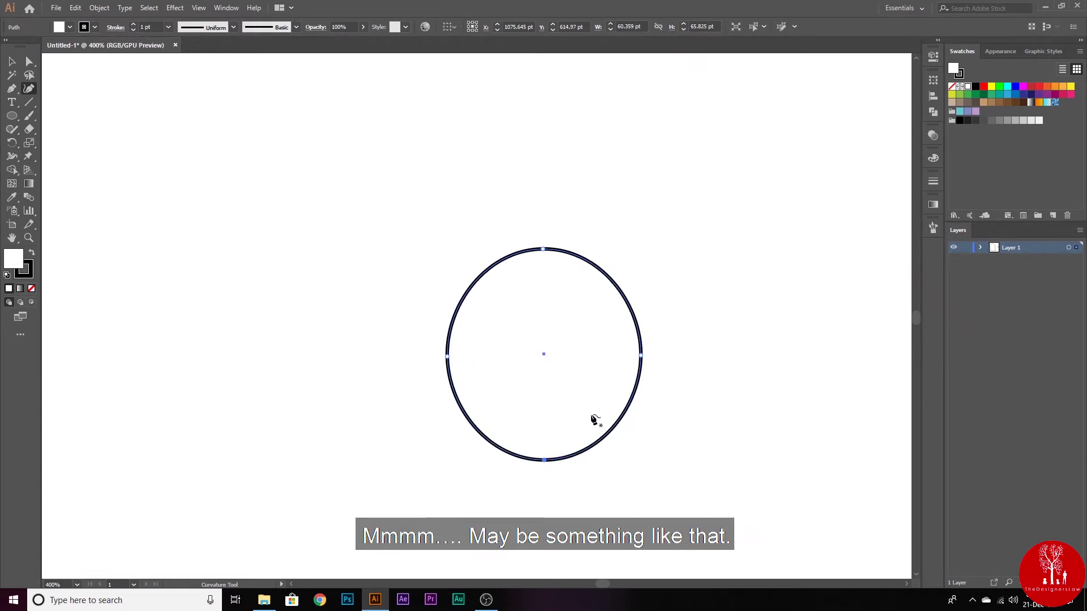
# Step: Show rulers and place a vertical guide through the ghost's middle
pyautogui.scroll(-3, 597, 413)
pyautogui.scroll(-3, 596, 413)
pyautogui.hscroll(-5, 597, 413)
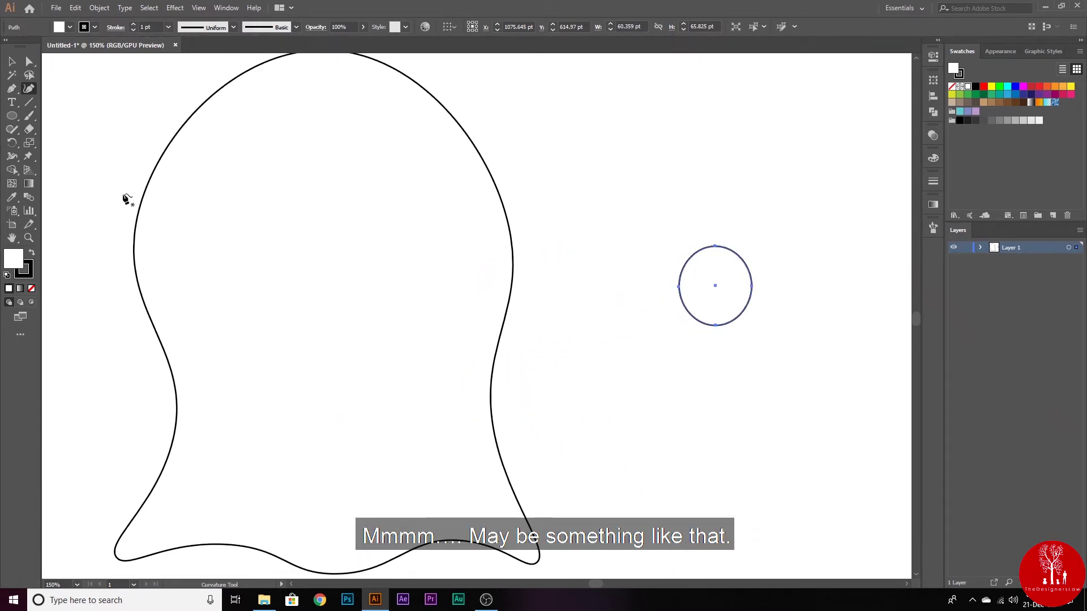
pyautogui.click(11, 61)
pyautogui.press('a')
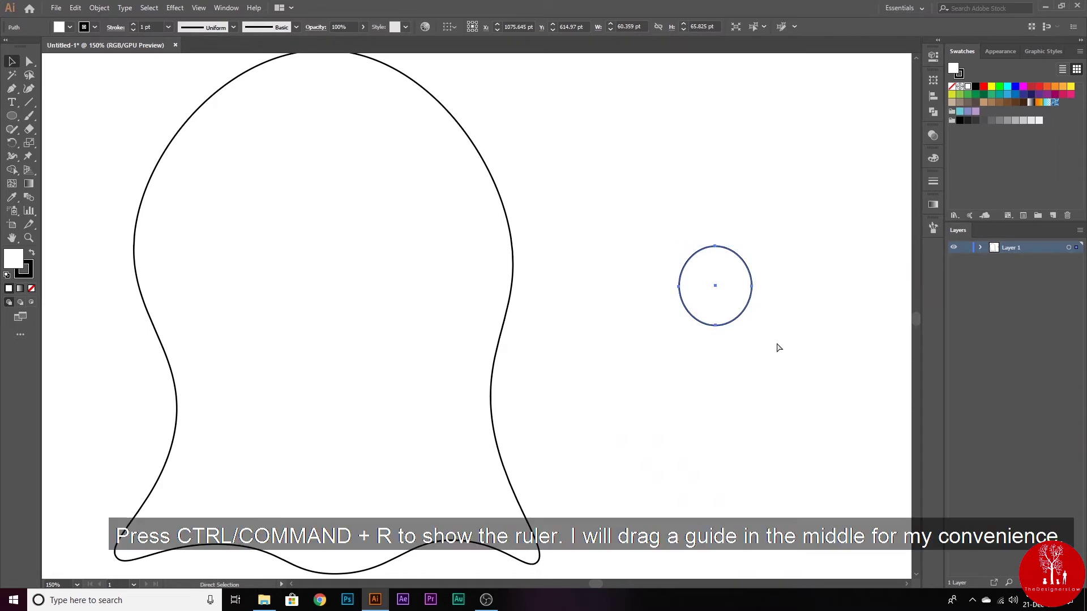
pyautogui.hotkey('ctrl', 'r')
pyautogui.press('v')
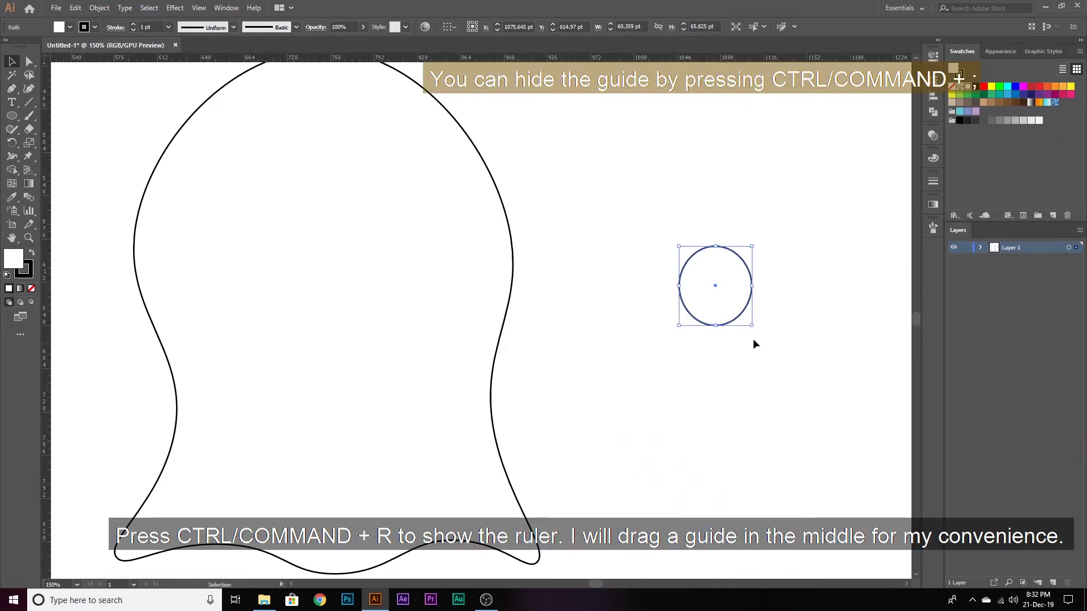
pyautogui.scroll(-1, 98, 304)
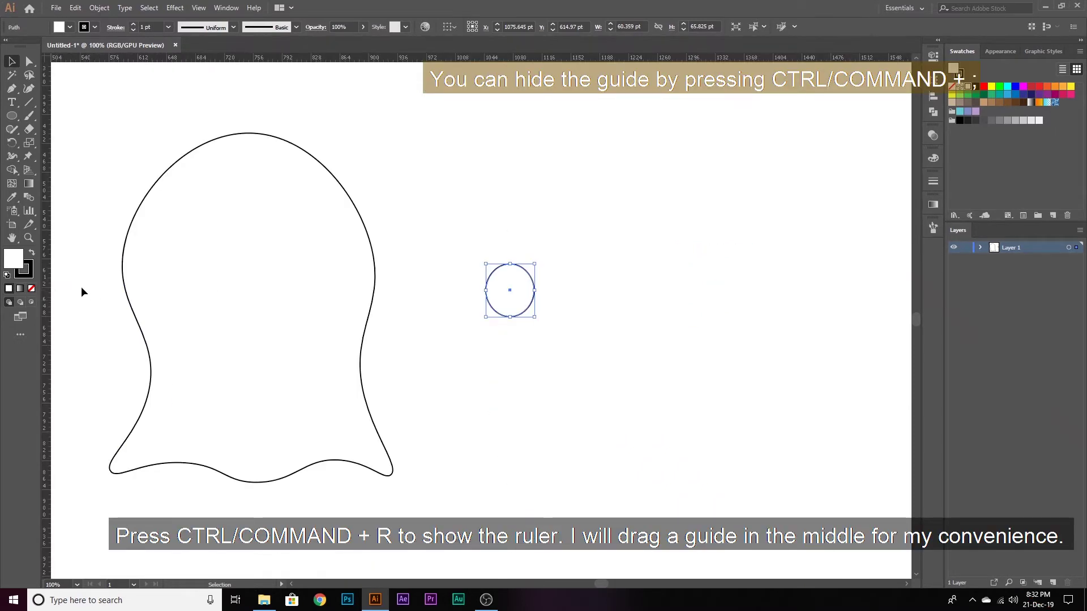
pyautogui.moveTo(52, 277); pyautogui.dragTo(248, 281)
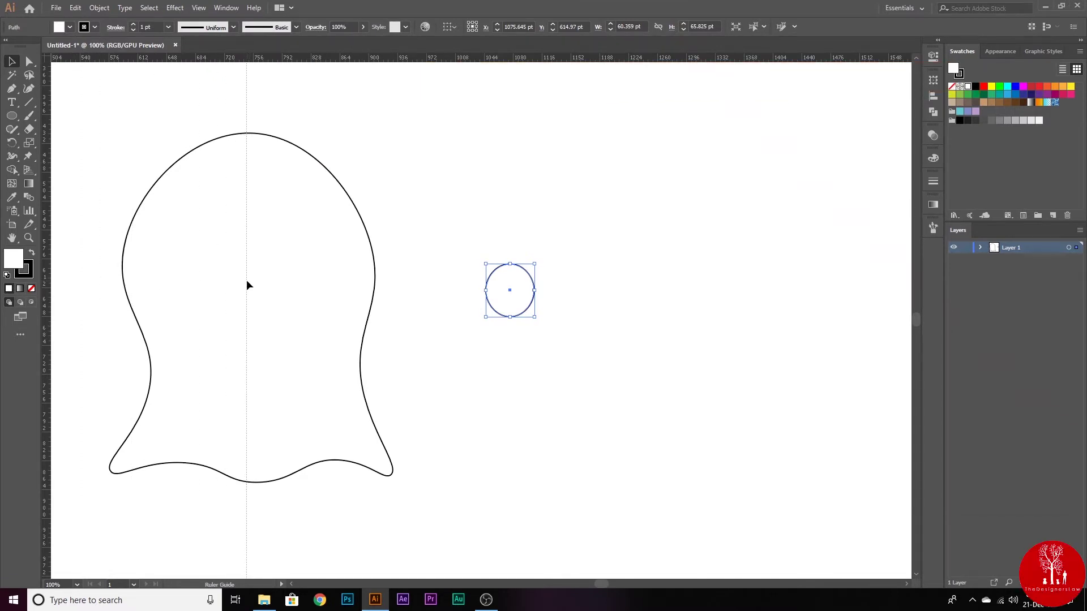
# Step: Move and enlarge the oval in the head, then copy it across the guide
pyautogui.moveTo(493, 289)
pyautogui.mouseDown()
pyautogui.moveTo(205, 256)
pyautogui.moveTo(200, 244)
pyautogui.mouseUp()
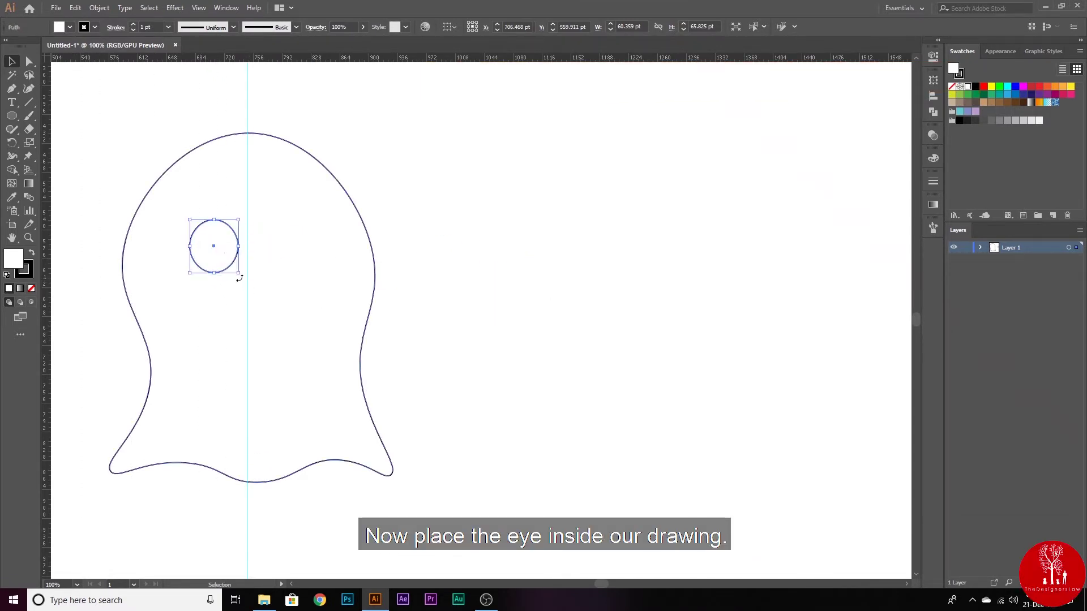
pyautogui.moveTo(238, 275); pyautogui.dragTo(240, 276)
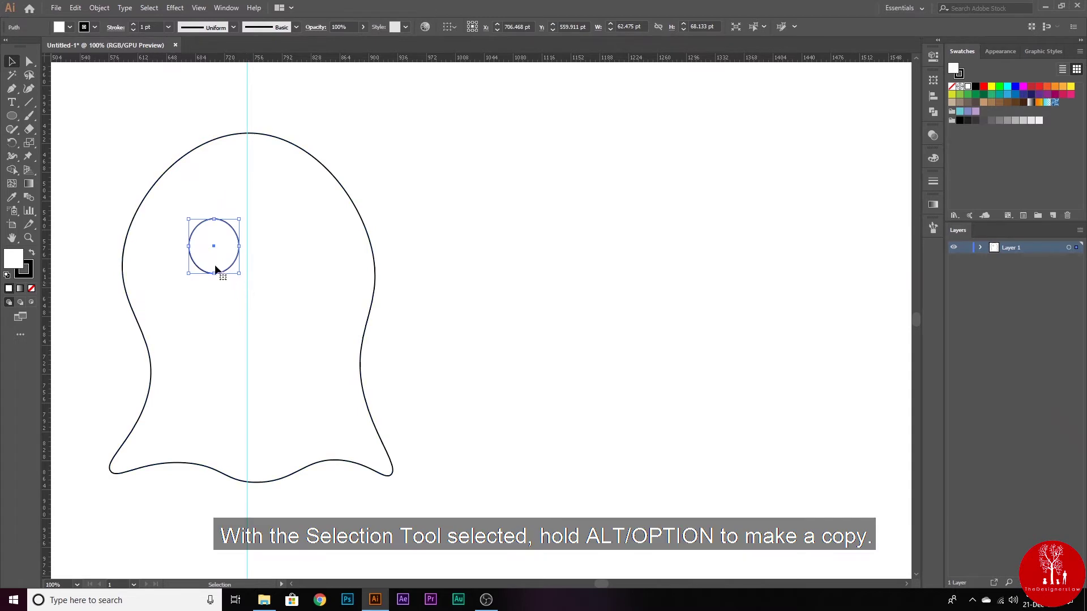
pyautogui.moveTo(216, 265)
pyautogui.mouseDown()
pyautogui.moveTo(294, 262)
pyautogui.moveTo(282, 266)
pyautogui.mouseUp()
pyautogui.scroll(2, 339, 295)
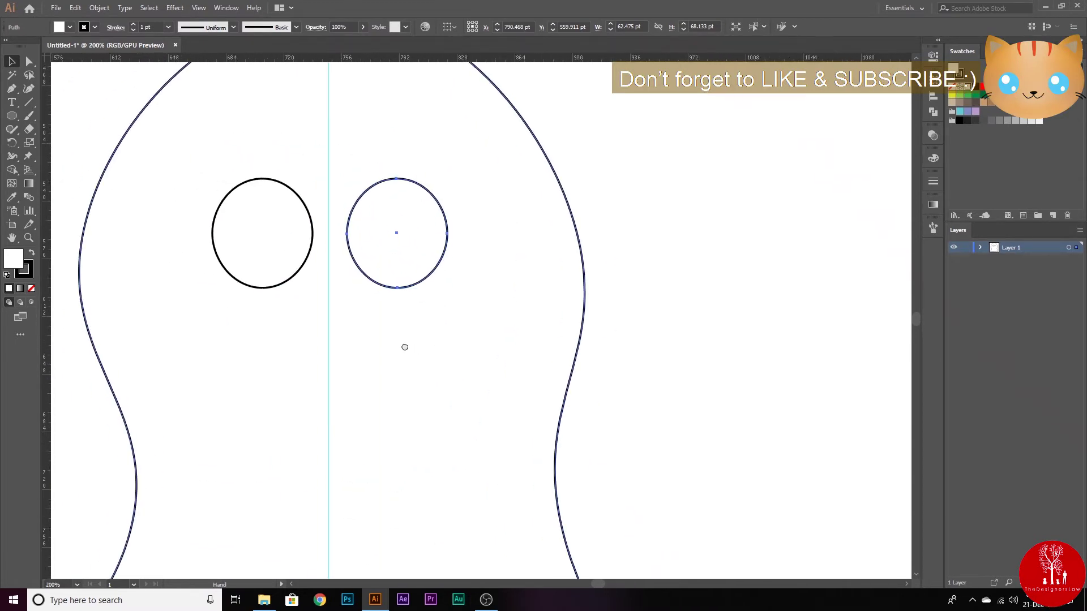
# Step: Add oval pupils to both eyes and fill them black
pyautogui.click(473, 344)
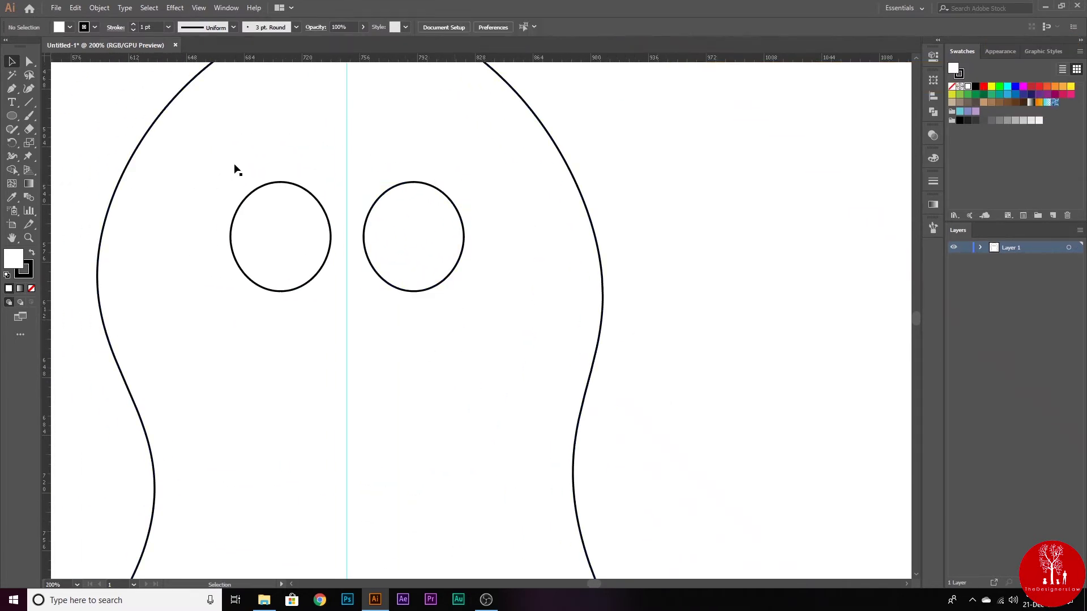
pyautogui.click(12, 116)
pyautogui.moveTo(263, 214)
pyautogui.mouseDown()
pyautogui.moveTo(316, 261)
pyautogui.moveTo(405, 265)
pyautogui.mouseUp()
pyautogui.press('v')
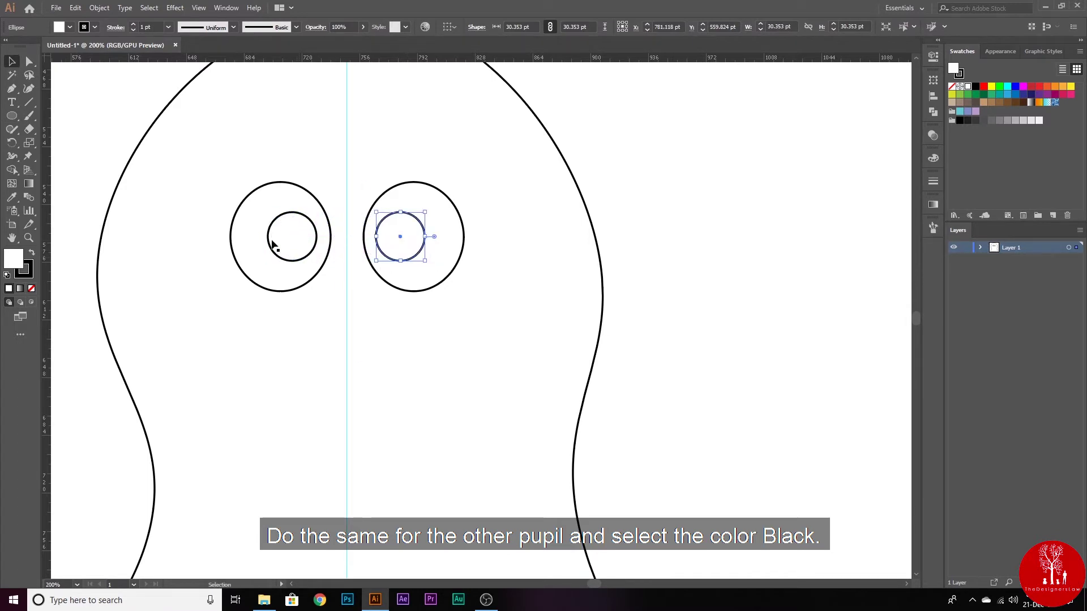
pyautogui.keyDown('shift'); pyautogui.click(405, 265); pyautogui.keyUp('shift')
pyautogui.click(976, 86)
pyautogui.click(787, 216)
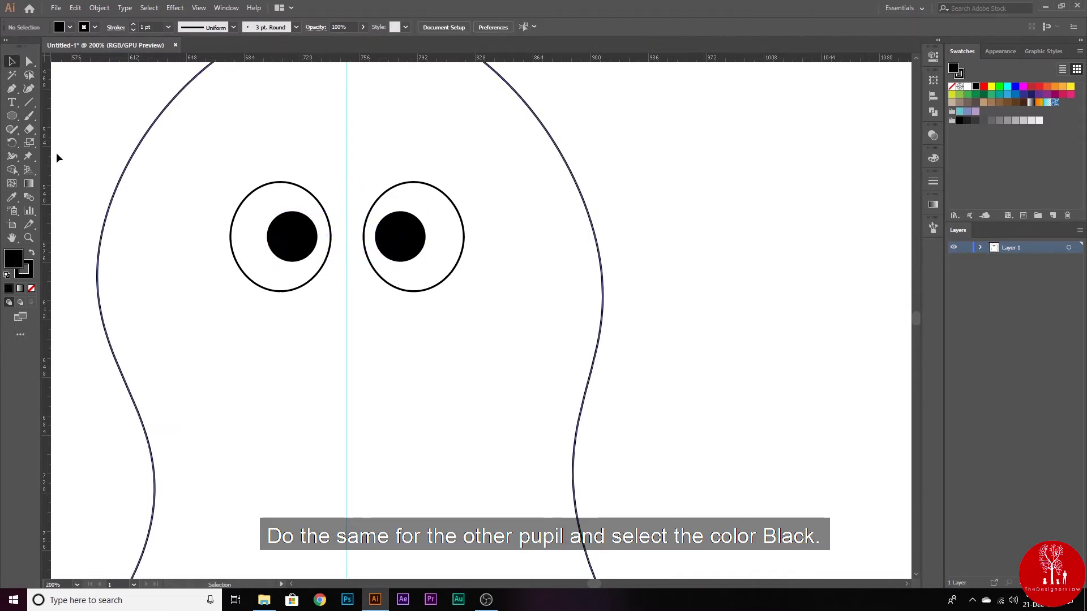
# Step: Draw a small shine circle on the left pupil's upper left
pyautogui.click(12, 116)
pyautogui.moveTo(281, 226); pyautogui.dragTo(297, 231)
pyautogui.moveTo(297, 232); pyautogui.dragTo(295, 230)
# Step: Fill the shine white, copy it onto the right pupil, and zoom out to the whole ghost
pyautogui.click(968, 86)
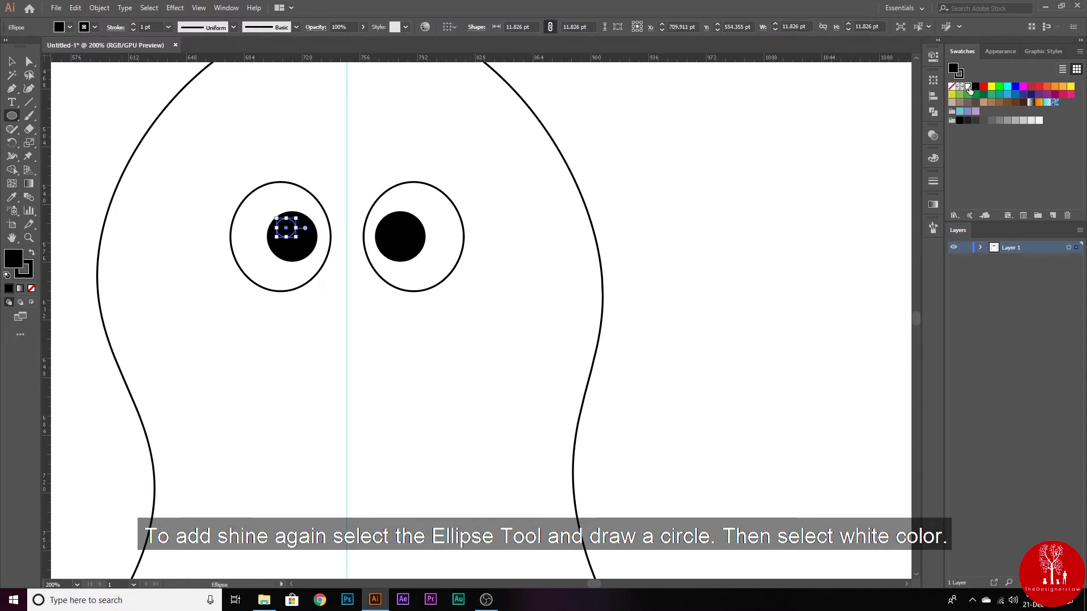
pyautogui.press('v')
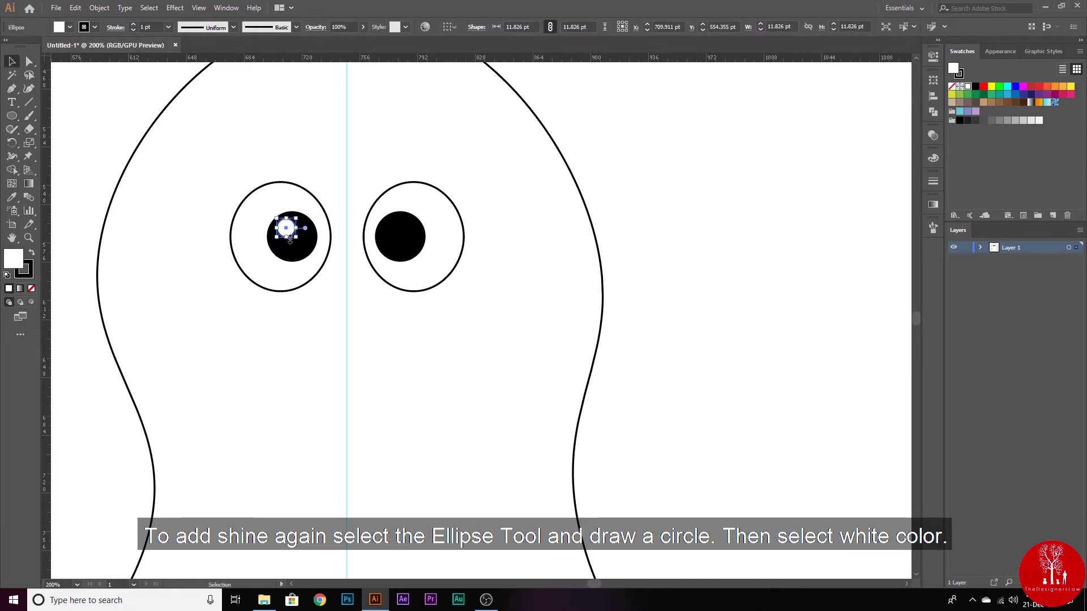
pyautogui.moveTo(290, 233); pyautogui.dragTo(395, 234)
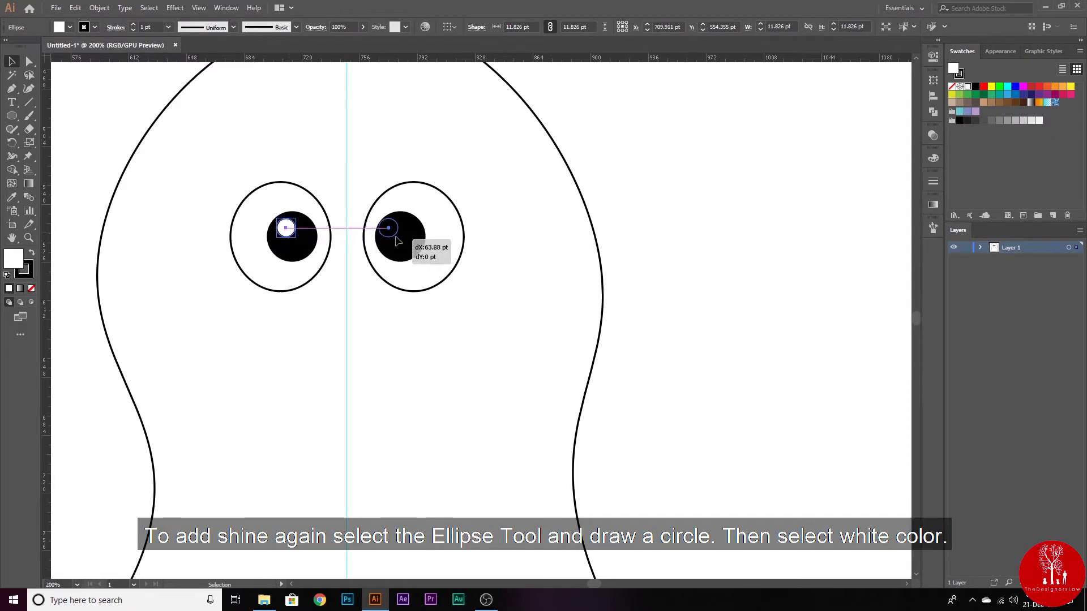
pyautogui.hotkey('ctrl', '+')
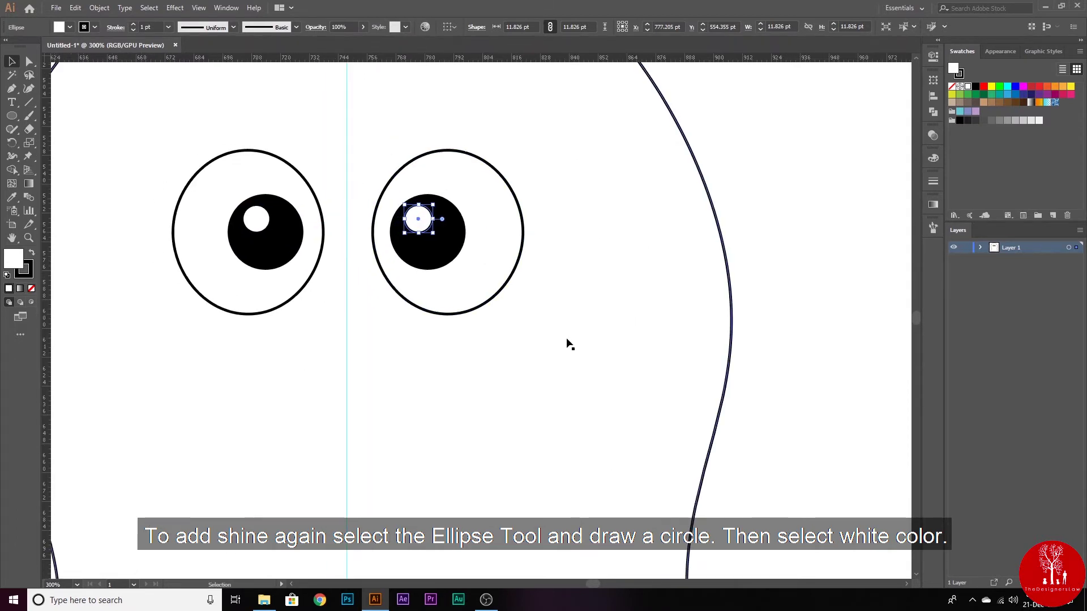
pyautogui.click(765, 319)
pyautogui.hotkey('ctrl', '0')
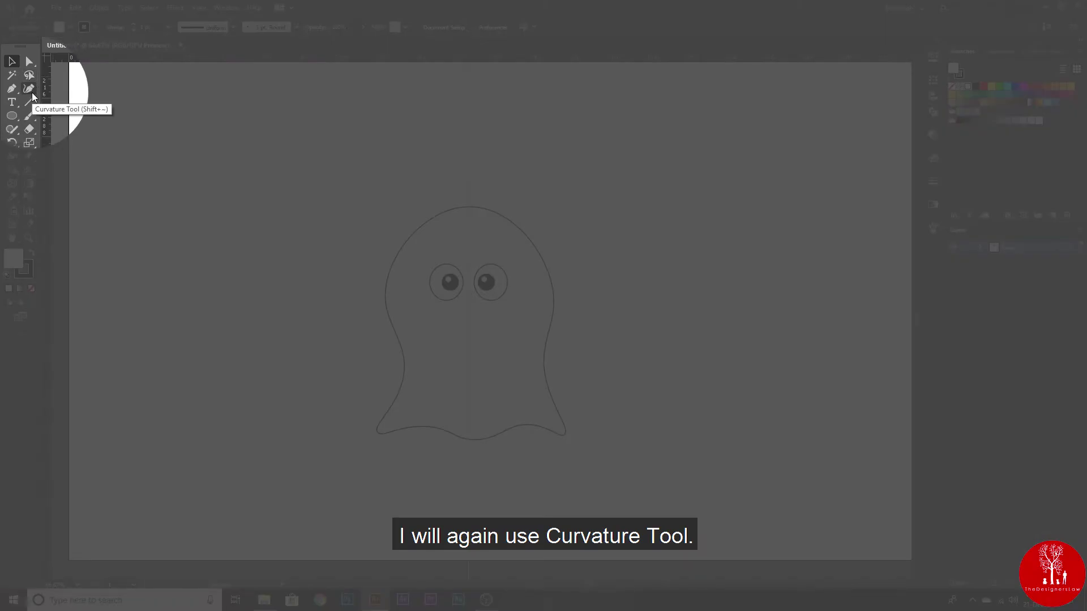
# Step: Draw a short U-shaped smile curve to the right of the ghost
pyautogui.click(31, 93)
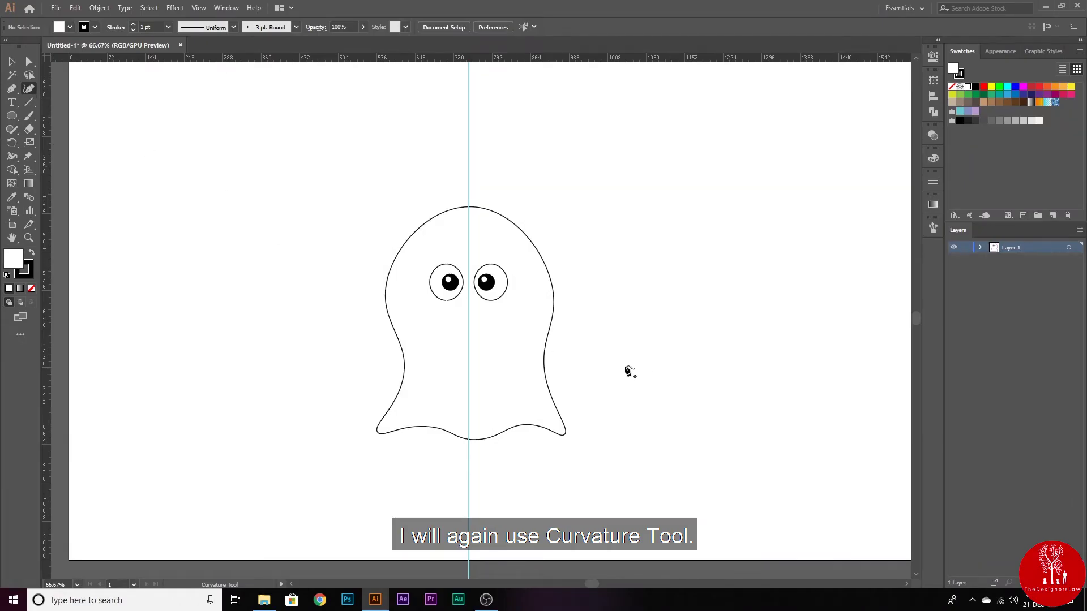
pyautogui.click(624, 358)
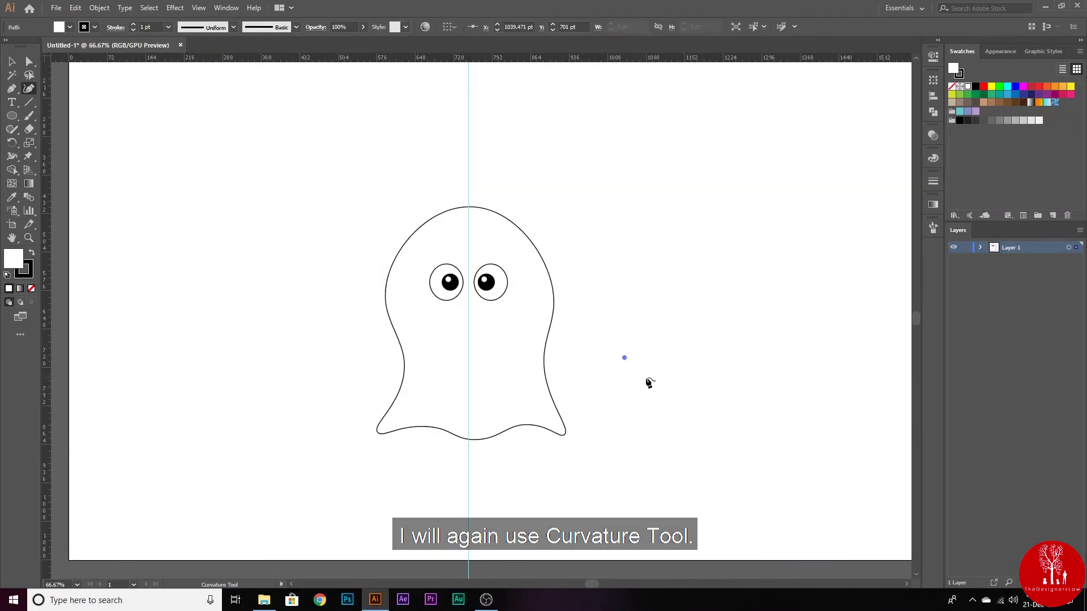
pyautogui.click(669, 358)
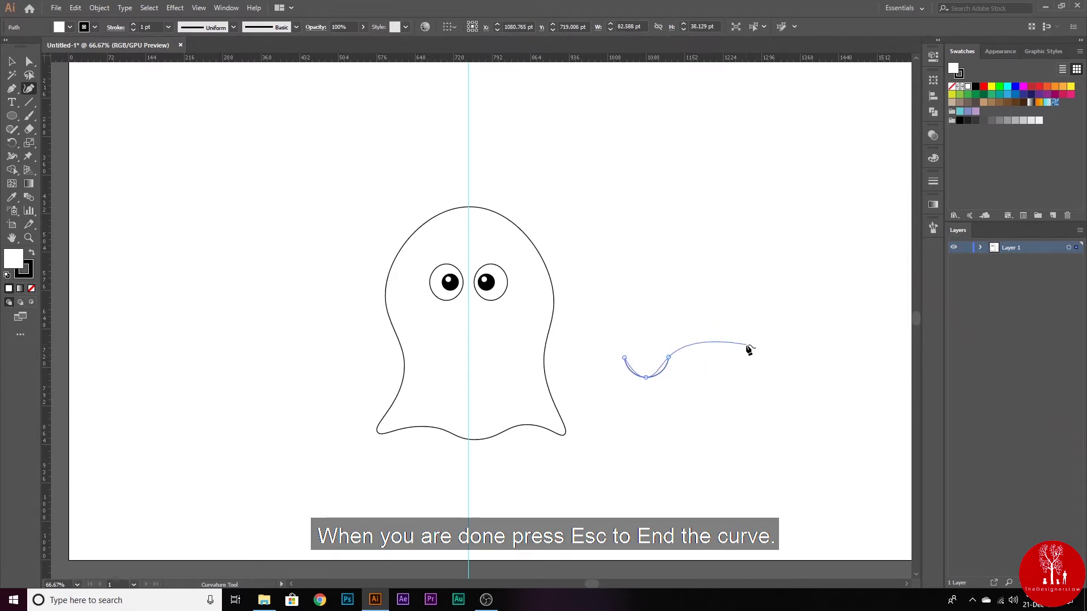
pyautogui.press('Escape')
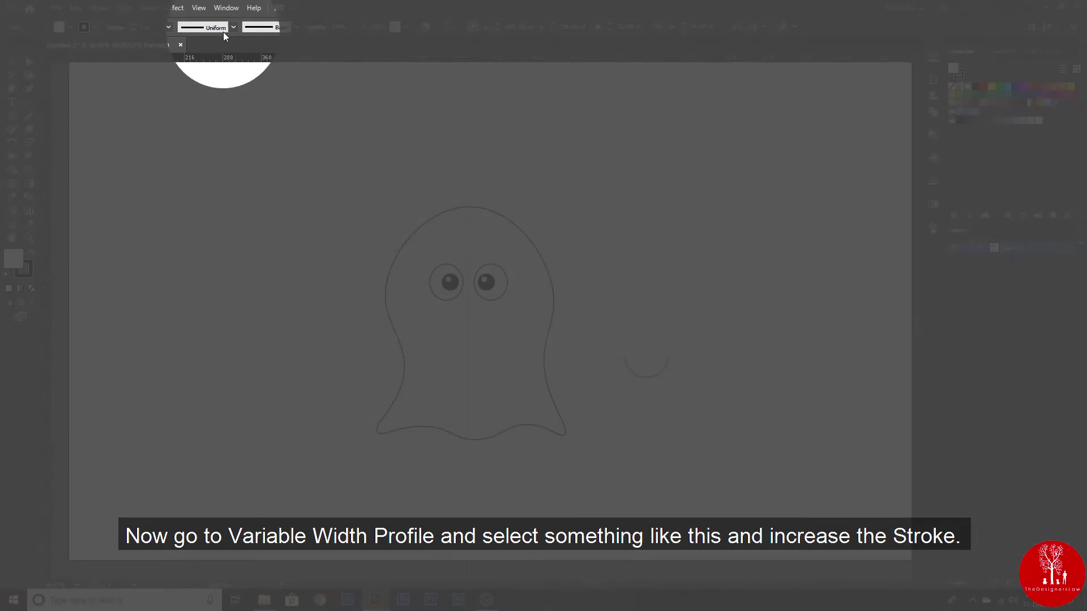
# Step: Give the smile Width Profile 6 and an 11 pt stroke weight
pyautogui.click(223, 28)
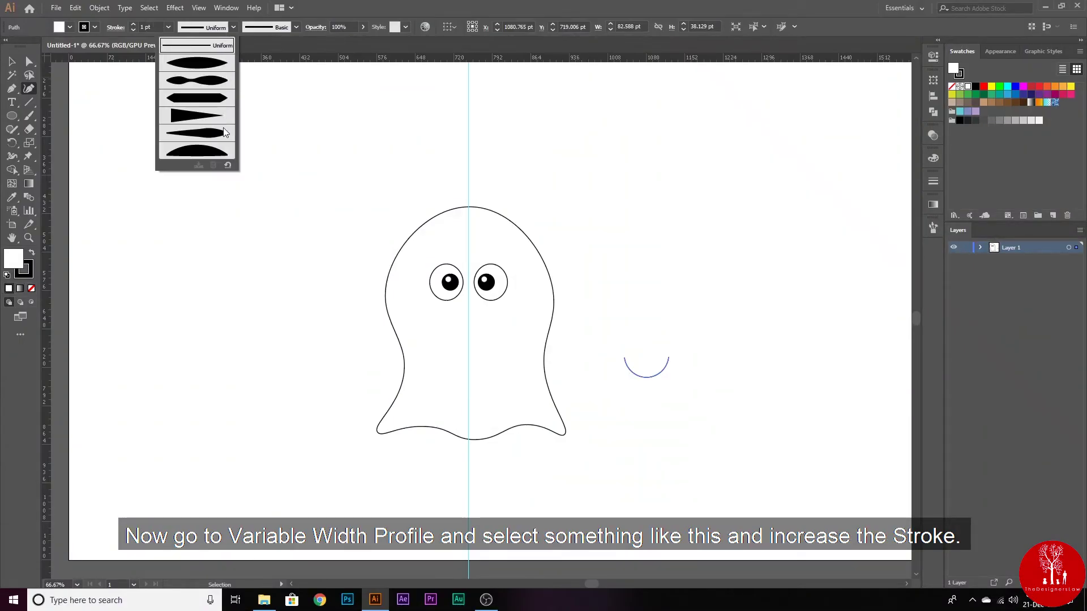
pyautogui.click(206, 156)
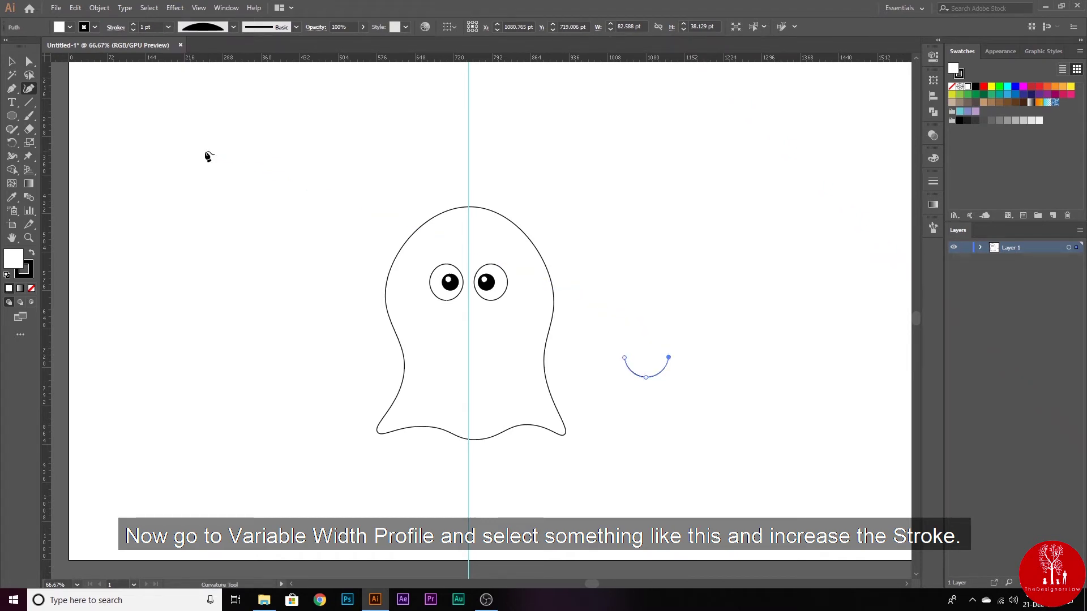
pyautogui.click(135, 25)
pyautogui.click(134, 24)
pyautogui.click(135, 24)
pyautogui.click(135, 24)
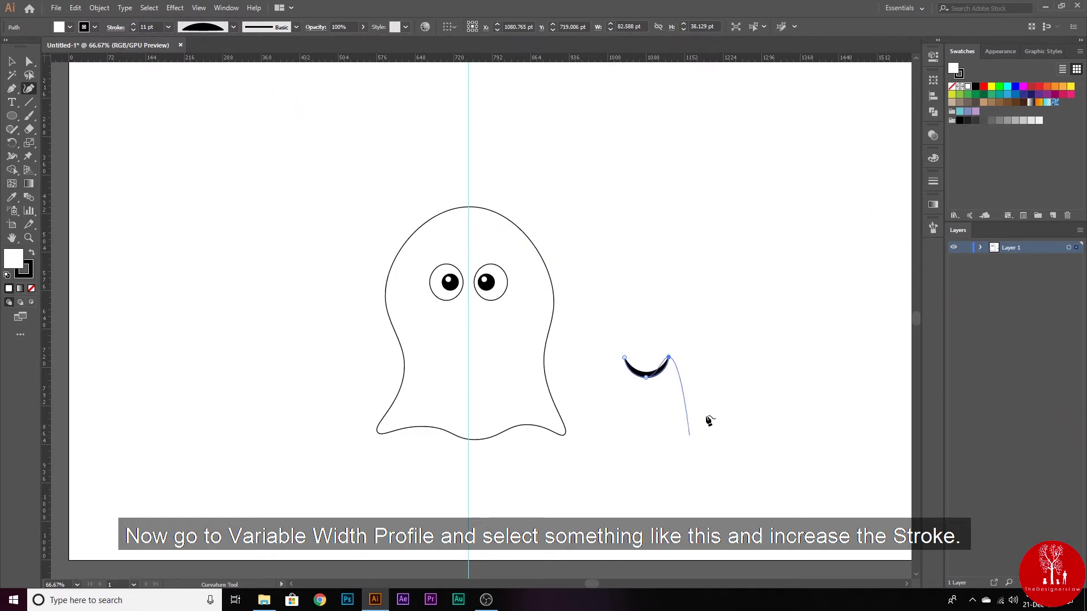
pyautogui.press('Escape')
pyautogui.click(12, 61)
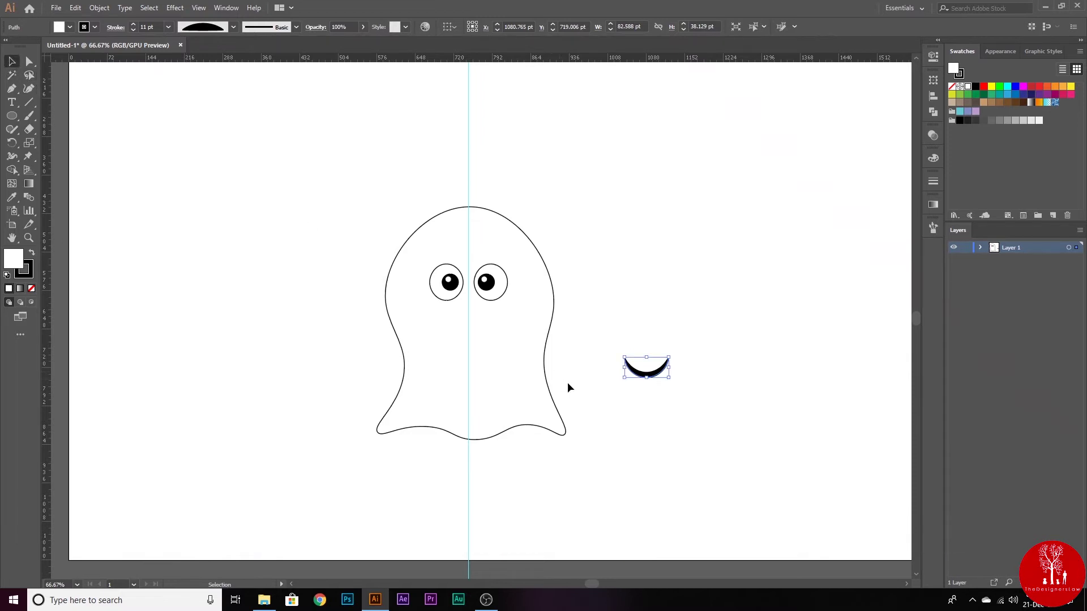
# Step: Move the smile under the eyes, shrink and tilt it counter-clockwise, then hide the guide
pyautogui.moveTo(651, 379)
pyautogui.mouseDown()
pyautogui.moveTo(496, 353)
pyautogui.moveTo(512, 351)
pyautogui.moveTo(494, 342)
pyautogui.mouseUp()
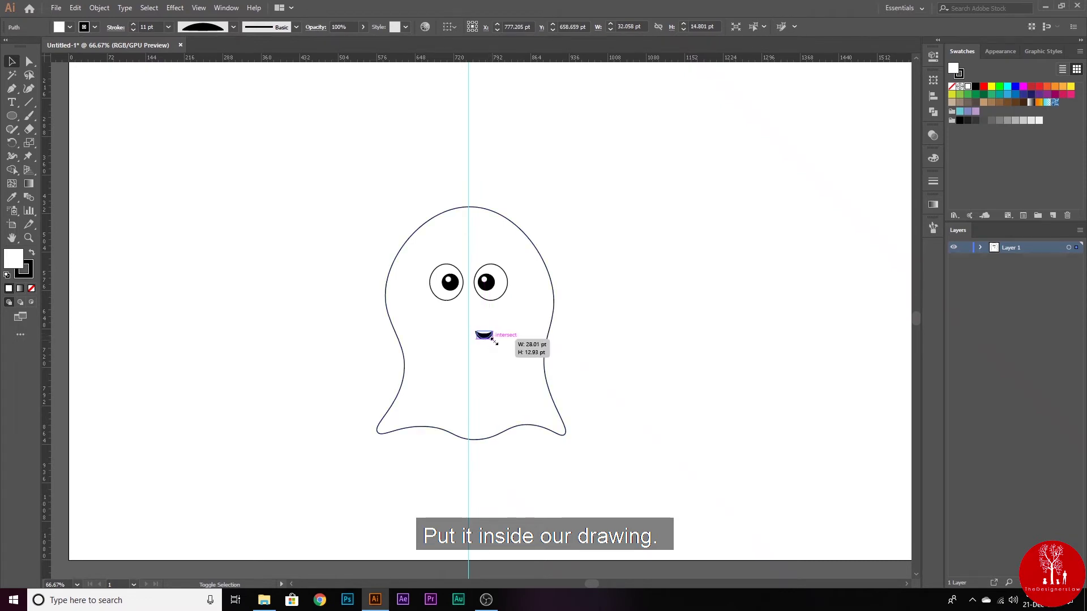
pyautogui.scroll(2, 494, 335)
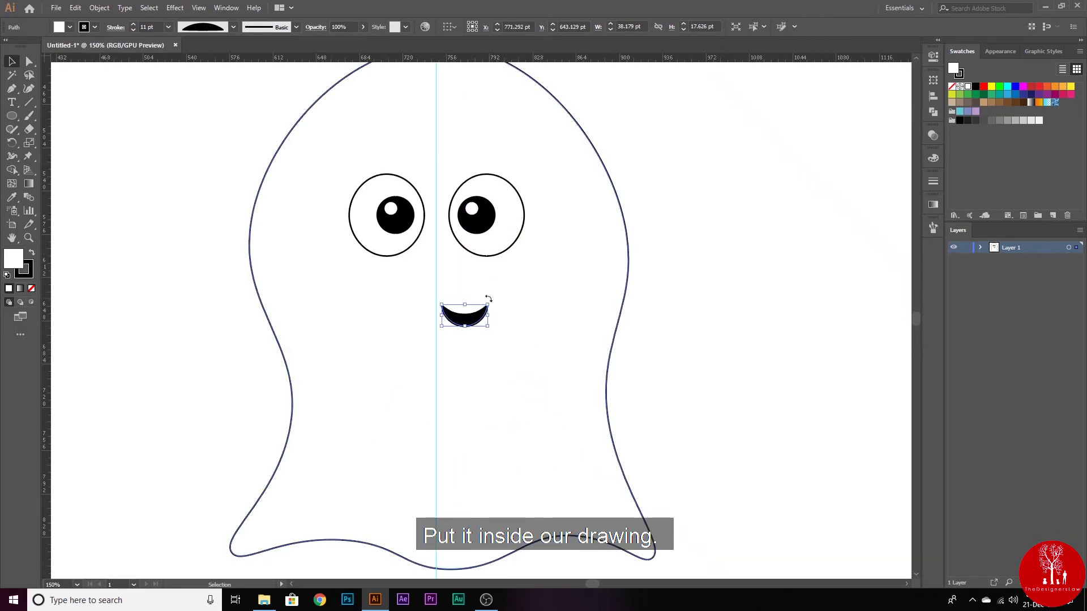
pyautogui.moveTo(489, 298); pyautogui.dragTo(479, 289)
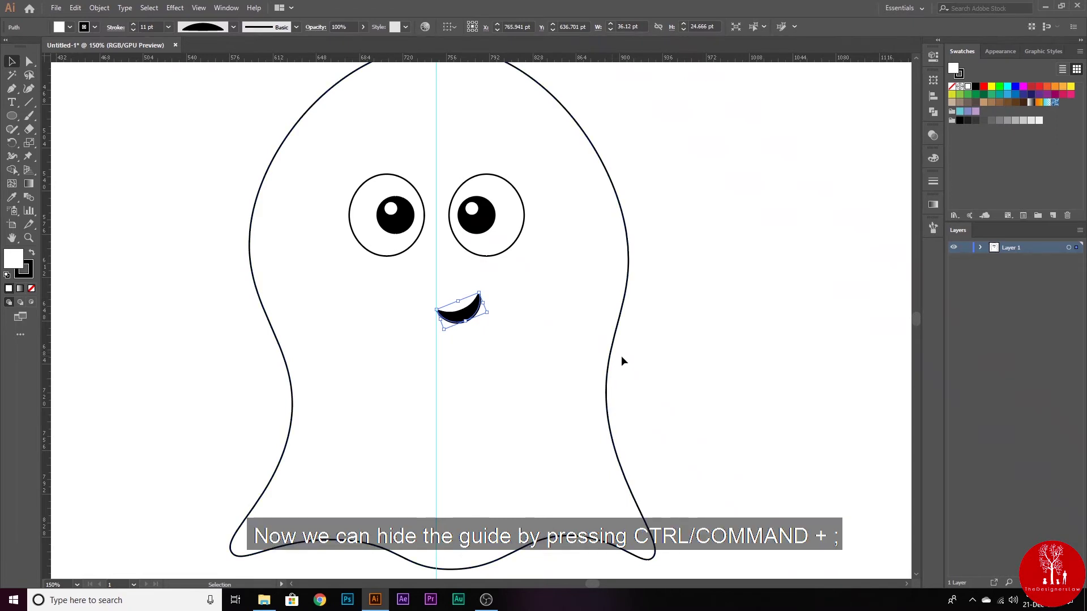
pyautogui.scroll(-1, 621, 357)
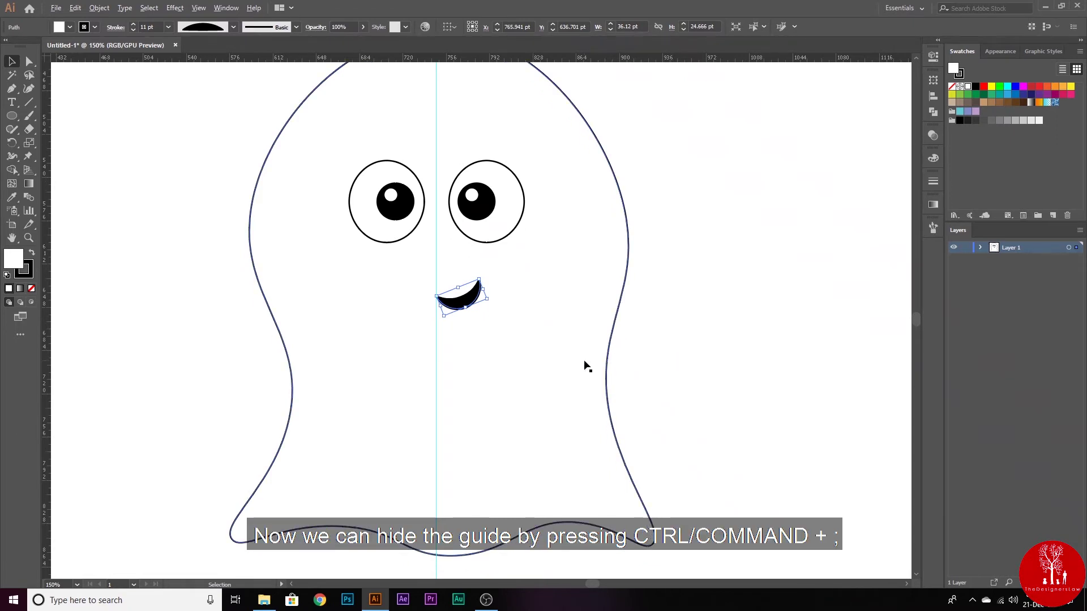
pyautogui.scroll(-1, 588, 366)
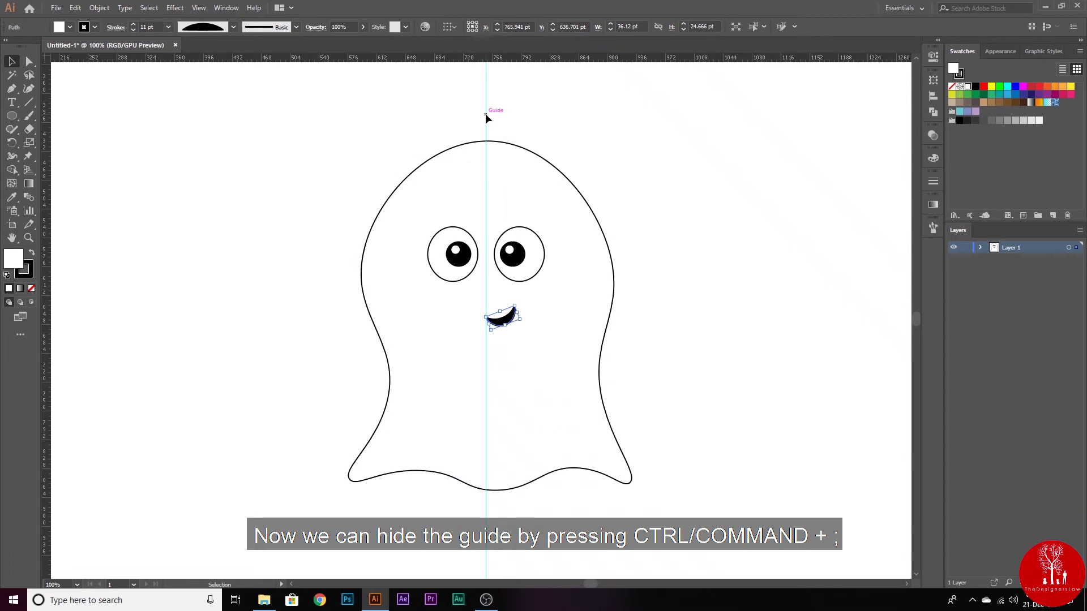
pyautogui.hotkey('ctrl', ';')
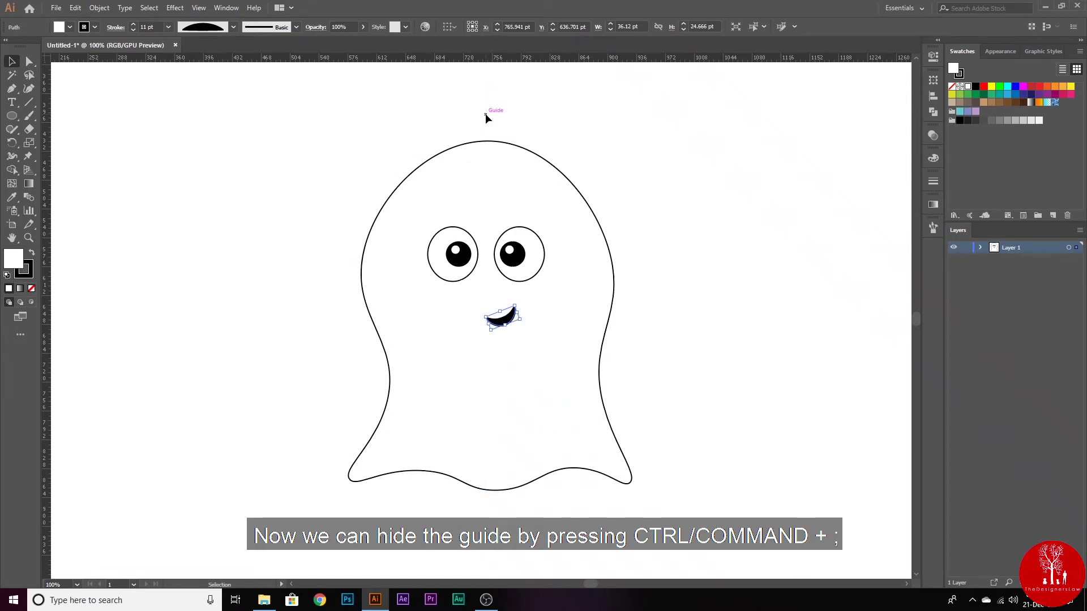
# Step: Fill the ghost body with a light grey swatch
pyautogui.click(712, 314)
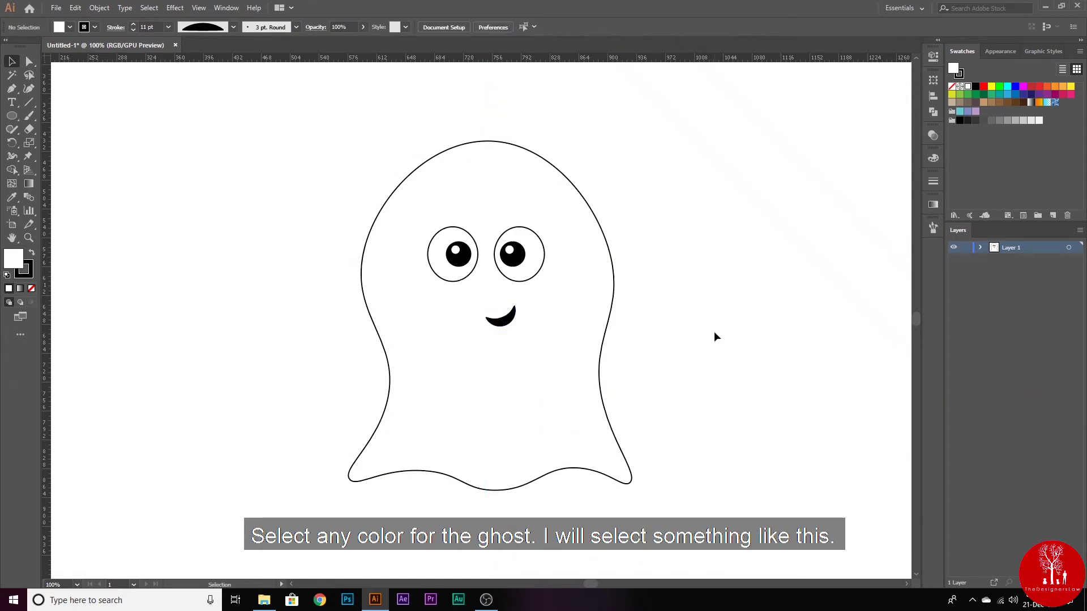
pyautogui.click(612, 302)
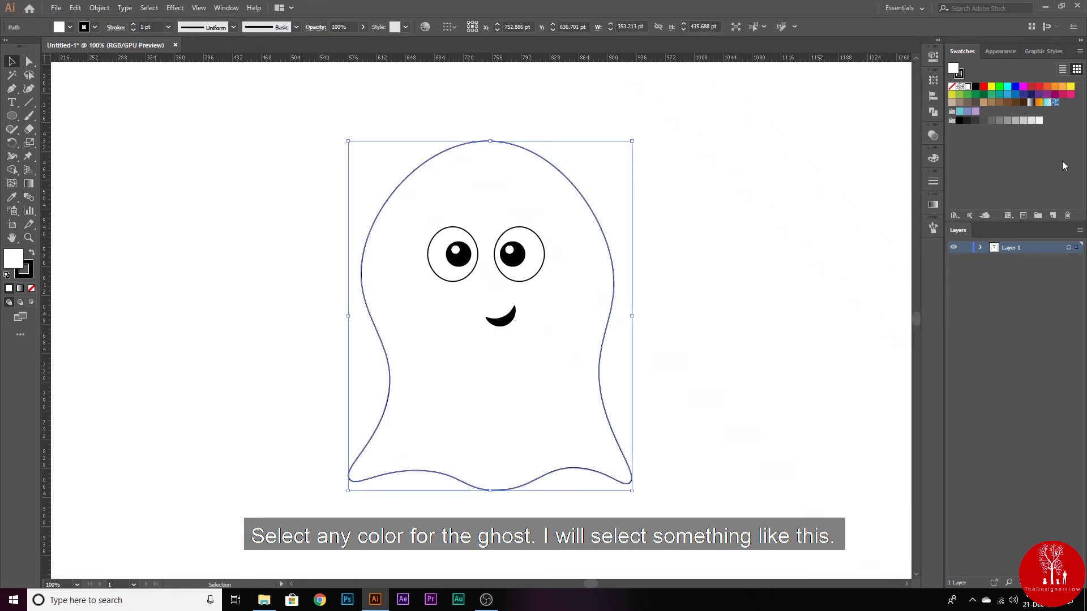
pyautogui.click(1039, 121)
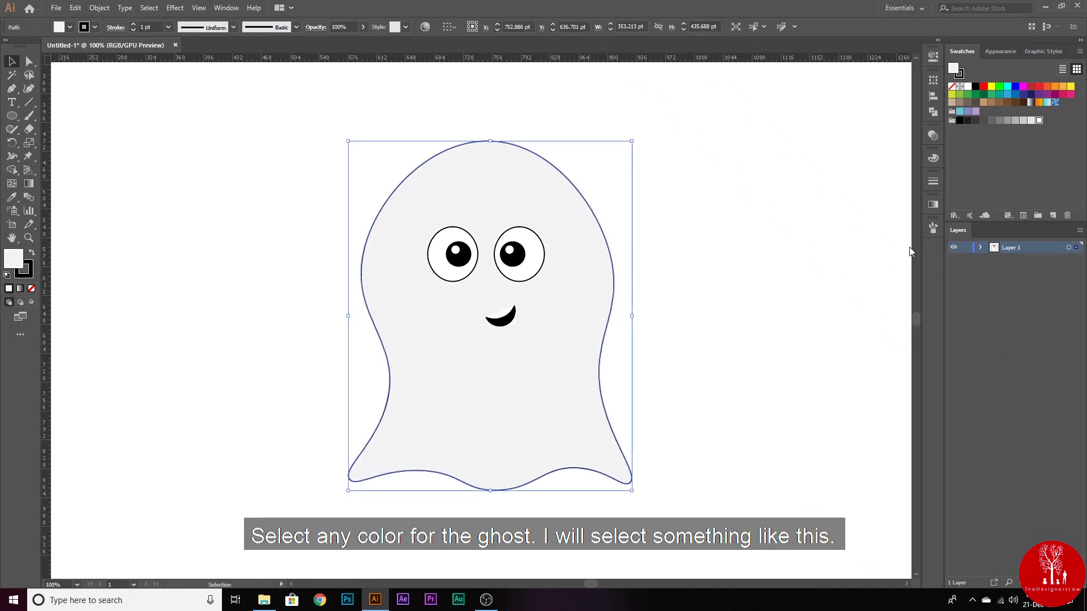
pyautogui.click(733, 390)
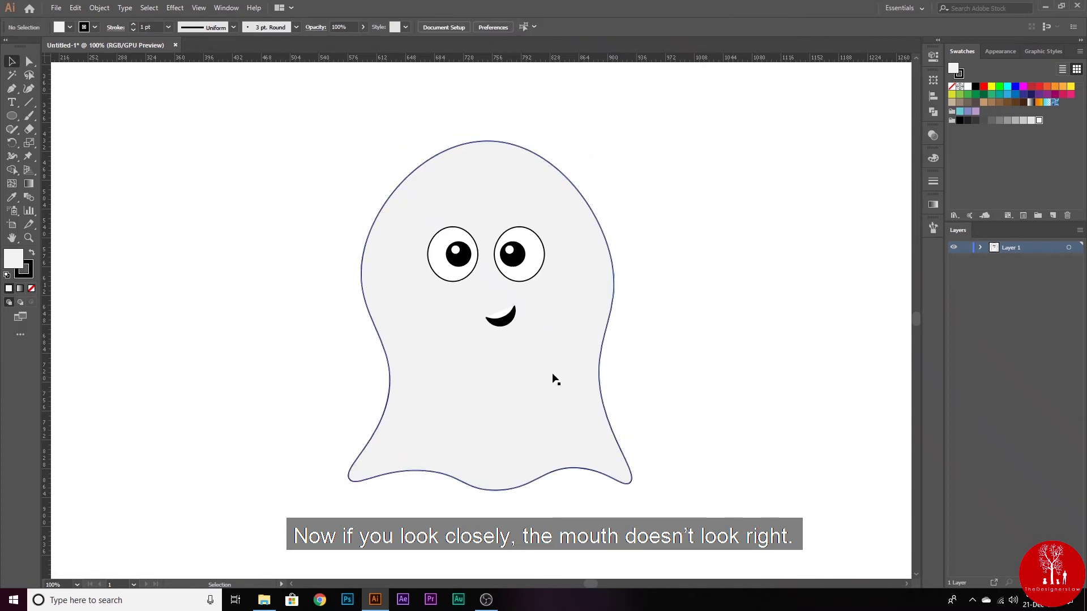
pyautogui.scroll(2, 502, 340)
pyautogui.scroll(2, 500, 340)
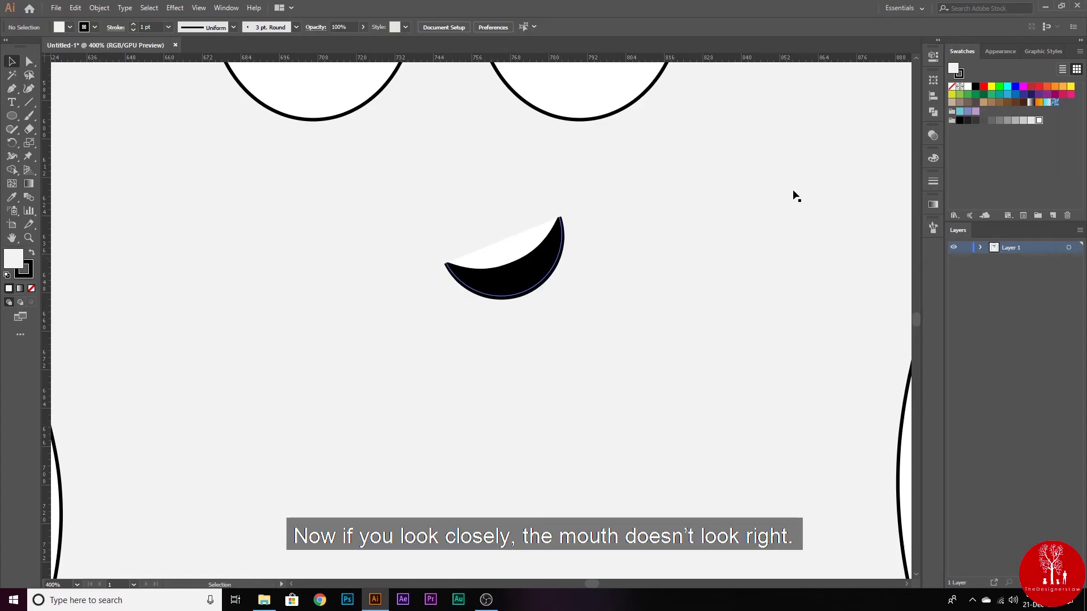
# Step: Change the body to a darker grey and set the smile's fill to None
pyautogui.click(1022, 121)
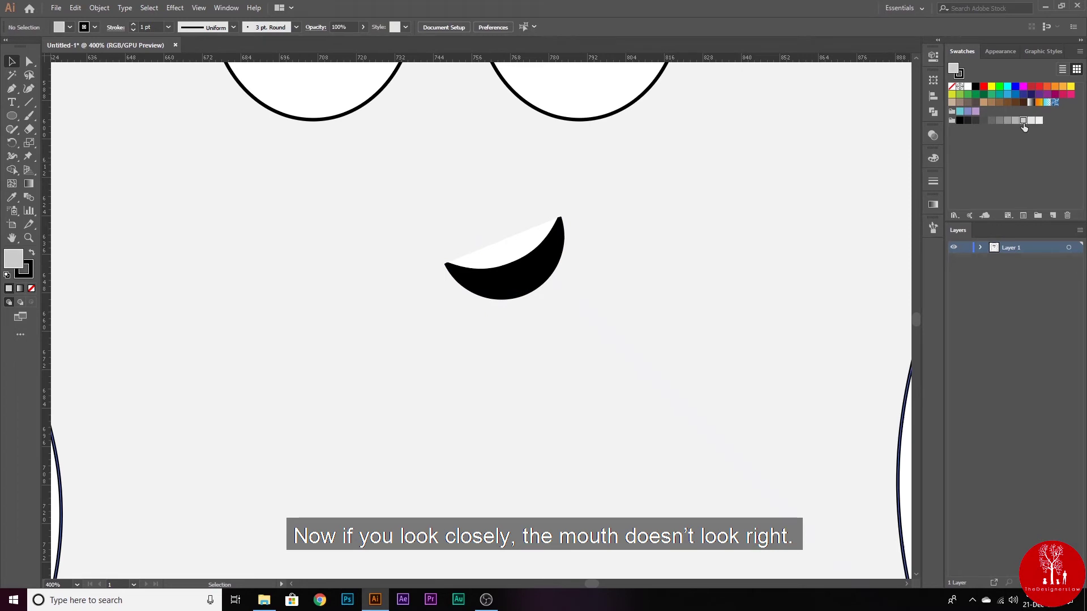
pyautogui.click(1027, 121)
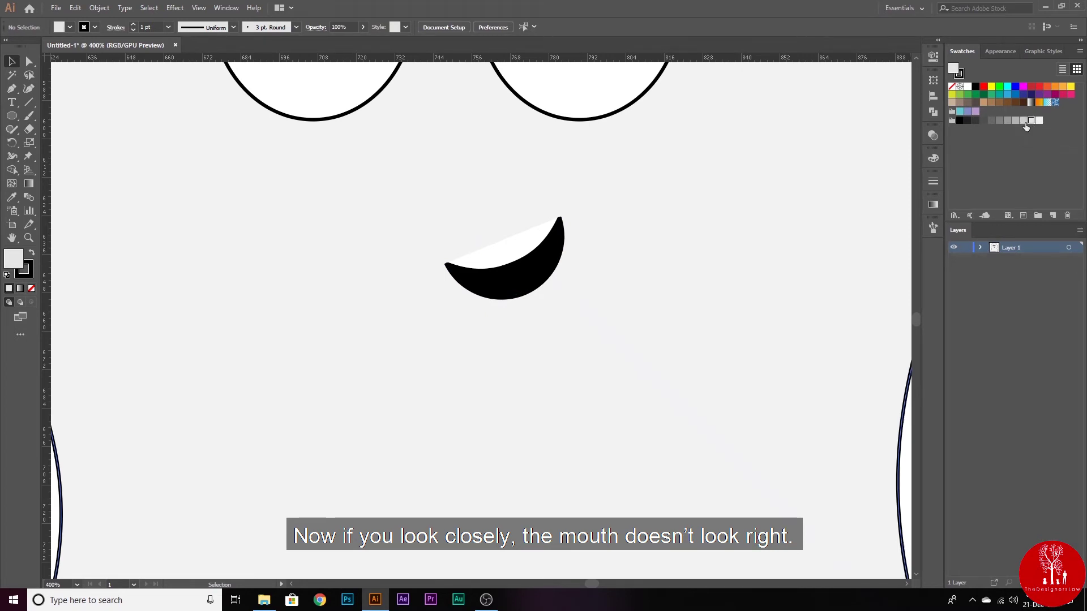
pyautogui.click(906, 405)
pyautogui.scroll(-1, 760, 355)
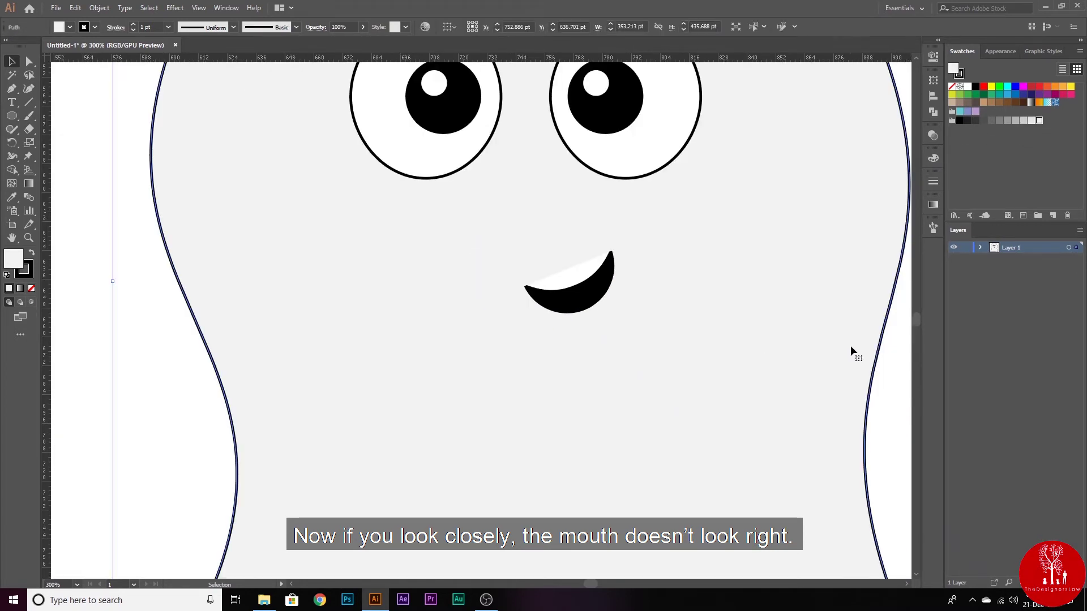
pyautogui.click(1024, 121)
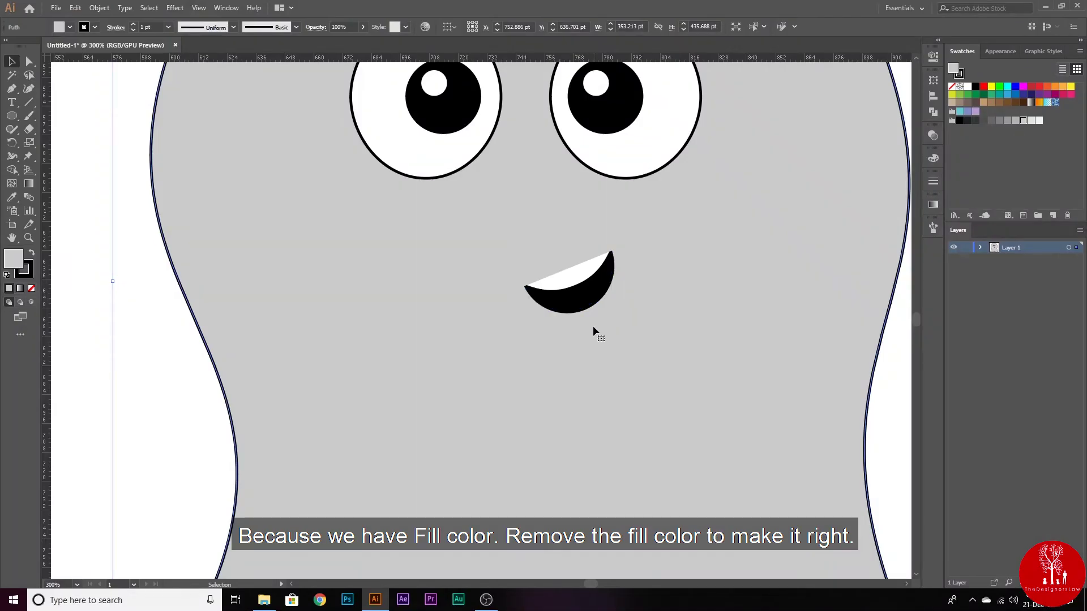
pyautogui.click(589, 295)
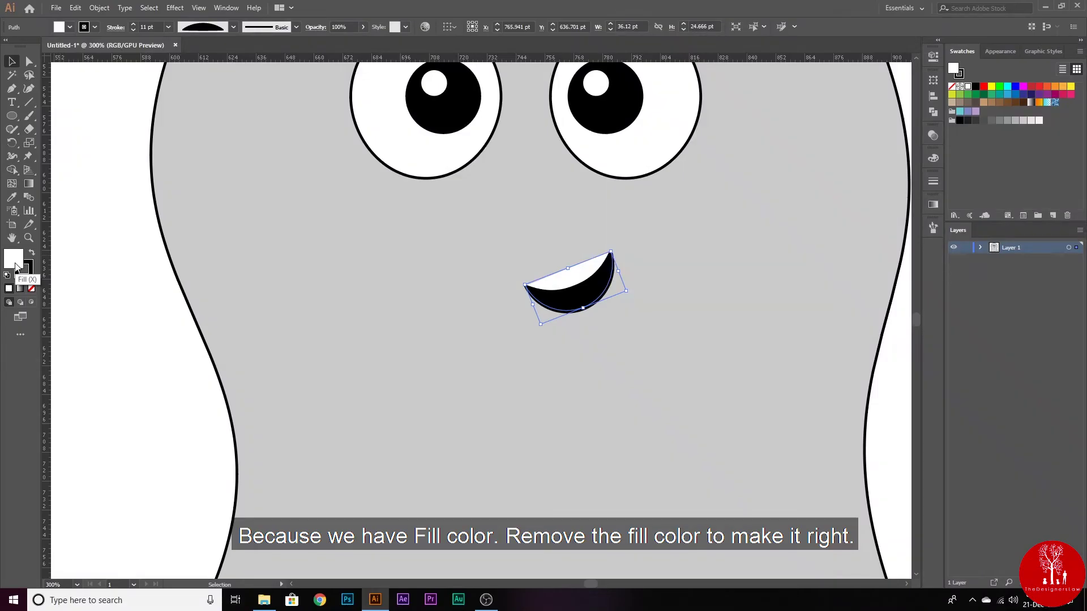
pyautogui.click(31, 289)
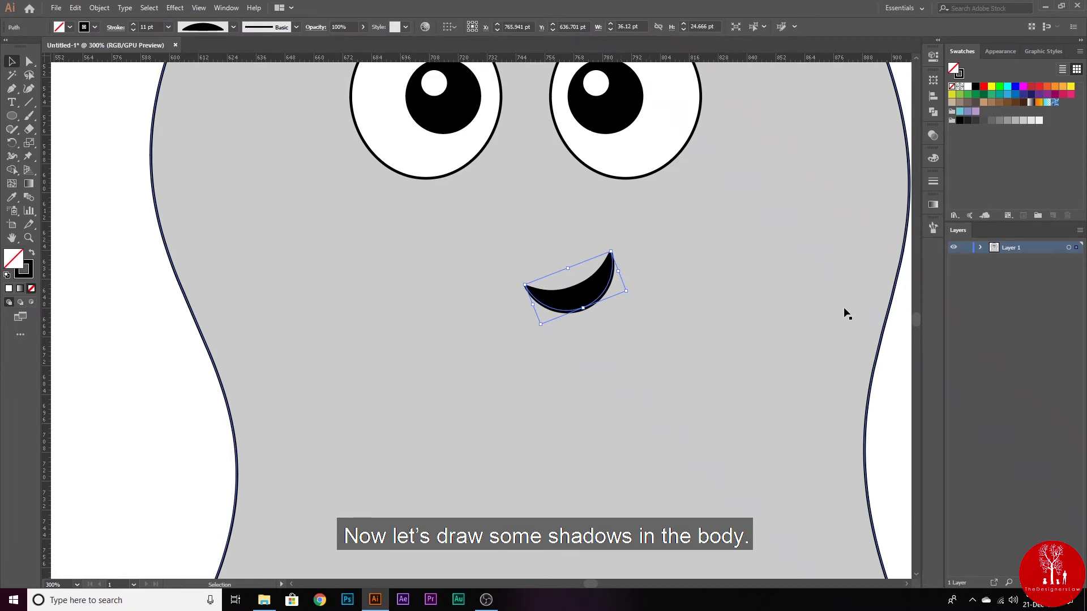
# Step: Lighten the ghost body to the lightest grey swatch
pyautogui.click(883, 331)
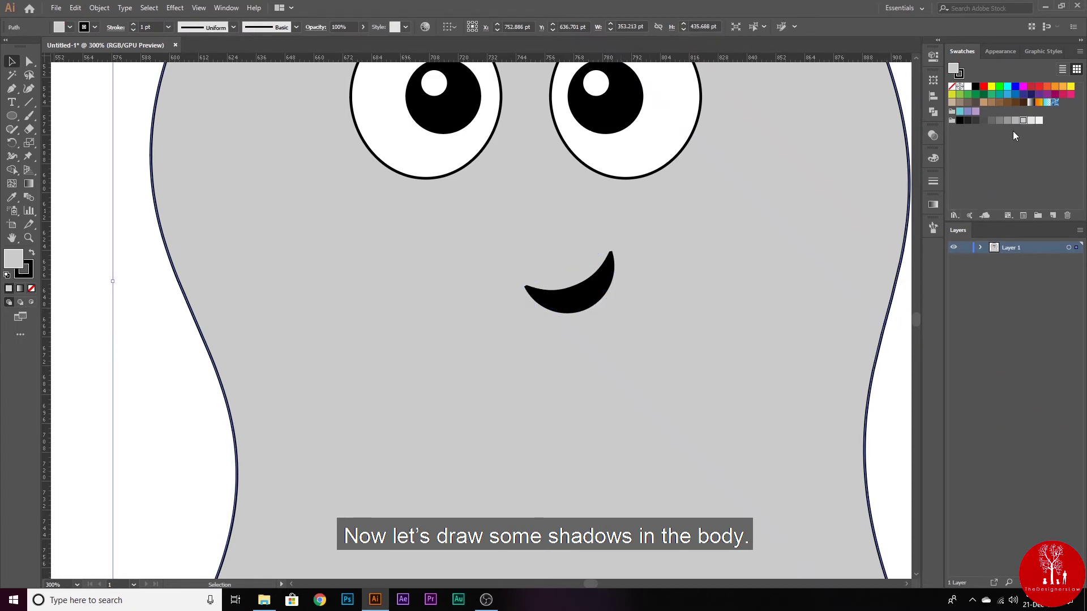
pyautogui.click(1039, 121)
pyautogui.scroll(-3, 573, 391)
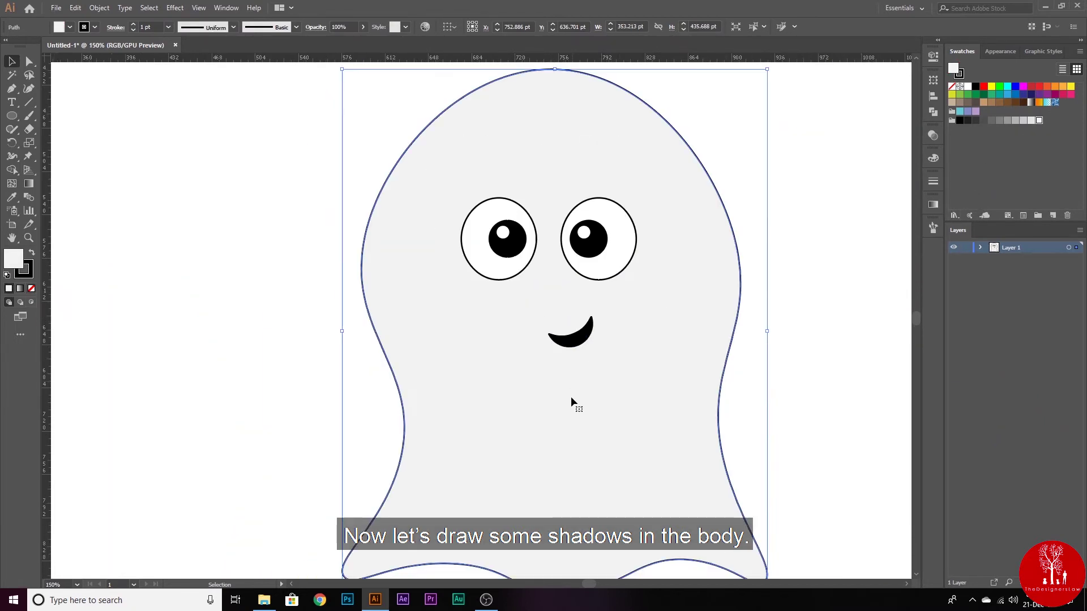
pyautogui.scroll(1, 492, 405)
pyautogui.scroll(1, 437, 381)
pyautogui.scroll(-1, 453, 379)
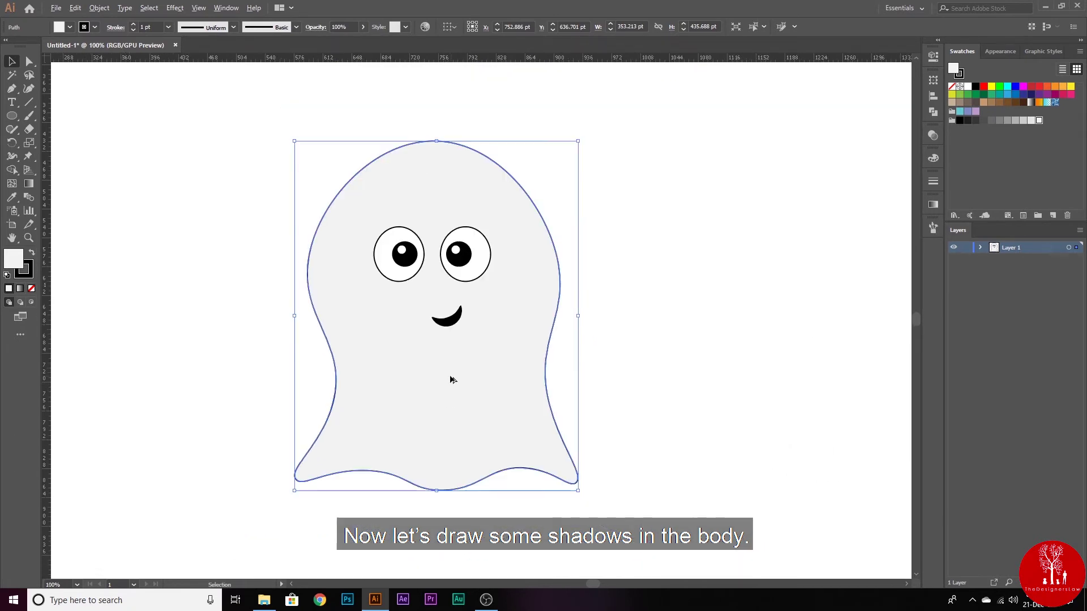
# Step: Draw closed curved shadow shapes on the left and middle legs with the Curvature Tool
pyautogui.hotkey('shift', '`')
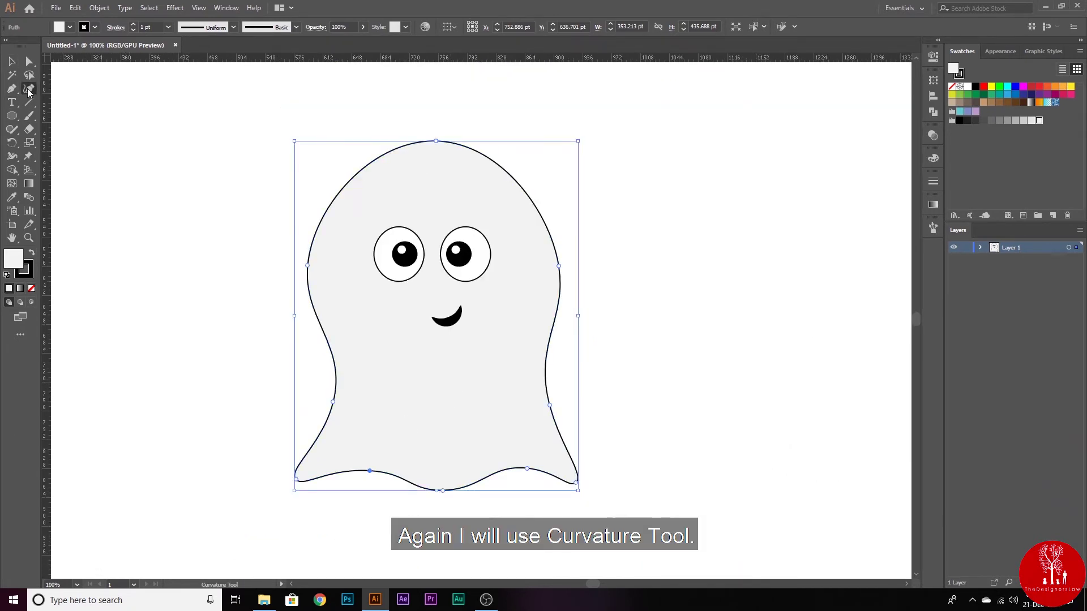
pyautogui.click(354, 458)
pyautogui.click(365, 424)
pyautogui.click(362, 385)
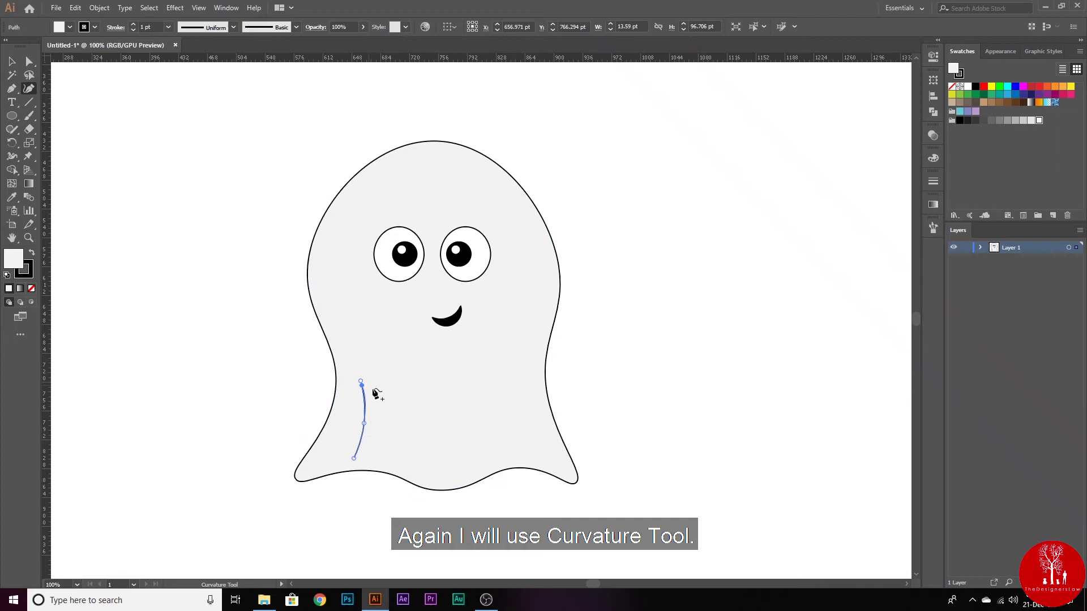
pyautogui.click(381, 433)
pyautogui.click(374, 458)
pyautogui.click(427, 464)
pyautogui.click(433, 435)
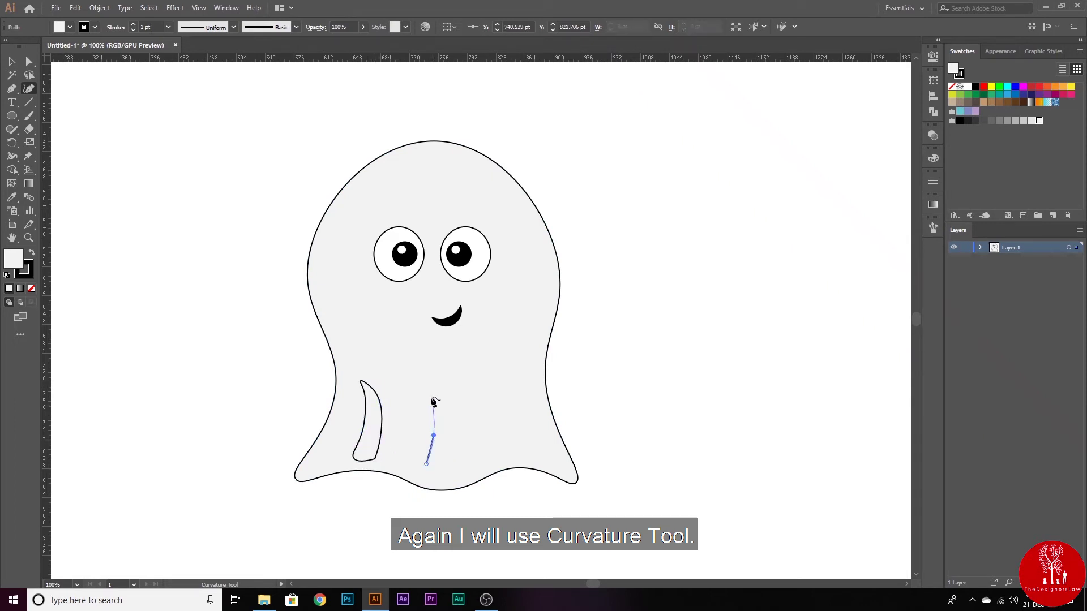
pyautogui.click(427, 375)
pyautogui.click(453, 432)
pyautogui.click(455, 465)
pyautogui.click(428, 466)
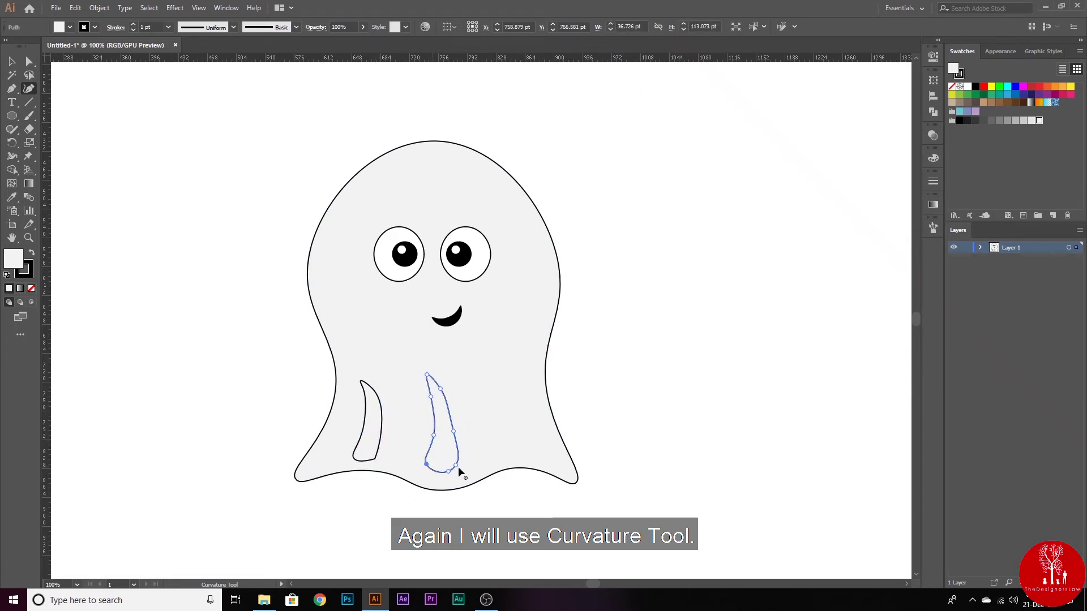
# Step: Attempt the right-leg shadow outline twice, deleting both unsatisfactory paths
pyautogui.click(491, 360)
pyautogui.click(499, 394)
pyautogui.click(492, 450)
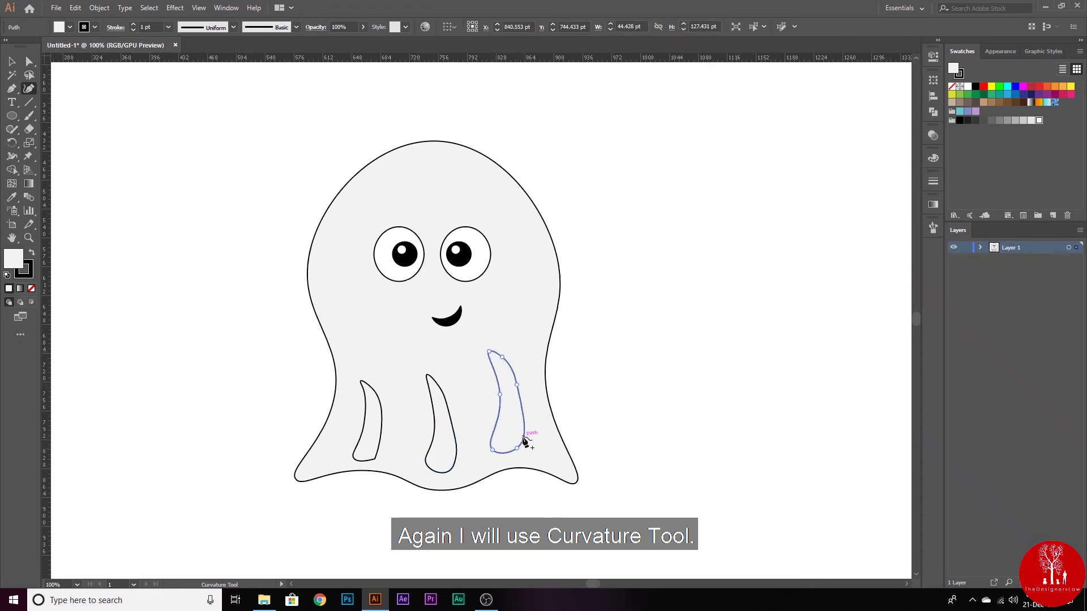
pyautogui.press('Delete')
pyautogui.click(489, 367)
pyautogui.click(496, 393)
pyautogui.click(499, 439)
pyautogui.click(496, 451)
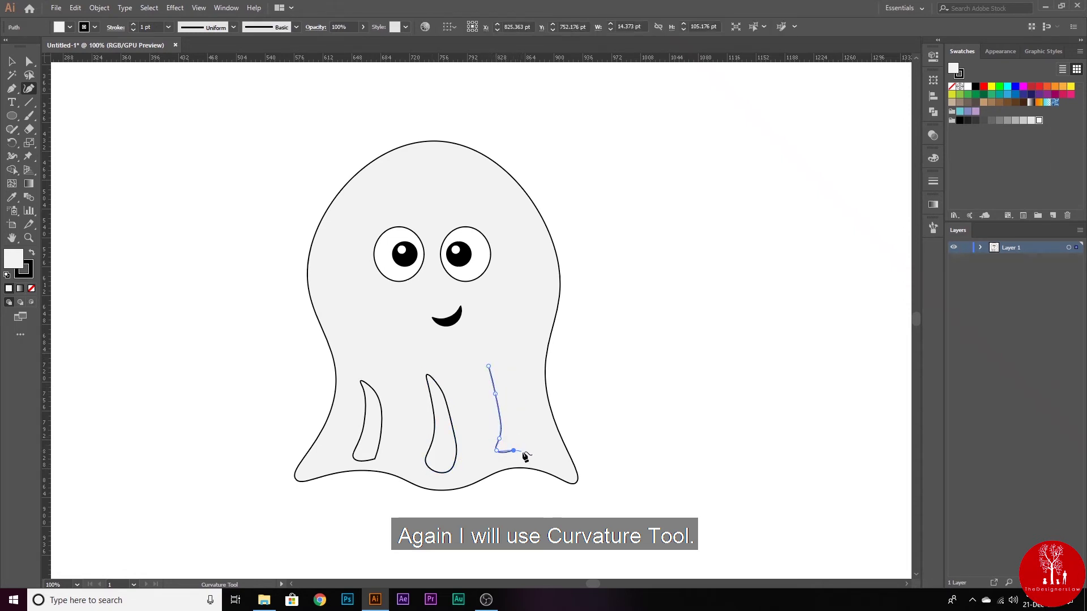
pyautogui.click(523, 452)
pyautogui.click(489, 366)
pyautogui.press('Delete')
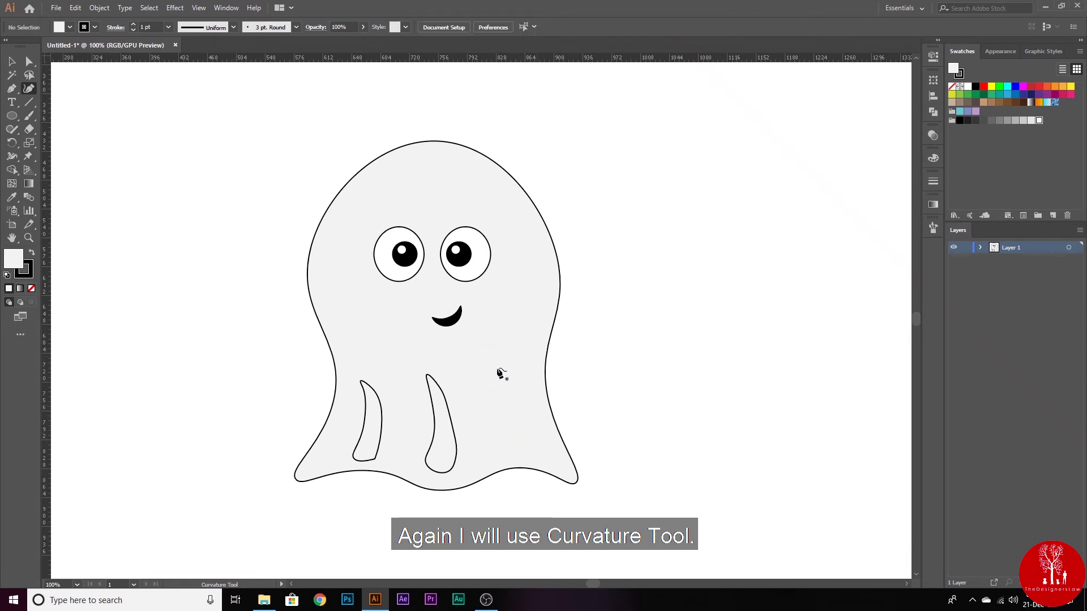
# Step: Draw the final closed shadow shape on the right leg
pyautogui.click(492, 367)
pyautogui.click(505, 412)
pyautogui.click(506, 449)
pyautogui.click(524, 449)
pyautogui.click(523, 410)
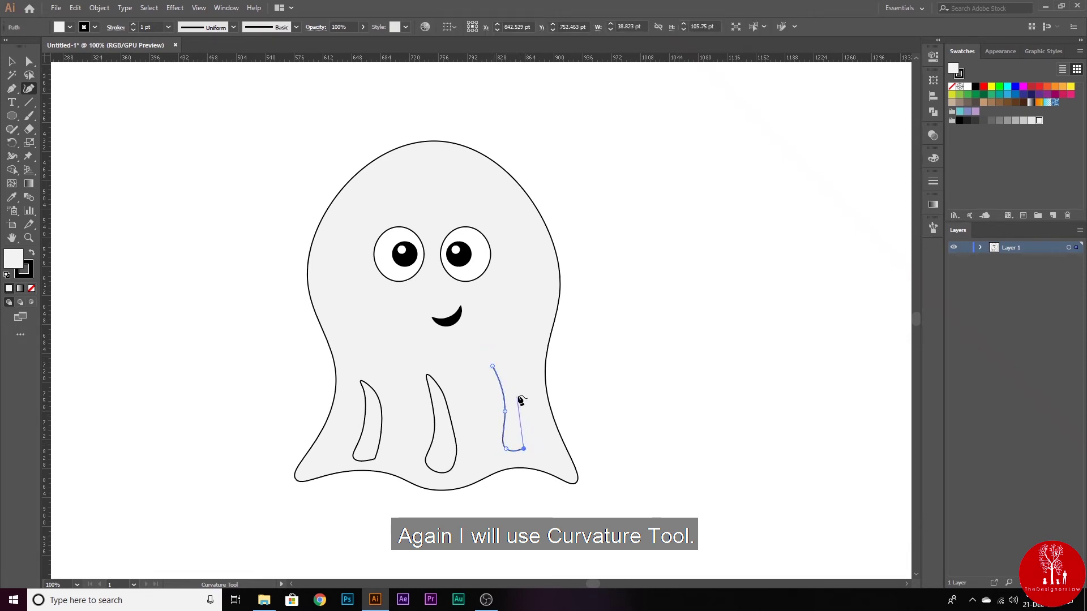
pyautogui.click(513, 373)
pyautogui.click(489, 351)
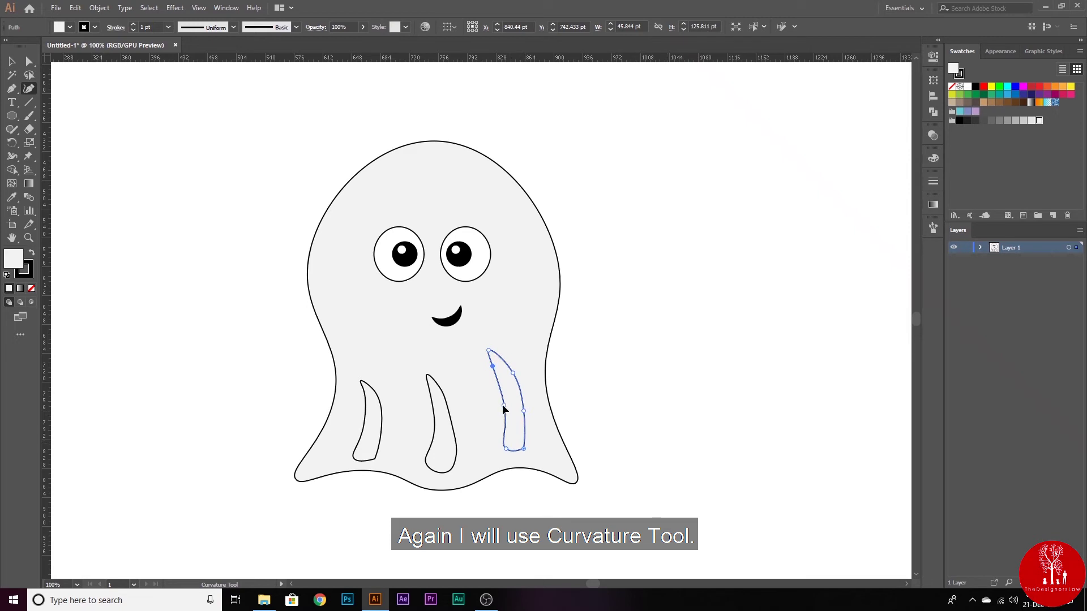
# Step: Draw a closed sliver shadow along the right side of the head
pyautogui.click(502, 183)
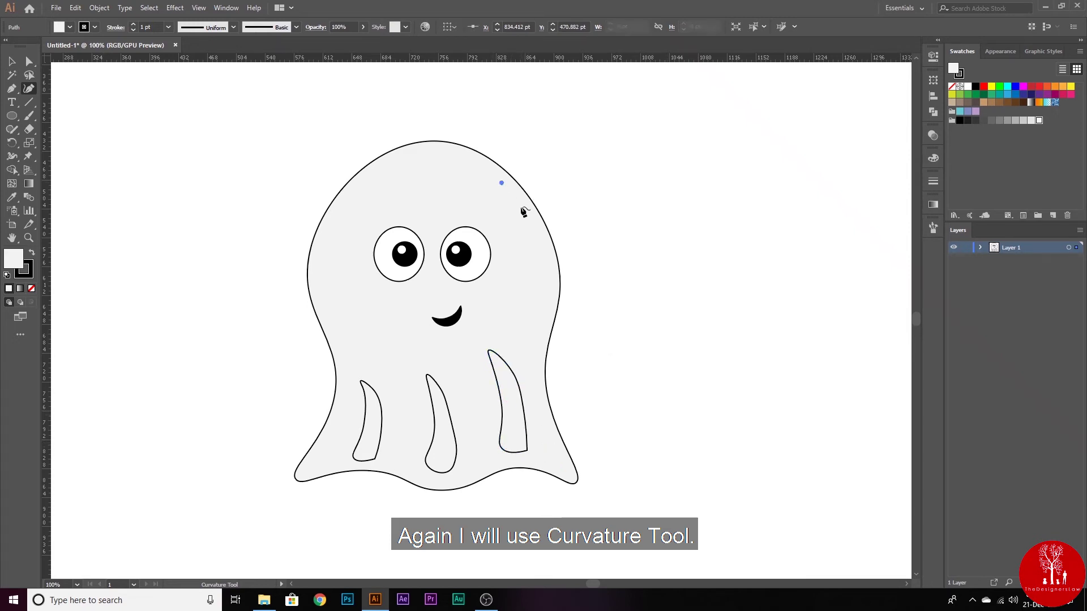
pyautogui.click(523, 208)
pyautogui.click(541, 244)
pyautogui.click(545, 286)
pyautogui.click(542, 324)
pyautogui.click(538, 354)
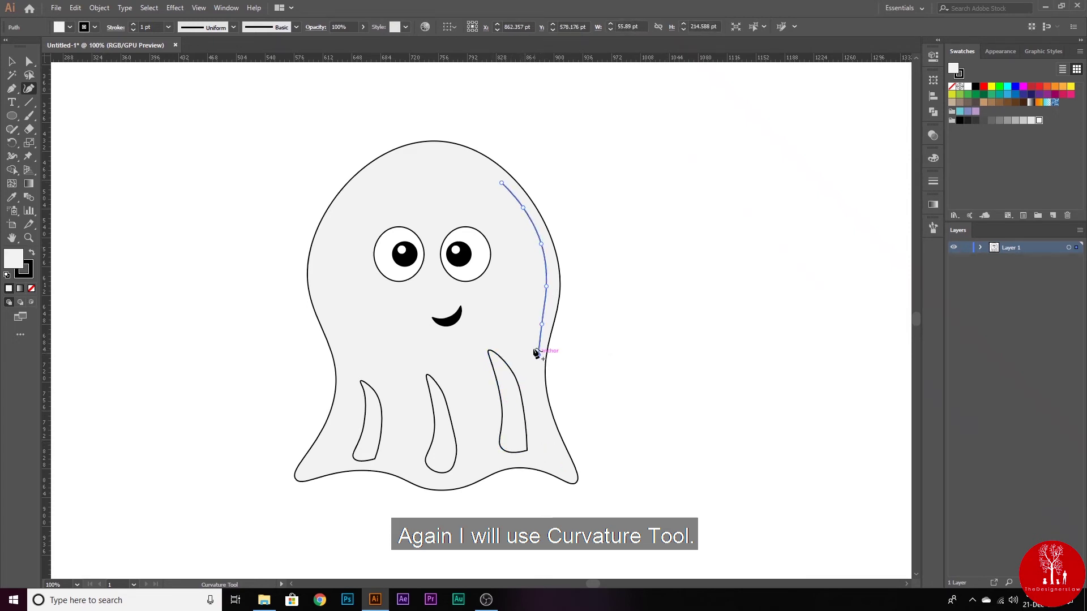
pyautogui.click(534, 291)
pyautogui.click(530, 244)
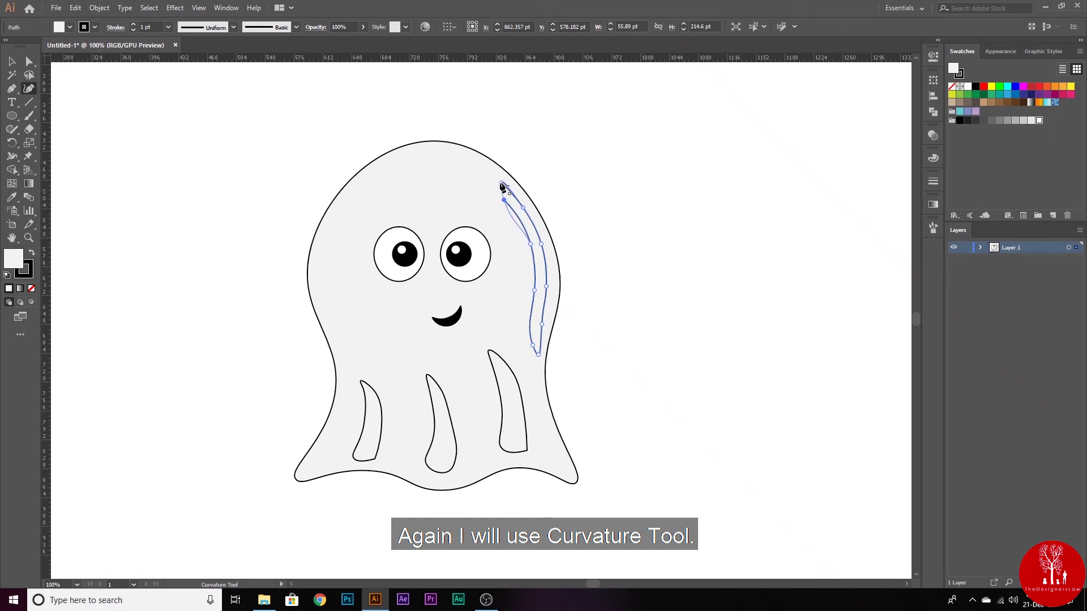
pyautogui.click(501, 183)
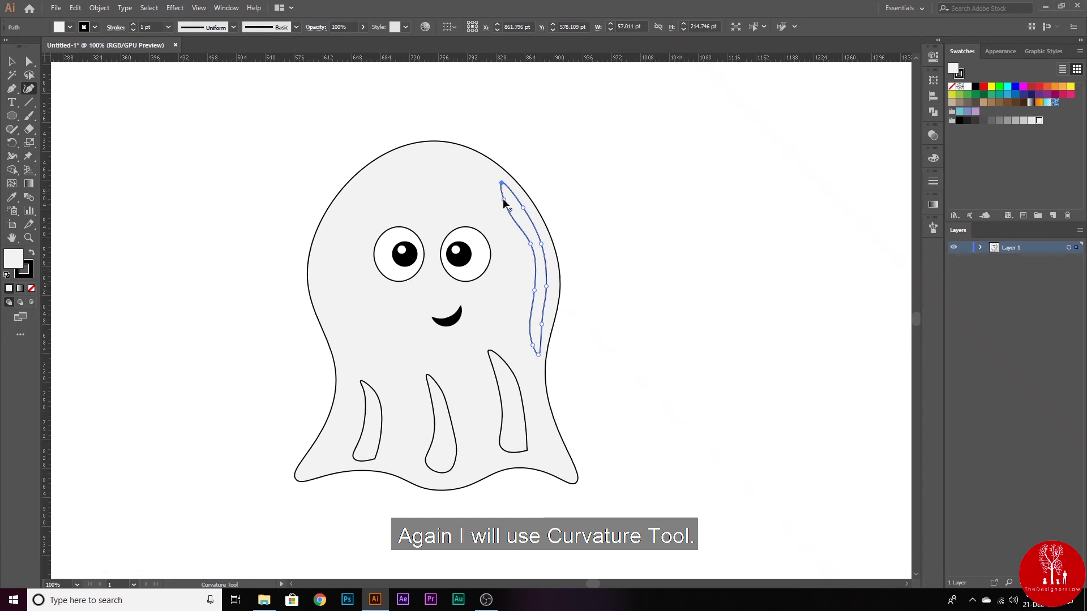
# Step: Draw a sliver shadow along the head's left side and refine its curve
pyautogui.click(345, 199)
pyautogui.click(331, 224)
pyautogui.click(315, 261)
pyautogui.click(321, 299)
pyautogui.click(331, 328)
pyautogui.click(325, 289)
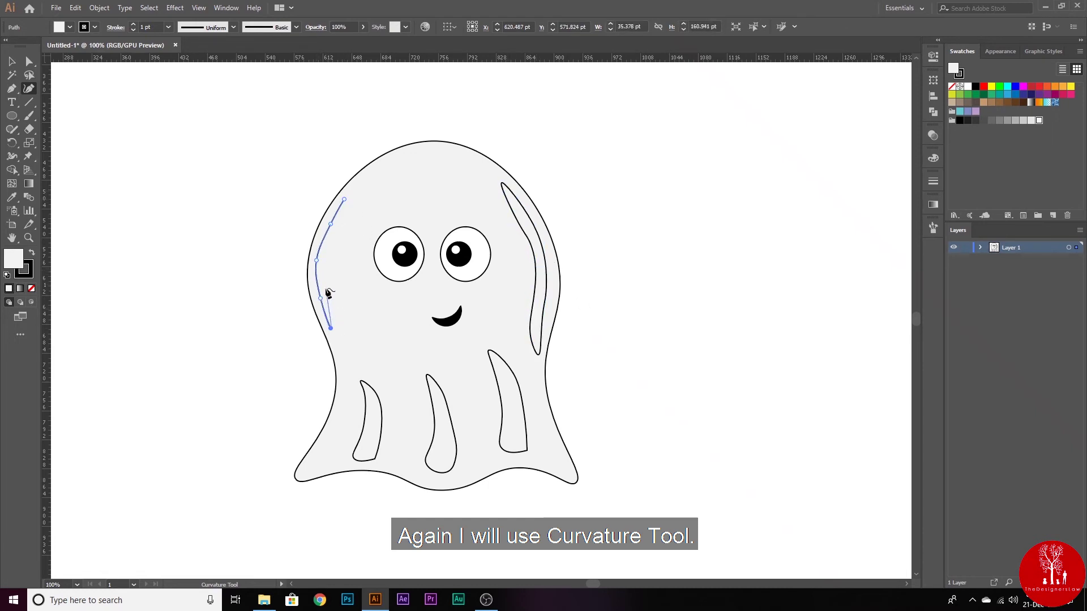
pyautogui.click(326, 254)
pyautogui.click(344, 212)
pyautogui.click(358, 191)
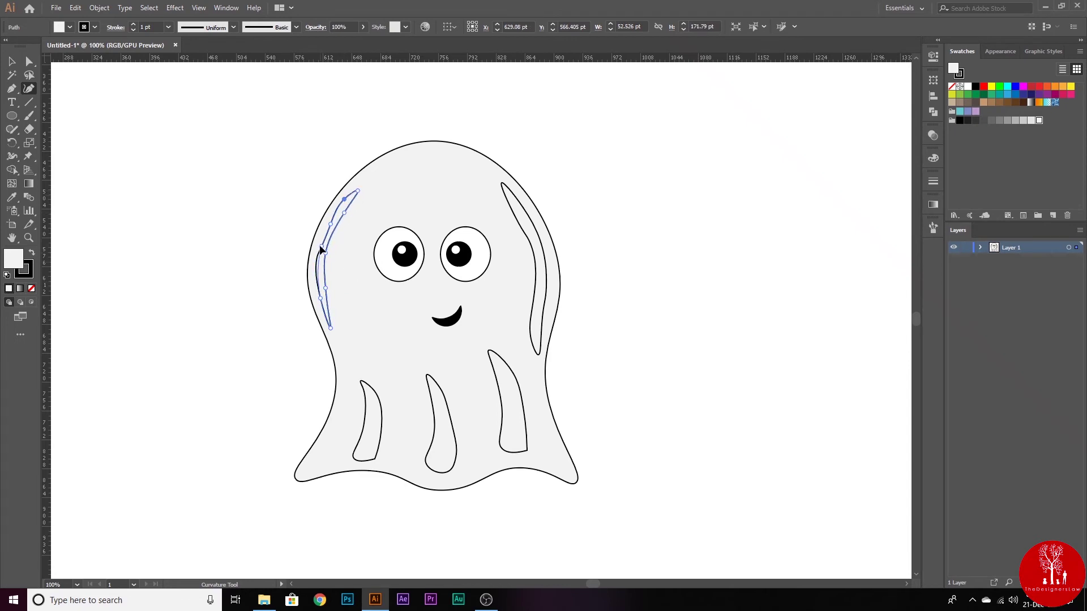
pyautogui.moveTo(321, 247); pyautogui.dragTo(321, 246)
# Step: Select all five shadow shapes and fill them with a light grey
pyautogui.press('v')
pyautogui.click(651, 397)
pyautogui.click(327, 295)
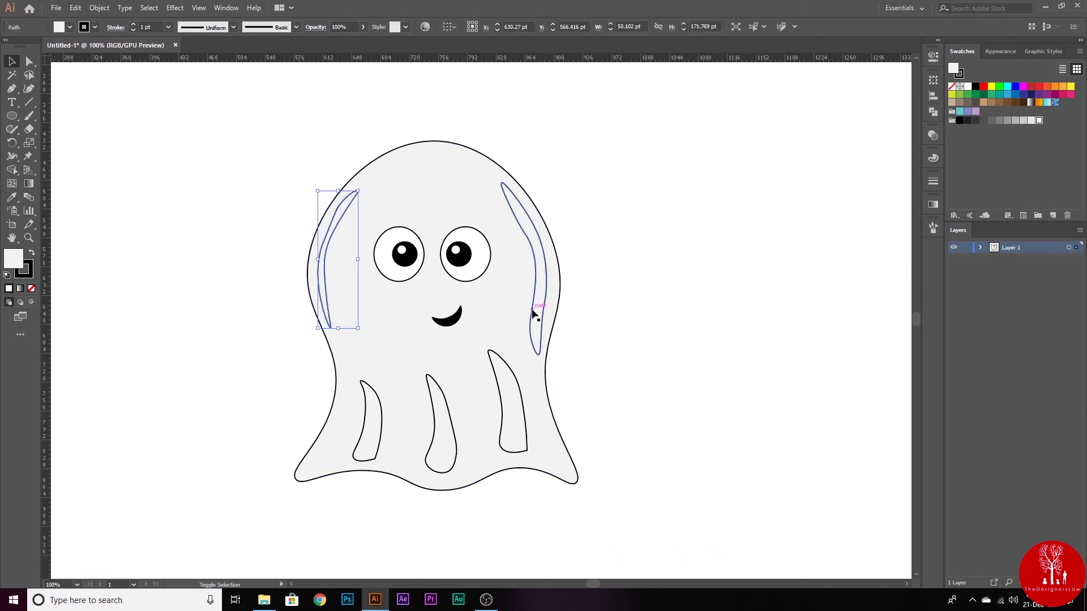
pyautogui.keyDown('shift'); pyautogui.click(535, 311); pyautogui.keyUp('shift')
pyautogui.keyDown('shift'); pyautogui.click(507, 397); pyautogui.keyUp('shift')
pyautogui.keyDown('shift'); pyautogui.click(444, 424); pyautogui.keyUp('shift')
pyautogui.keyDown('shift'); pyautogui.click(374, 434); pyautogui.keyUp('shift')
pyautogui.click(1023, 121)
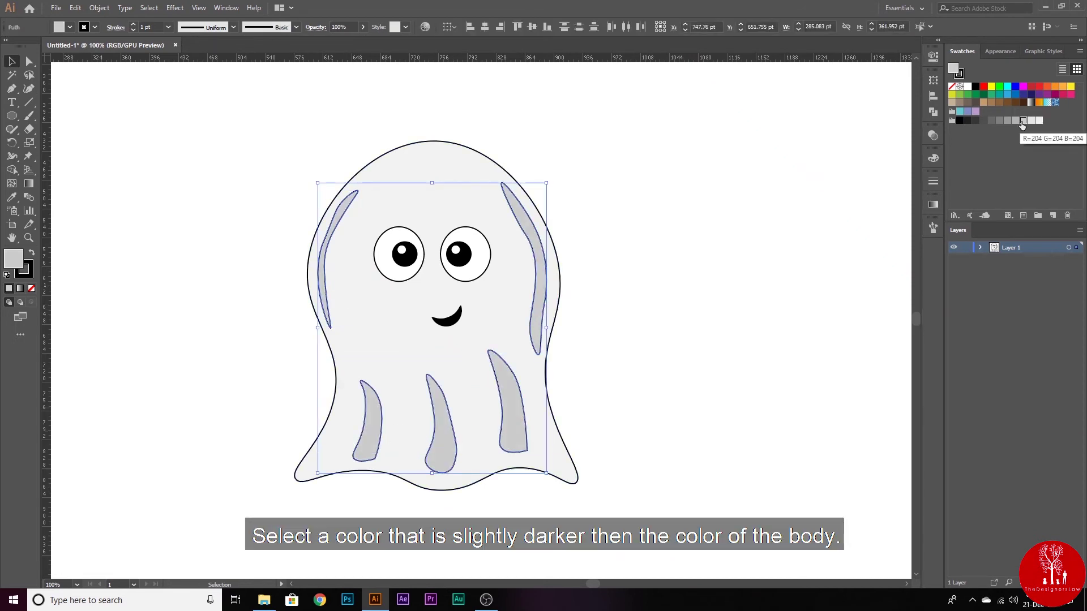
# Step: Set the shadow shapes' stroke to None, then select the ghost body
pyautogui.click(29, 275)
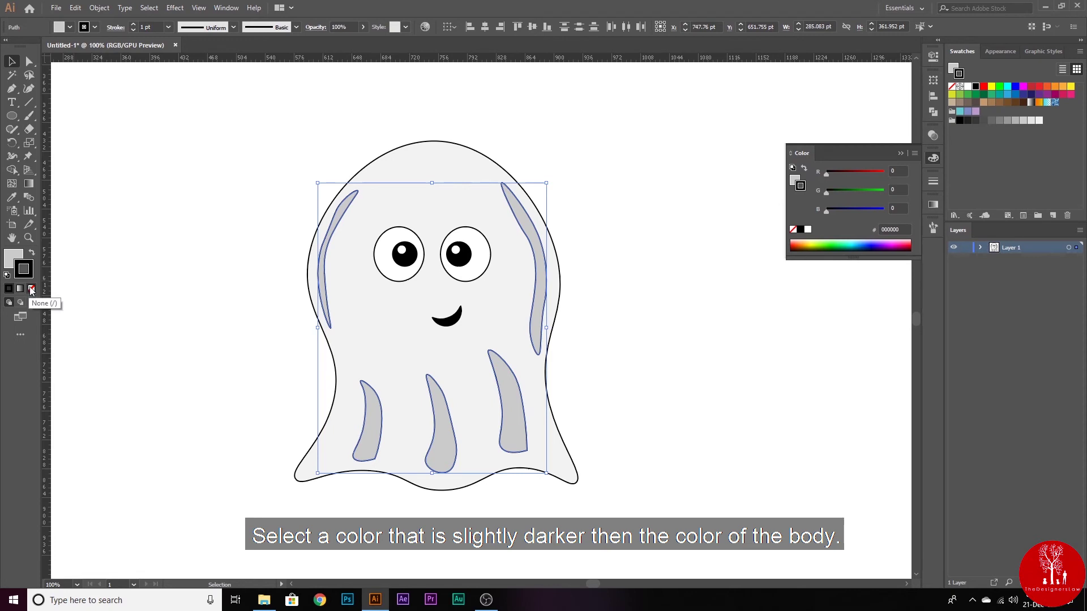
pyautogui.click(32, 290)
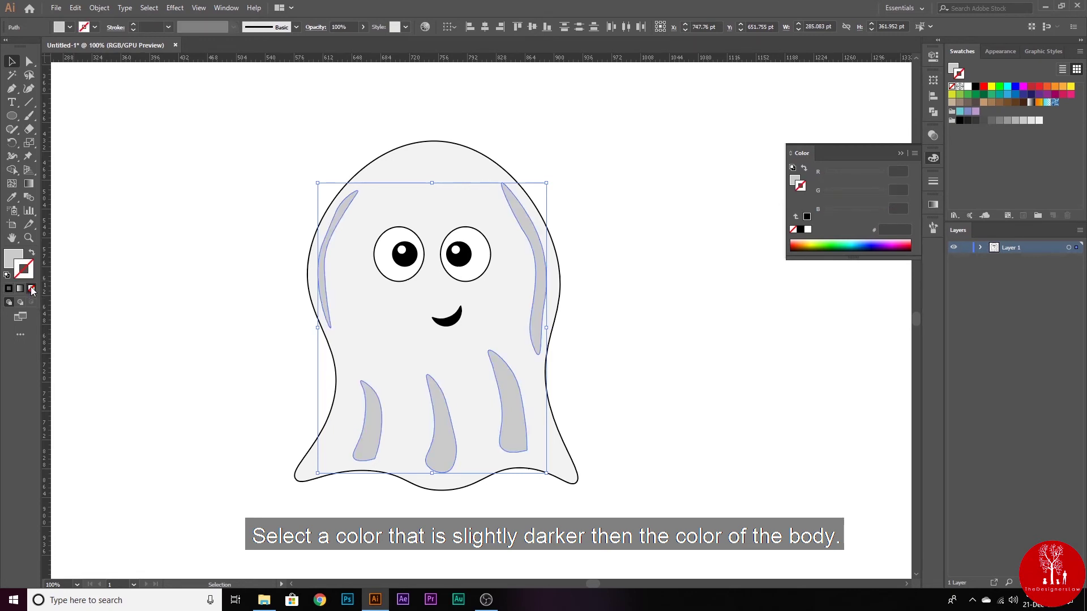
pyautogui.click(700, 385)
pyautogui.scroll(-2, 234, 177)
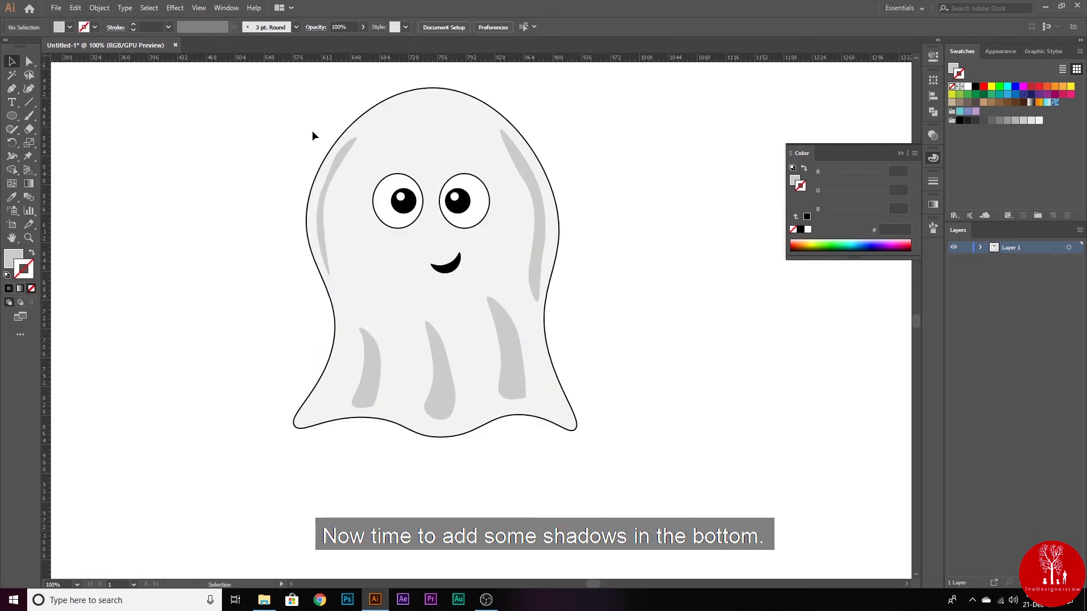
pyautogui.click(377, 131)
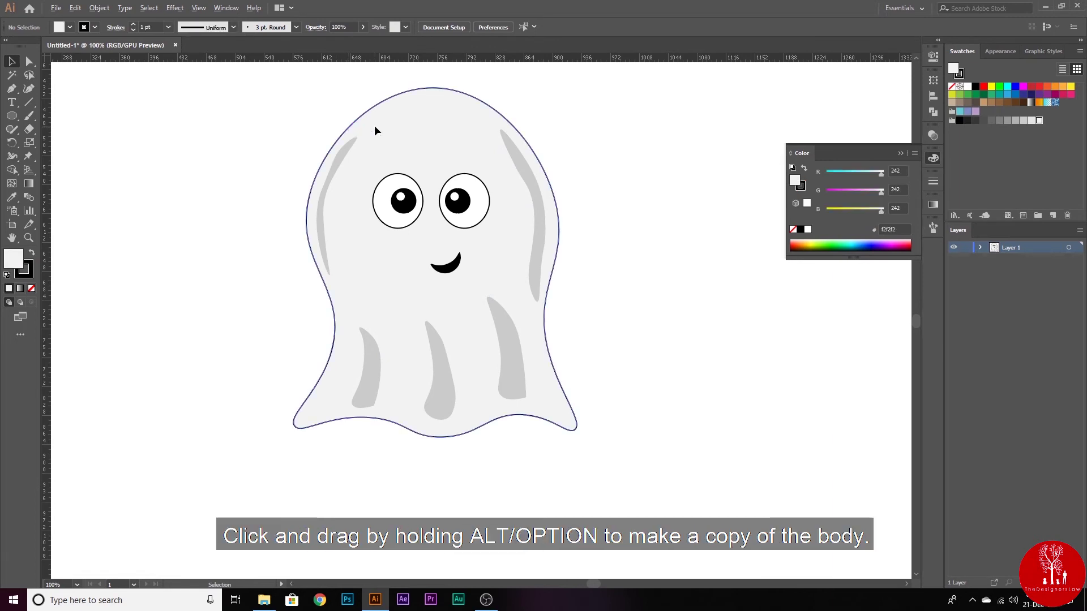
# Step: Make a slightly lower mid-grey copy of the body and send it behind the ghost
pyautogui.moveTo(375, 129); pyautogui.dragTo(374, 138)
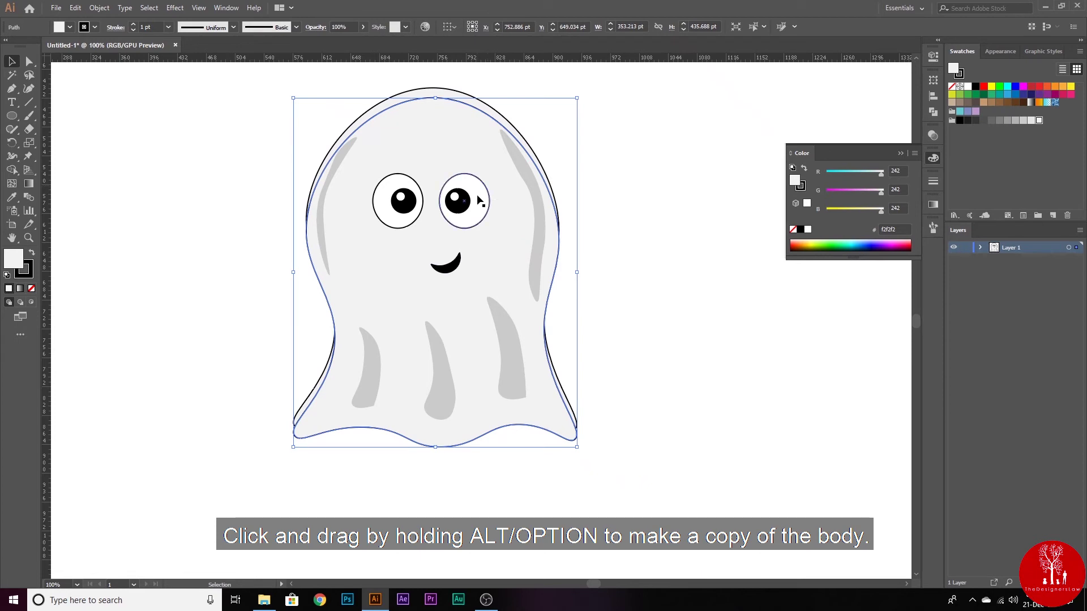
pyautogui.click(1022, 121)
pyautogui.click(1015, 121)
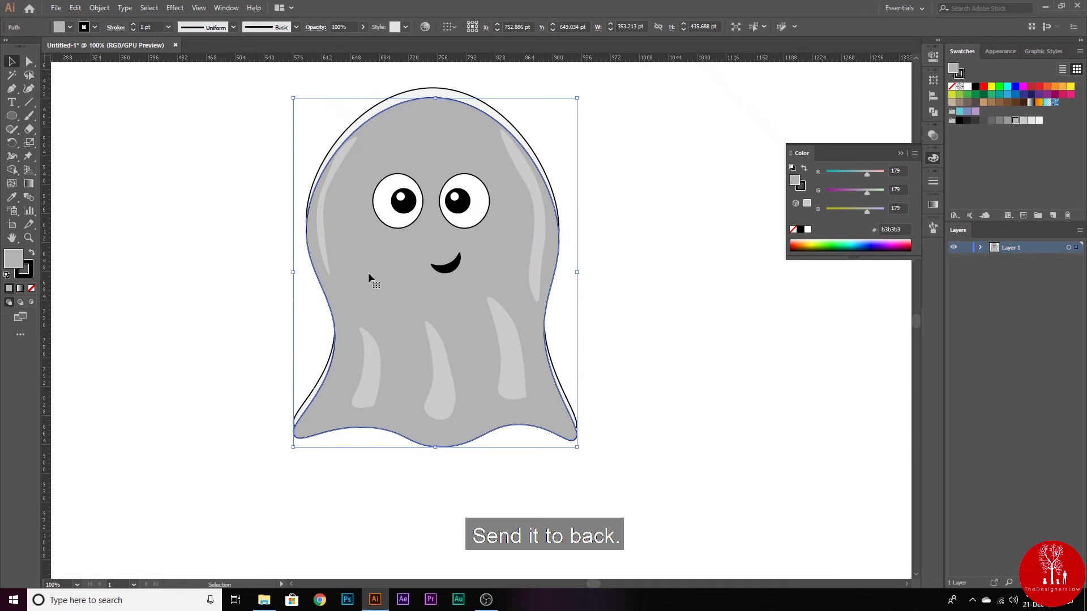
pyautogui.rightClick(383, 287)
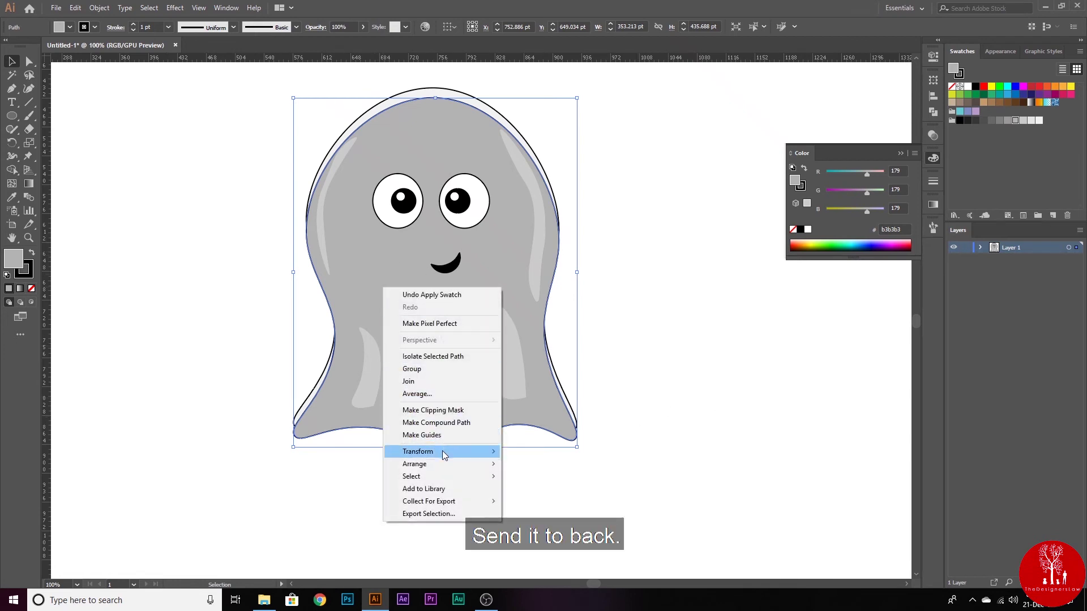
pyautogui.moveTo(438, 464)
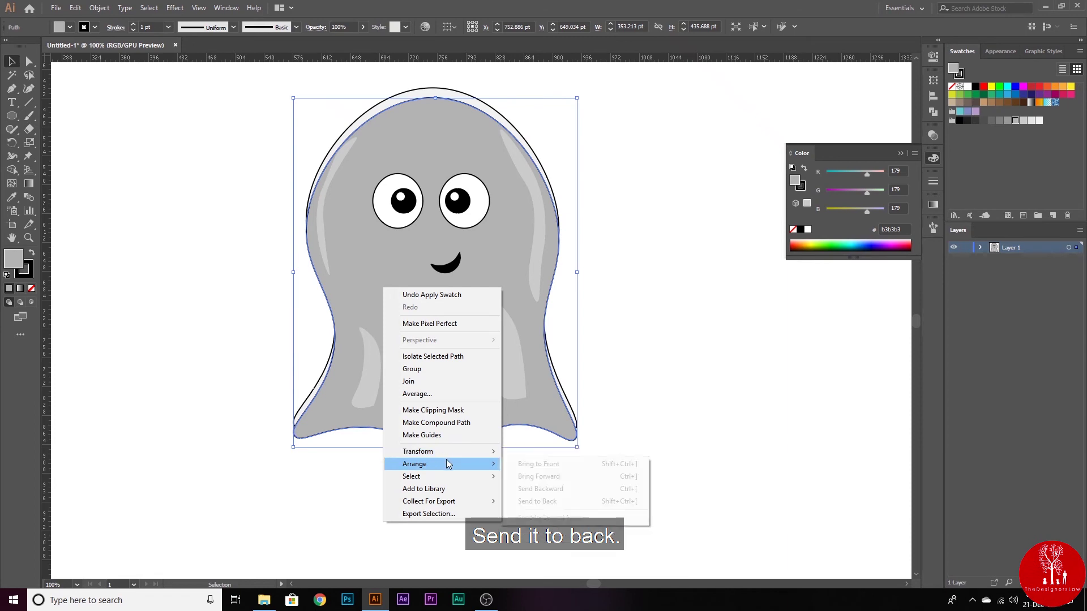
pyautogui.click(545, 500)
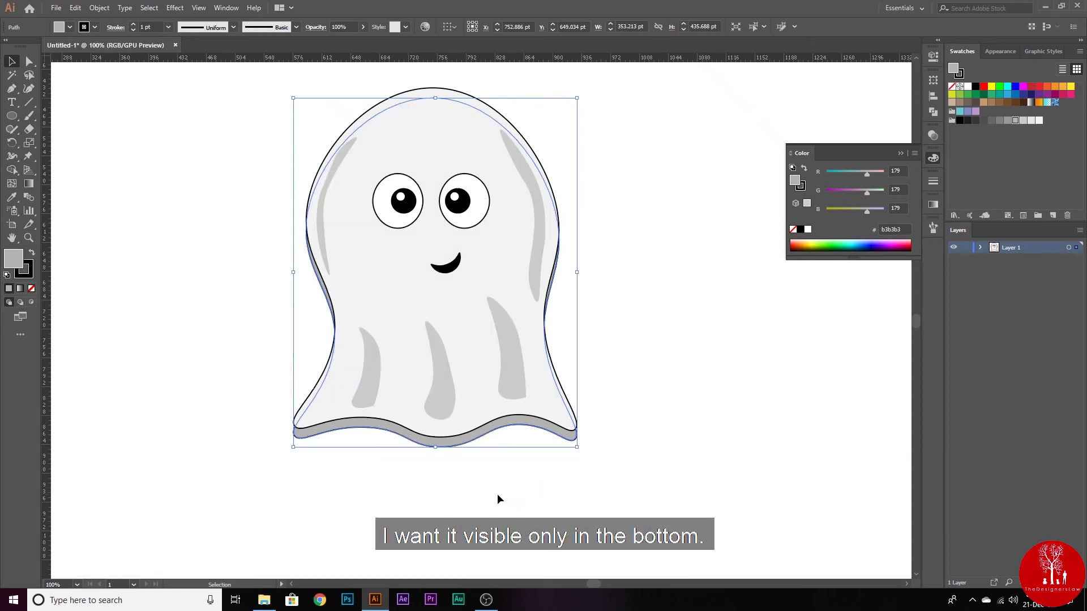
# Step: Reshape the grey copy's sides and corners to show only a strip below the hem
pyautogui.click(30, 88)
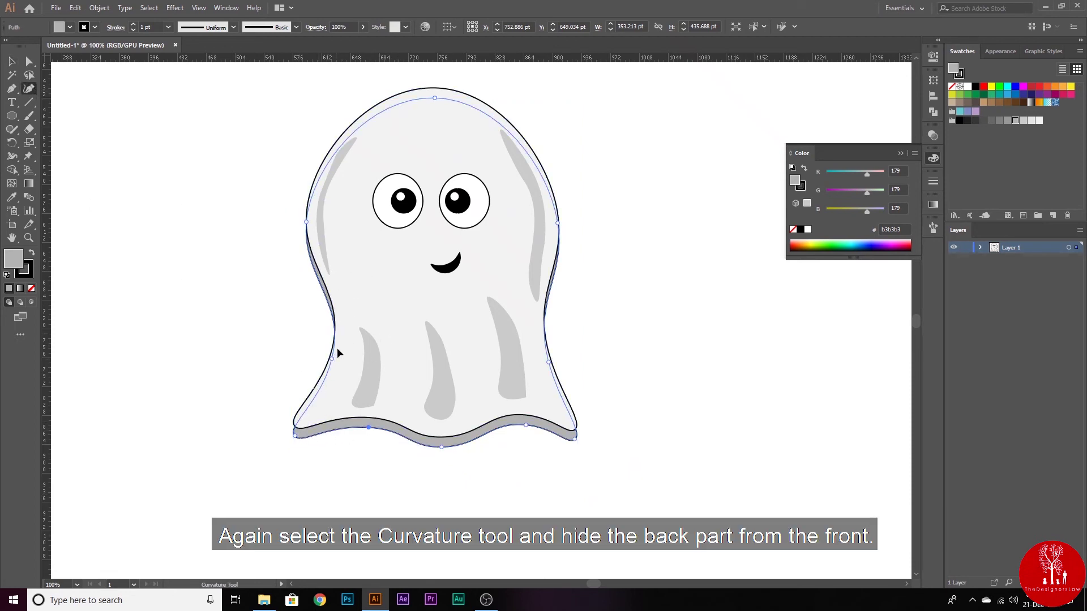
pyautogui.moveTo(338, 352); pyautogui.dragTo(377, 262)
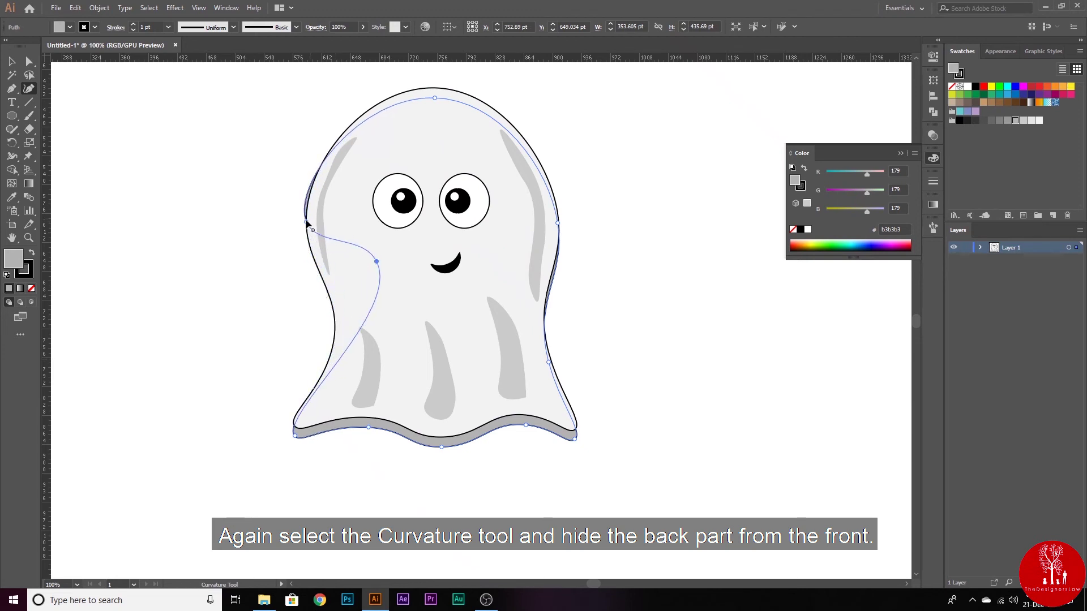
pyautogui.moveTo(308, 222); pyautogui.dragTo(367, 214)
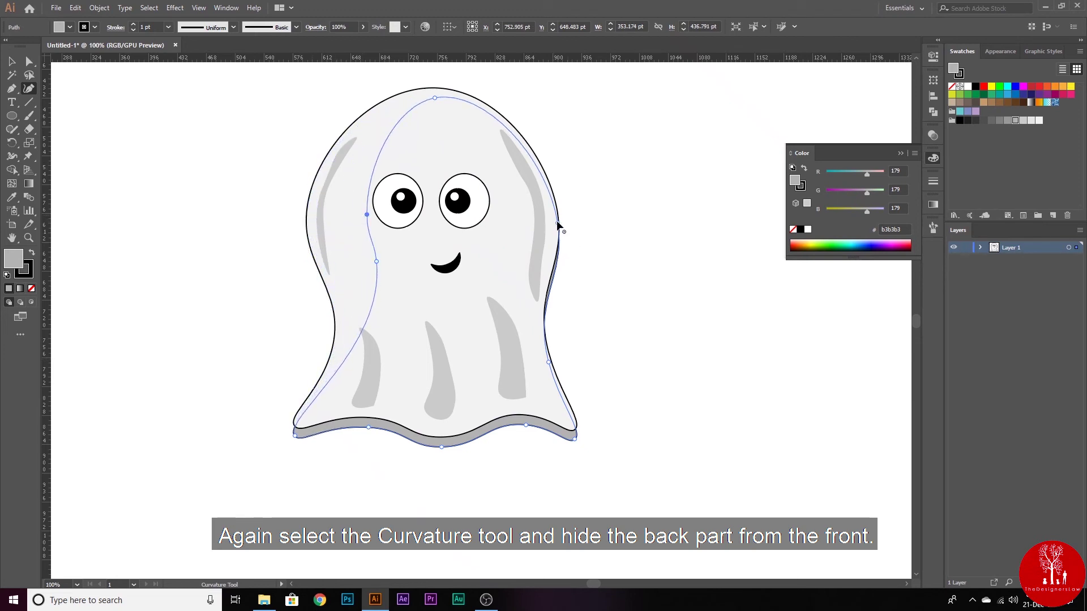
pyautogui.moveTo(558, 225); pyautogui.dragTo(526, 222)
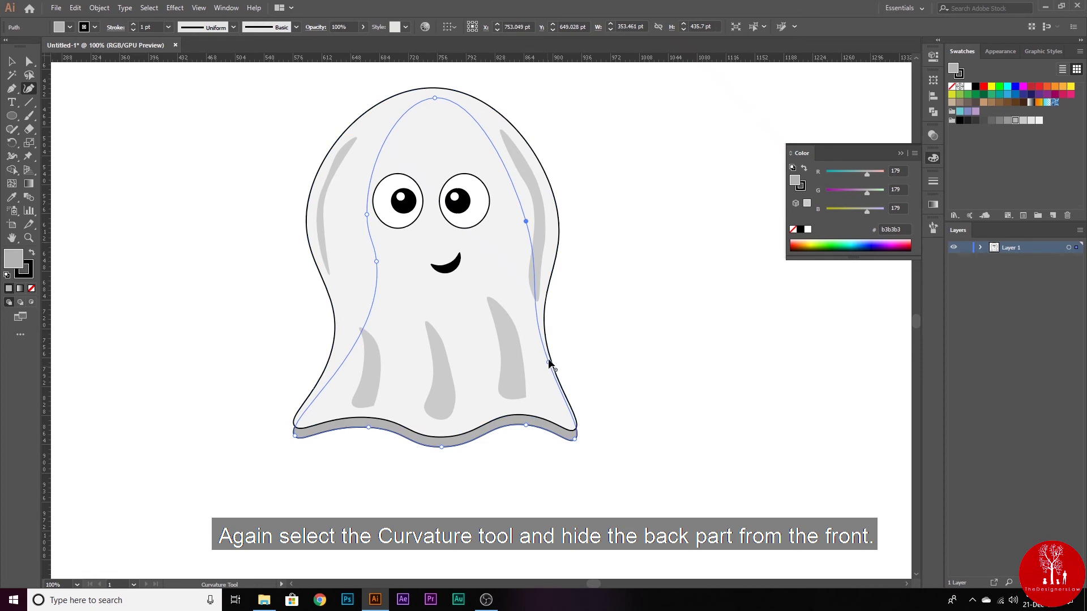
pyautogui.moveTo(549, 362); pyautogui.dragTo(529, 361)
pyautogui.moveTo(576, 438); pyautogui.dragTo(573, 430)
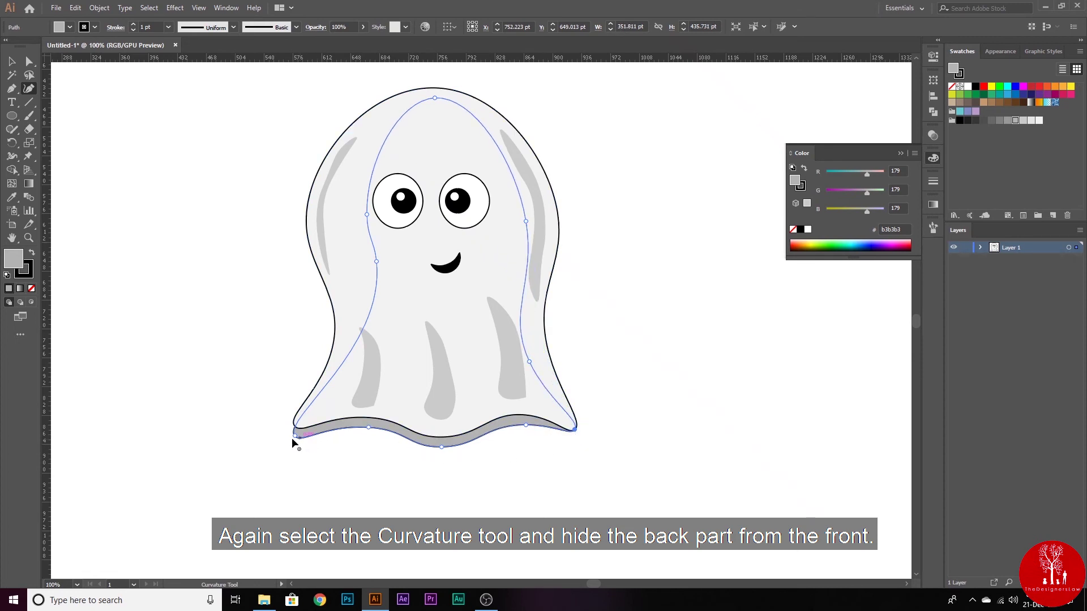
pyautogui.moveTo(295, 436); pyautogui.dragTo(297, 428)
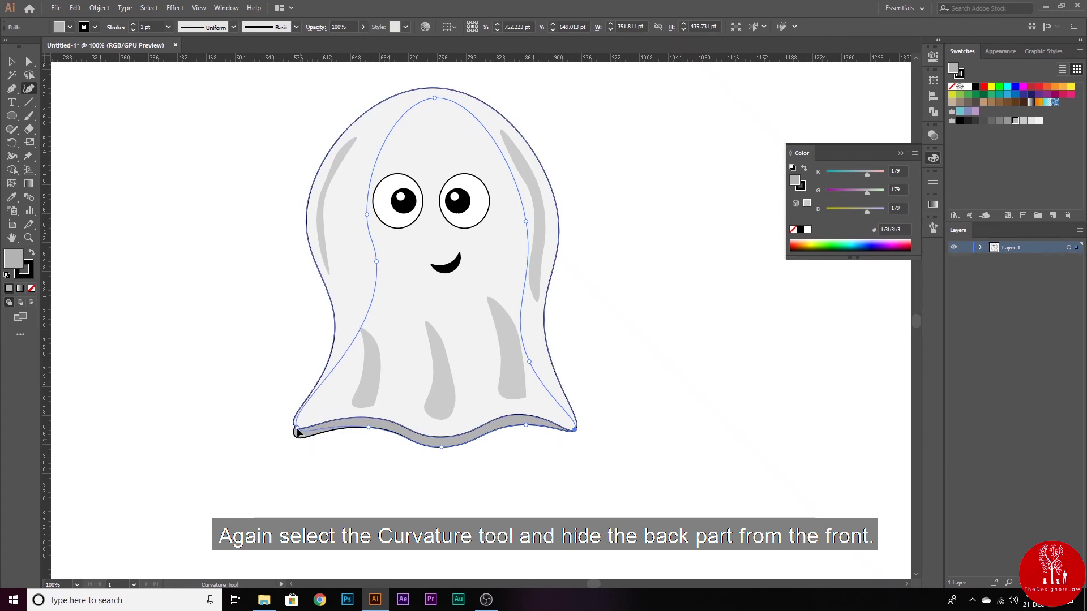
pyautogui.hotkey('ctrl', 'shift', 'a')
pyautogui.hotkey('ctrl', '-')
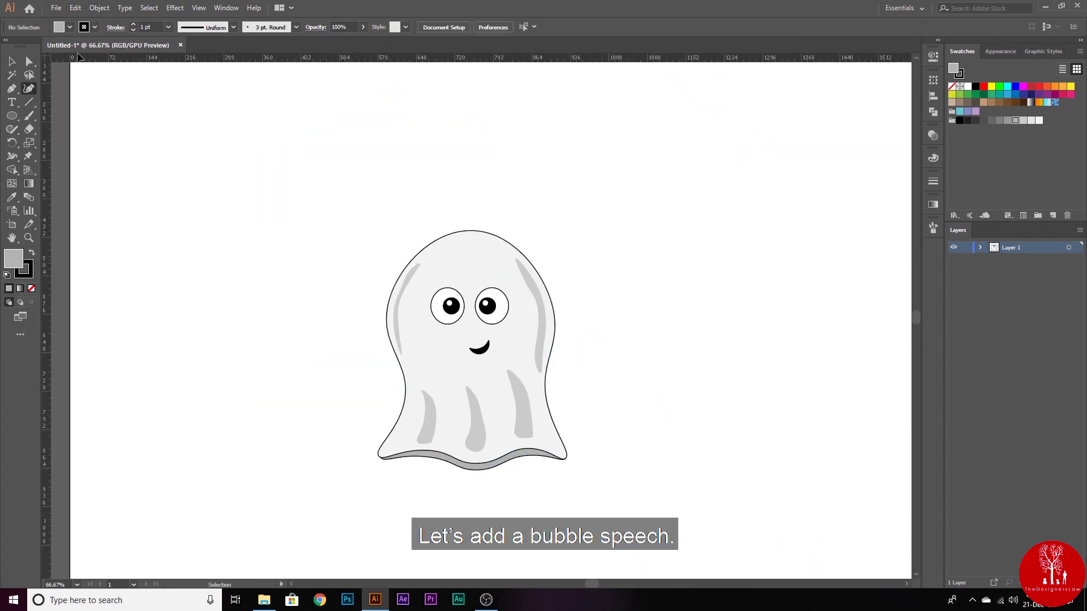
# Step: Draw a large ellipse above the ghost and two overlapping circles below it
pyautogui.click(11, 116)
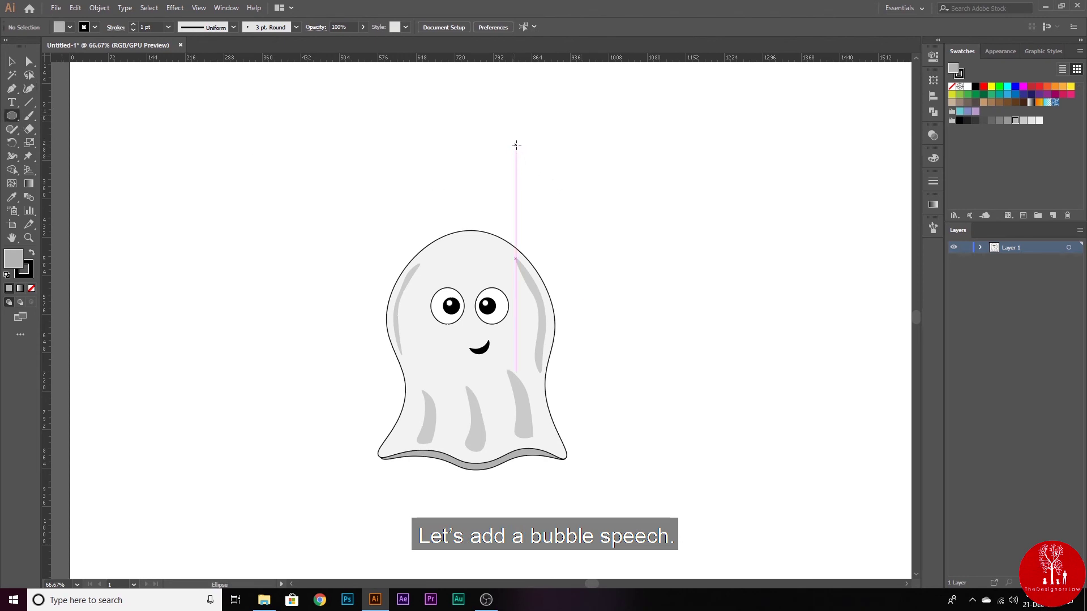
pyautogui.moveTo(540, 131); pyautogui.dragTo(654, 193)
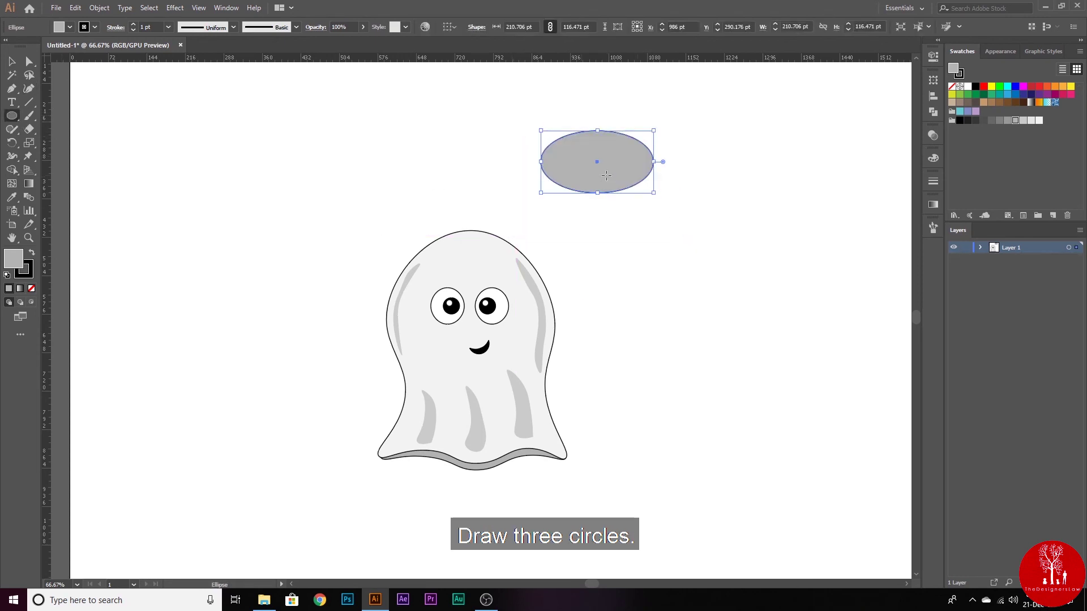
pyautogui.moveTo(566, 171); pyautogui.dragTo(628, 213)
pyautogui.moveTo(556, 163); pyautogui.dragTo(617, 218)
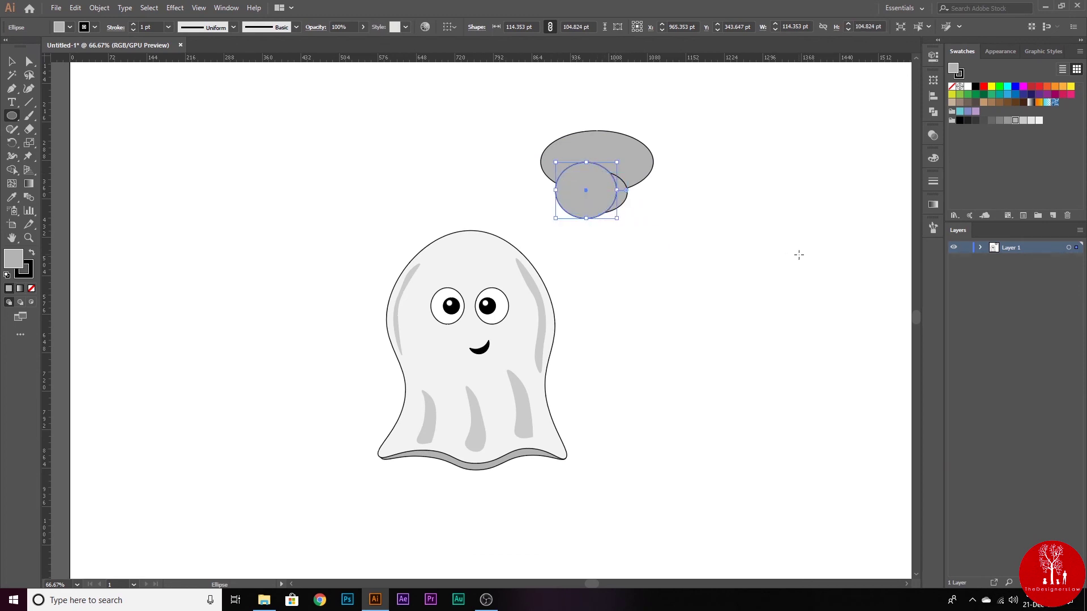
# Step: Cut the two circles with Shape Builder into a crescent tail
pyautogui.press('v')
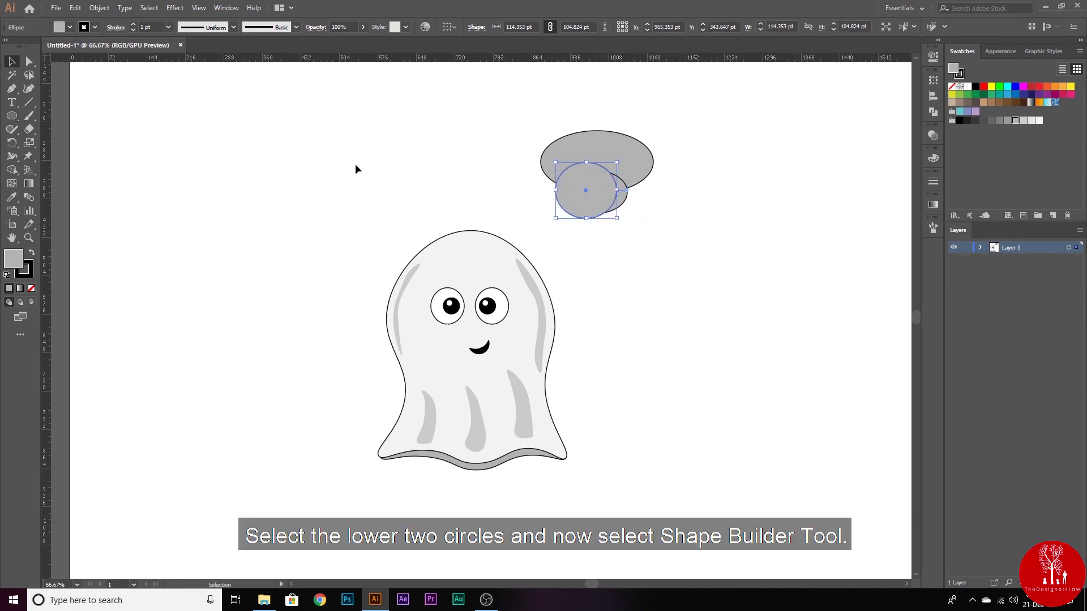
pyautogui.keyDown('shift'); pyautogui.click(624, 200); pyautogui.keyUp('shift')
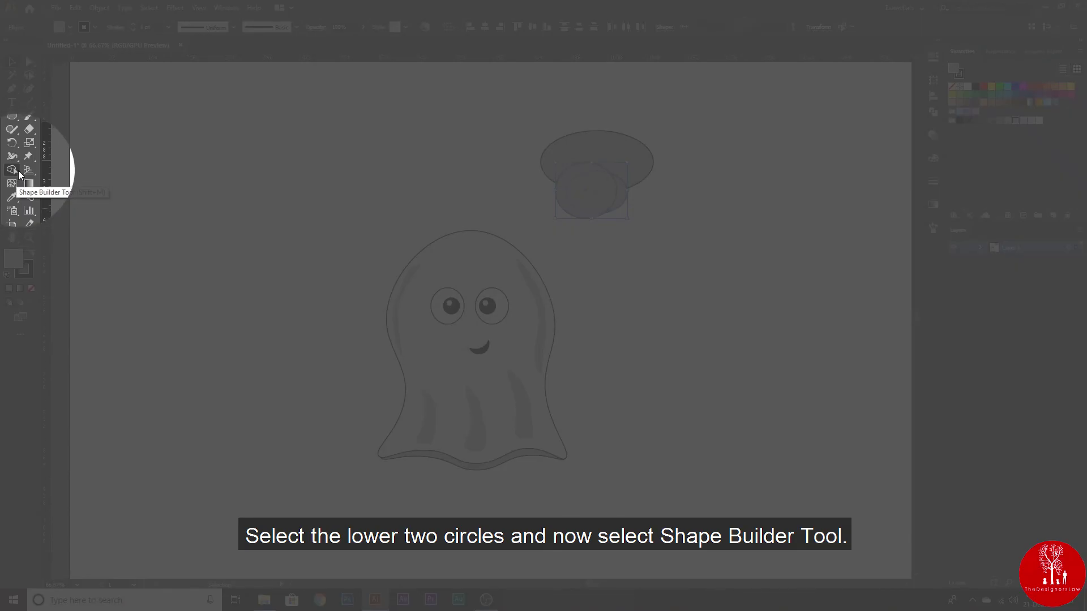
pyautogui.click(18, 173)
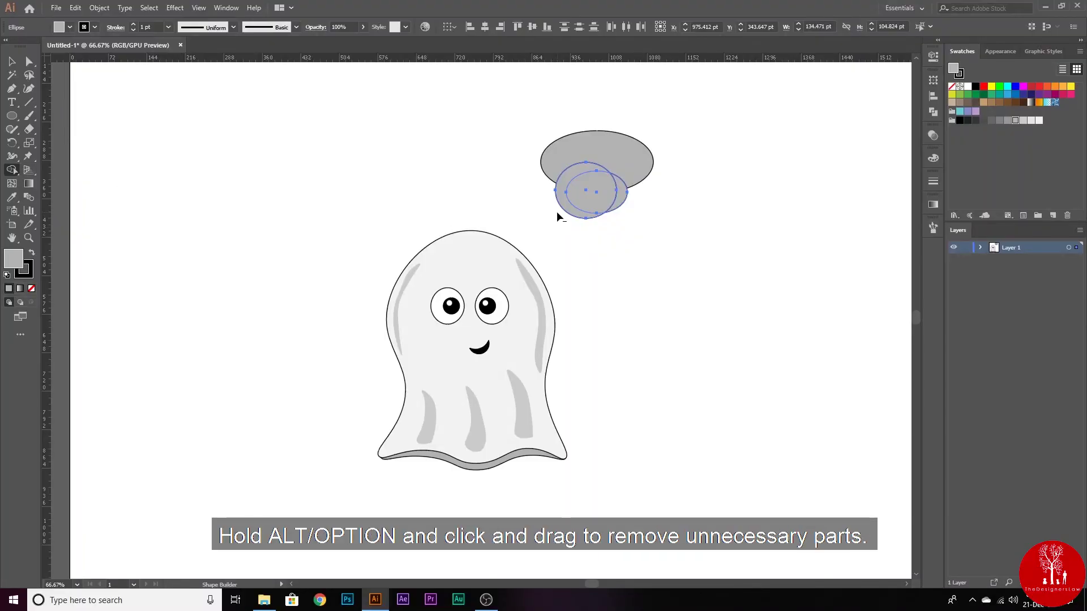
pyautogui.moveTo(556, 211); pyautogui.dragTo(583, 205)
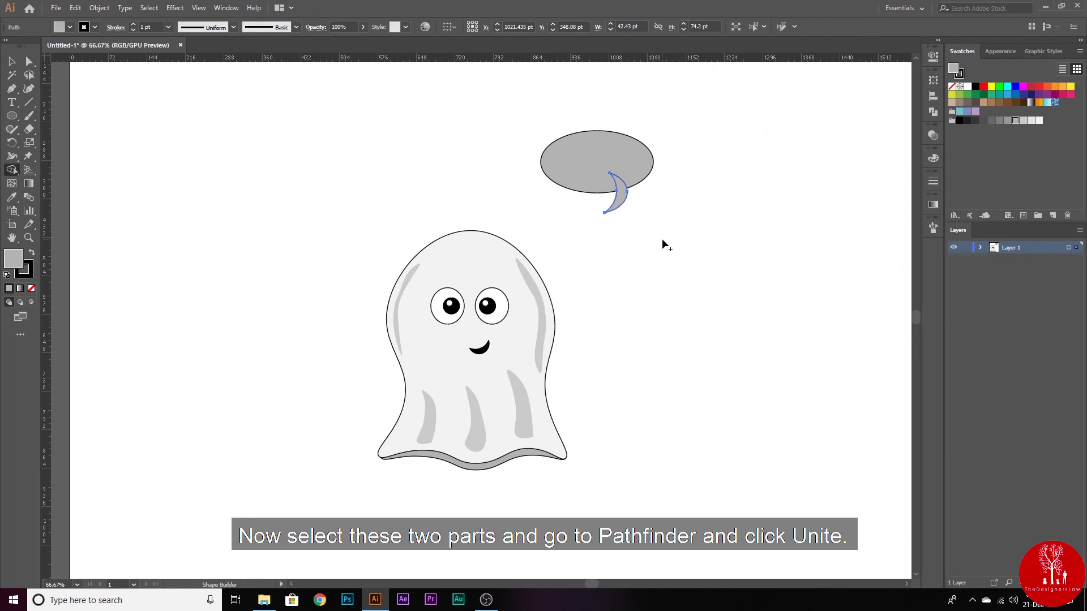
# Step: Unite the ellipse and crescent tail into one shape with Pathfinder
pyautogui.click(11, 61)
pyautogui.moveTo(464, 118); pyautogui.dragTo(660, 218)
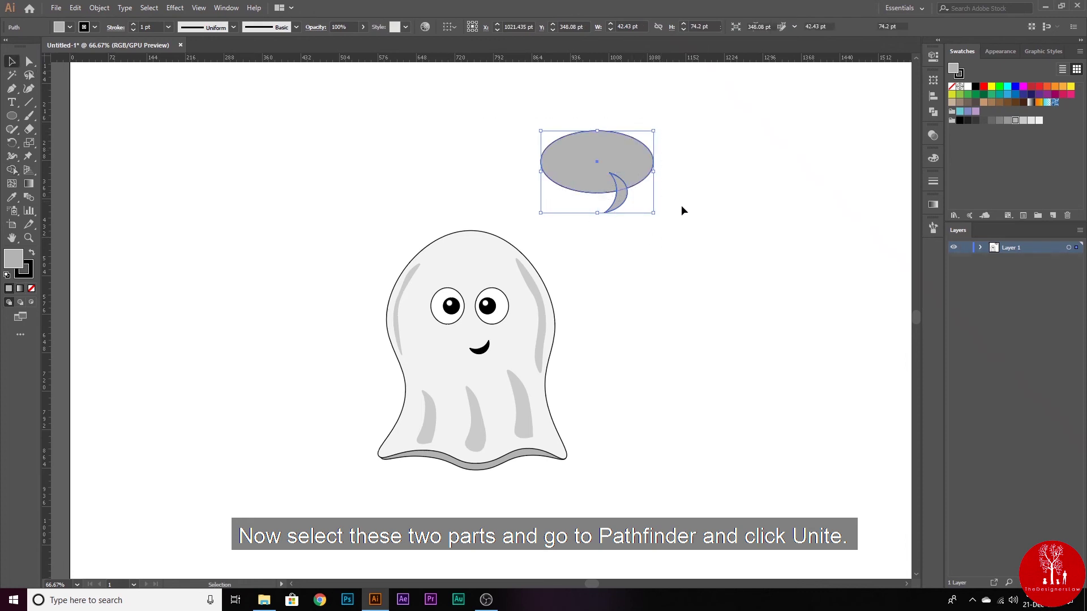
pyautogui.click(933, 113)
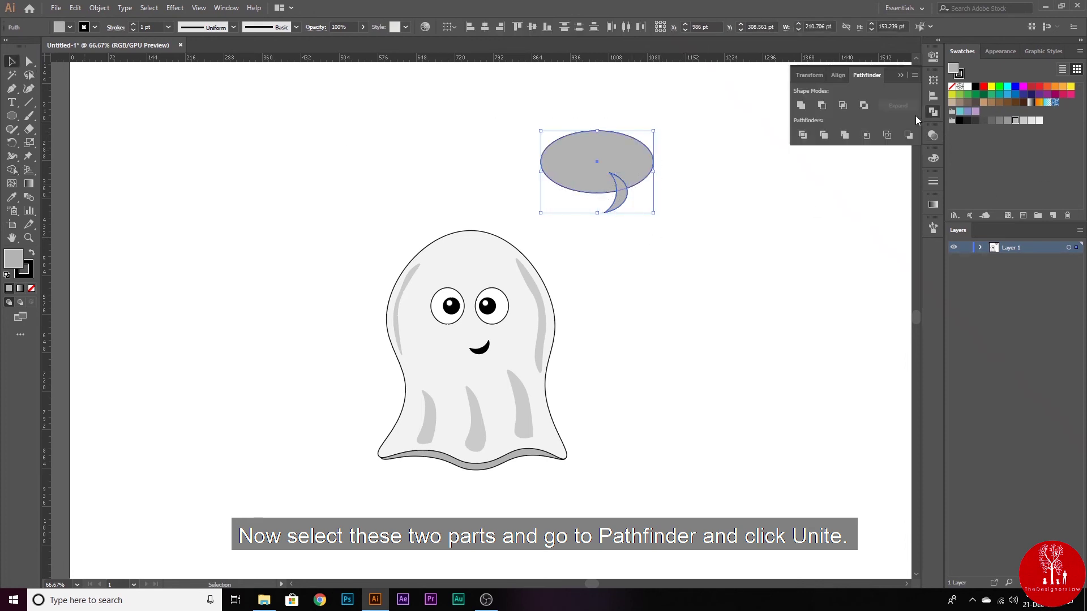
pyautogui.click(801, 106)
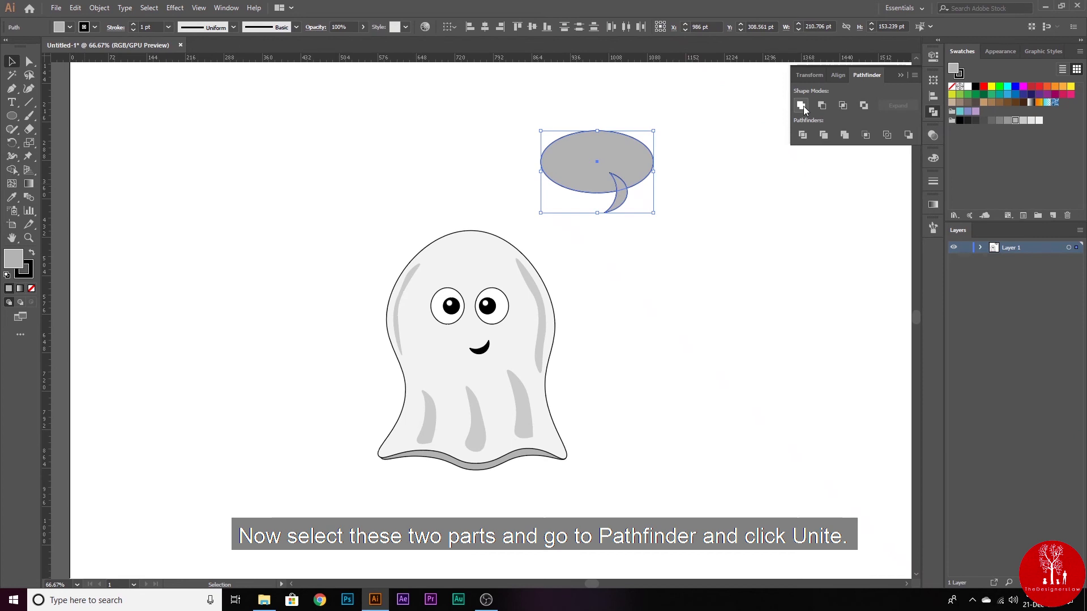
pyautogui.click(747, 231)
pyautogui.click(616, 177)
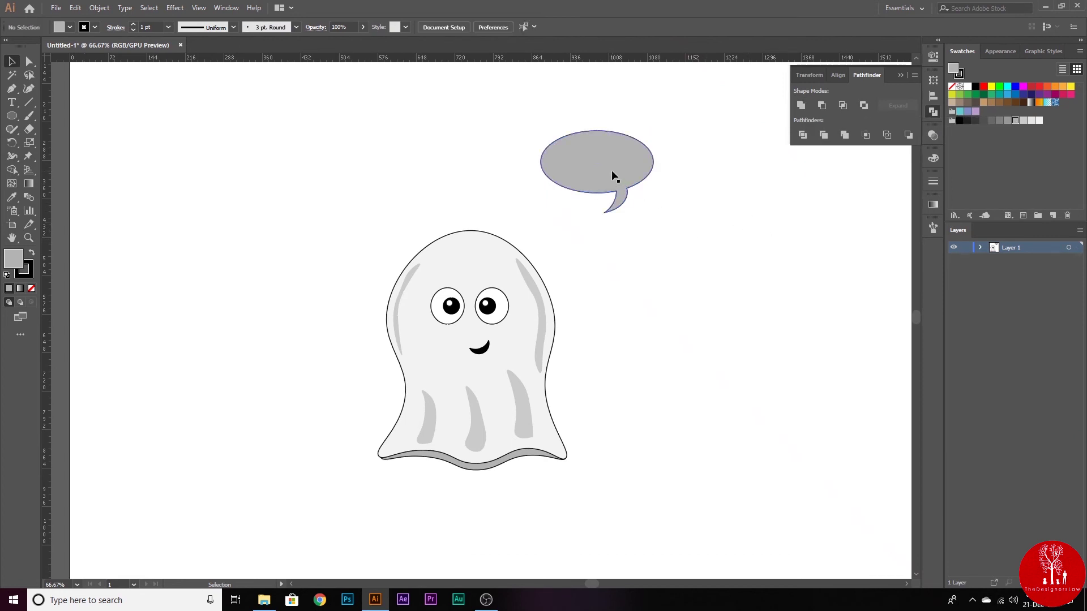
# Step: Fill the bubble white, nudge it above the ghost, and type 'Cute Ghost!' inside
pyautogui.click(968, 87)
pyautogui.moveTo(579, 162); pyautogui.dragTo(518, 182)
pyautogui.press('t')
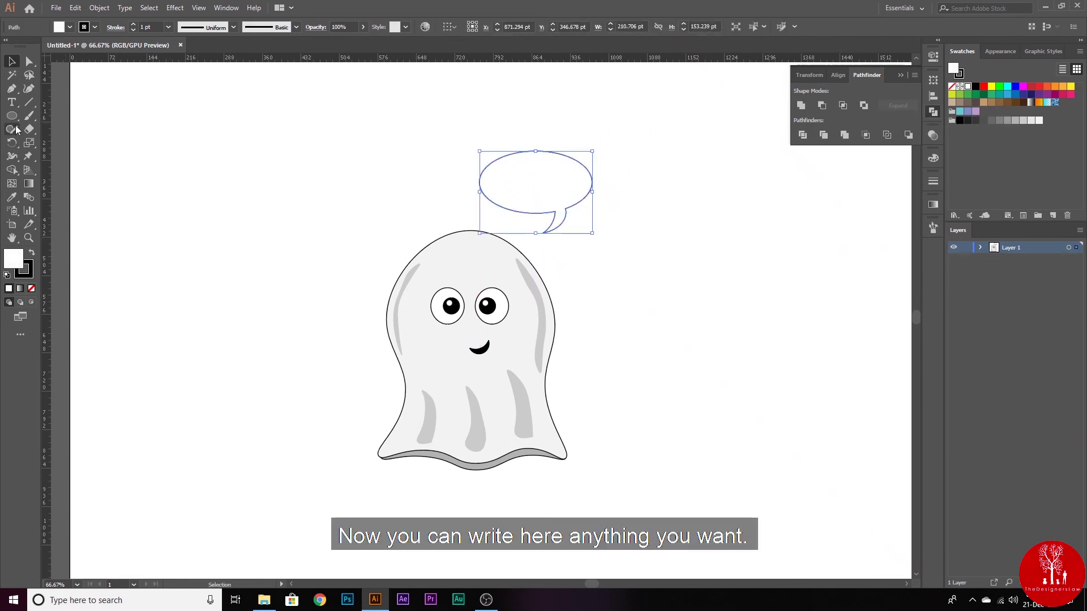
pyautogui.click(583, 196)
pyautogui.press('BackSpace')
pyautogui.write('Cute')
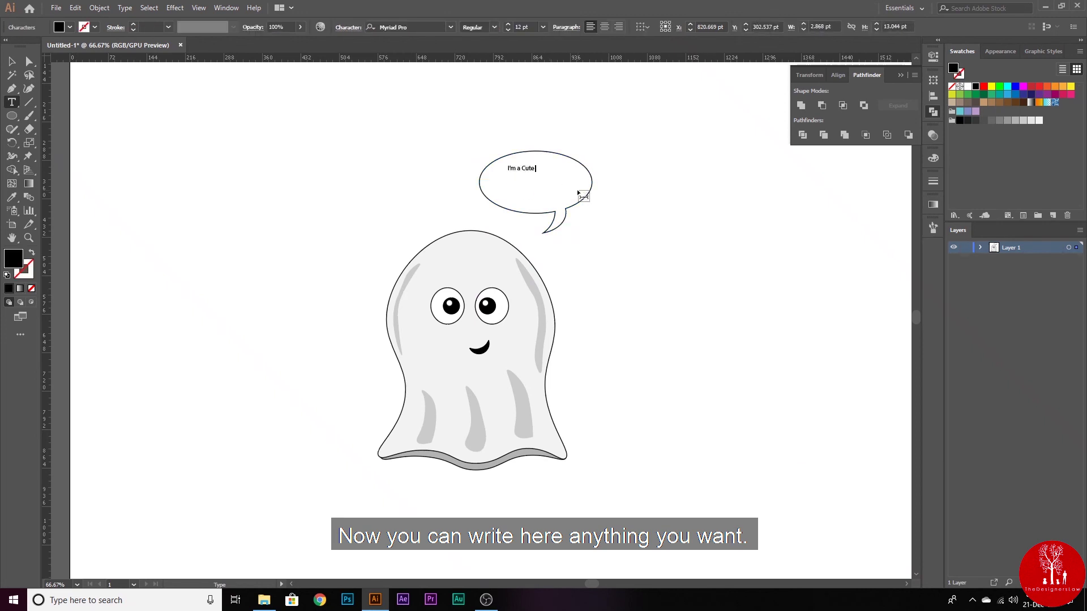
pyautogui.write(' Ghost!')
pyautogui.press('Escape')
# Step: Enlarge the bubble text and move it down to centre it in the bubble
pyautogui.moveTo(555, 178); pyautogui.dragTo(583, 188)
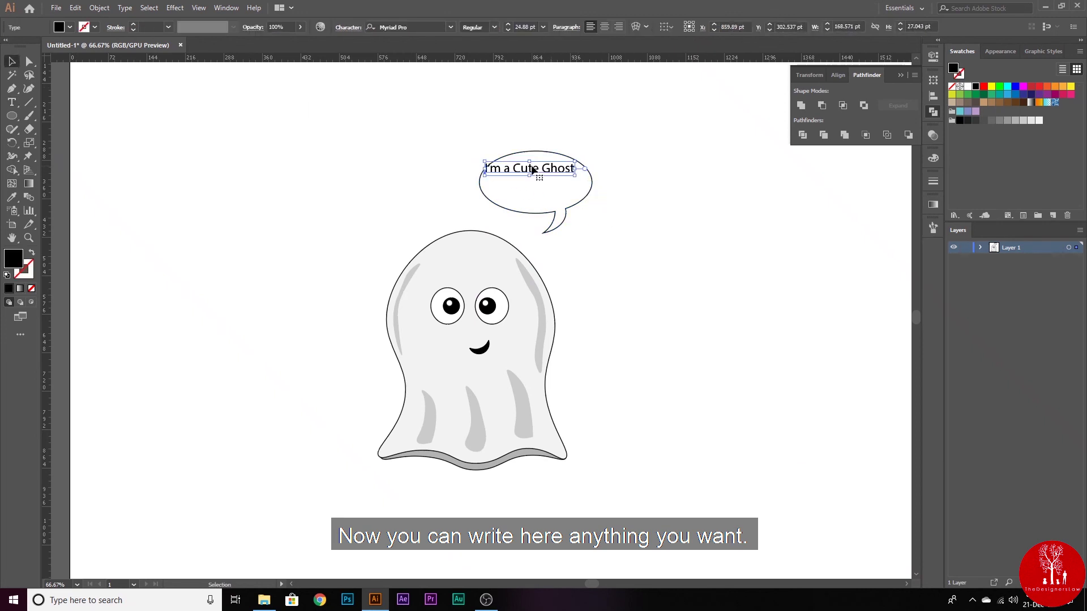
pyautogui.click(654, 247)
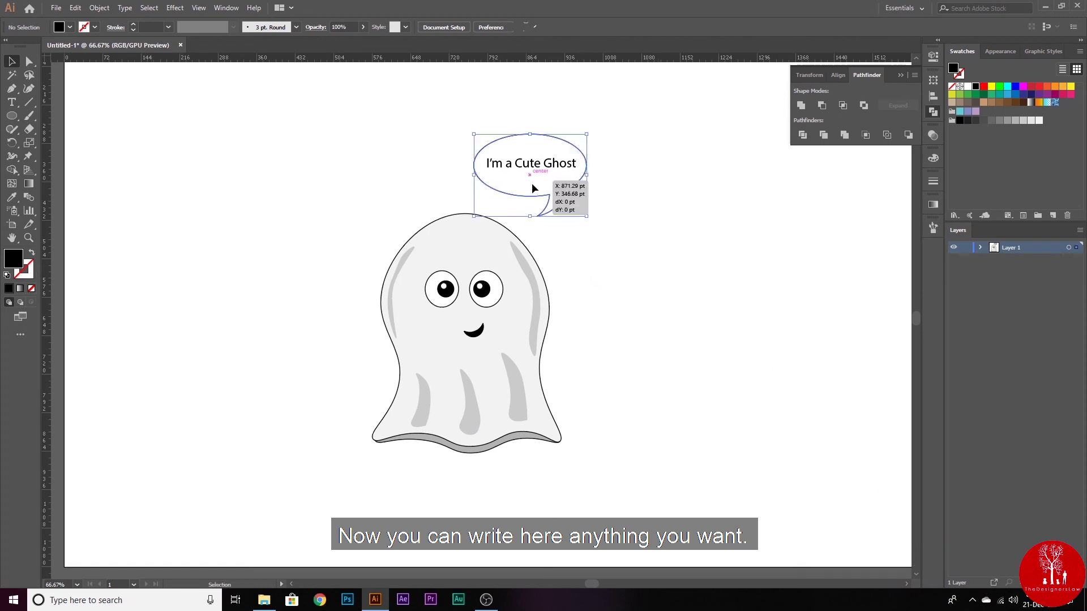
pyautogui.doubleClick(532, 165)
pyautogui.press('Escape')
pyautogui.moveTo(535, 164); pyautogui.dragTo(536, 178)
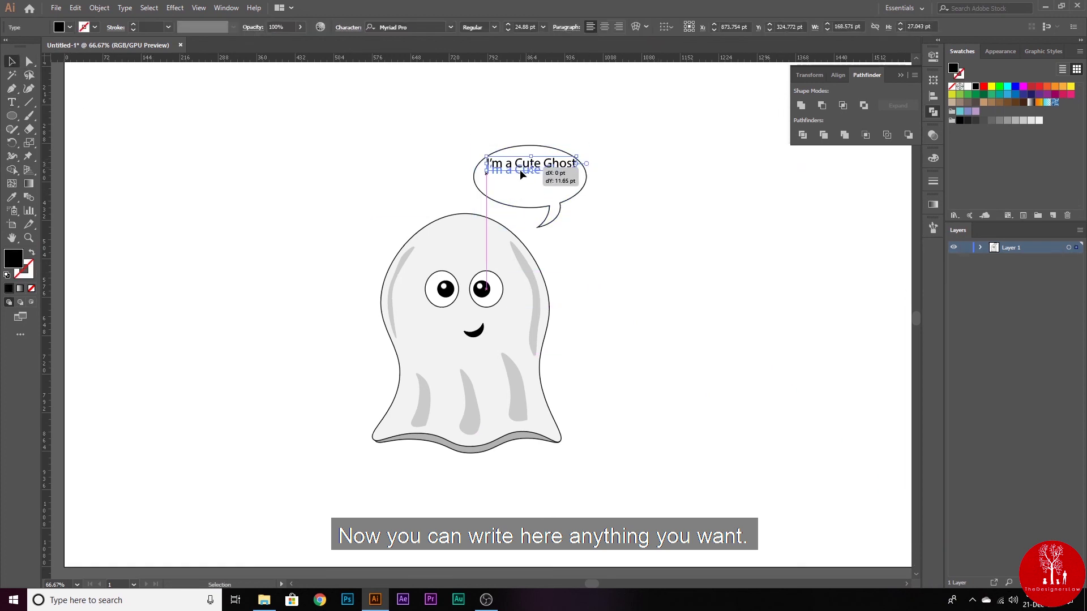
pyautogui.click(667, 262)
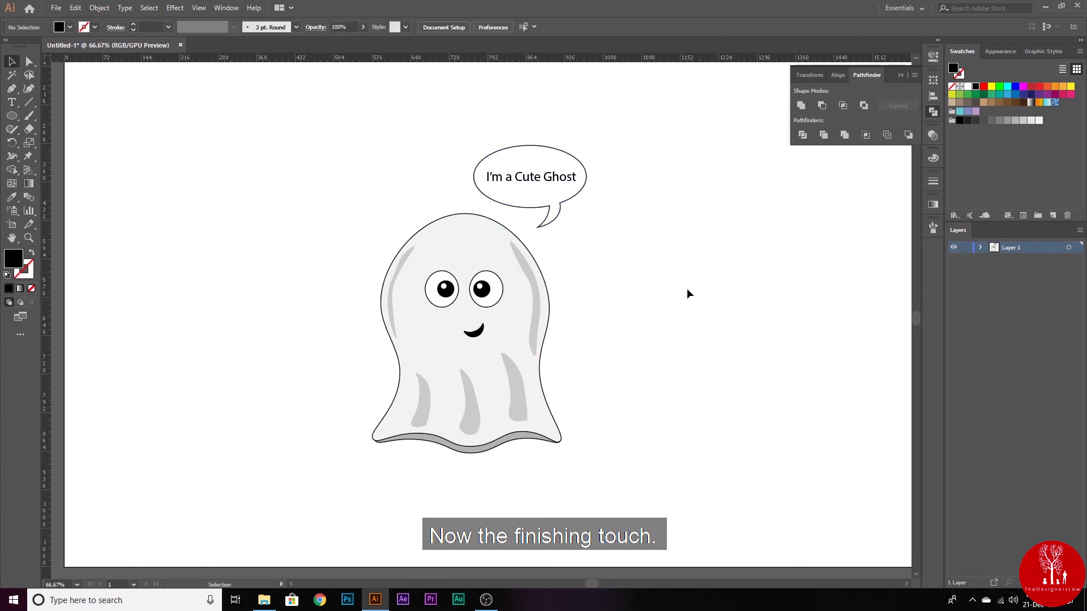
# Step: Draw a large orange circle around the ghost and send it to the back
pyautogui.press('l')
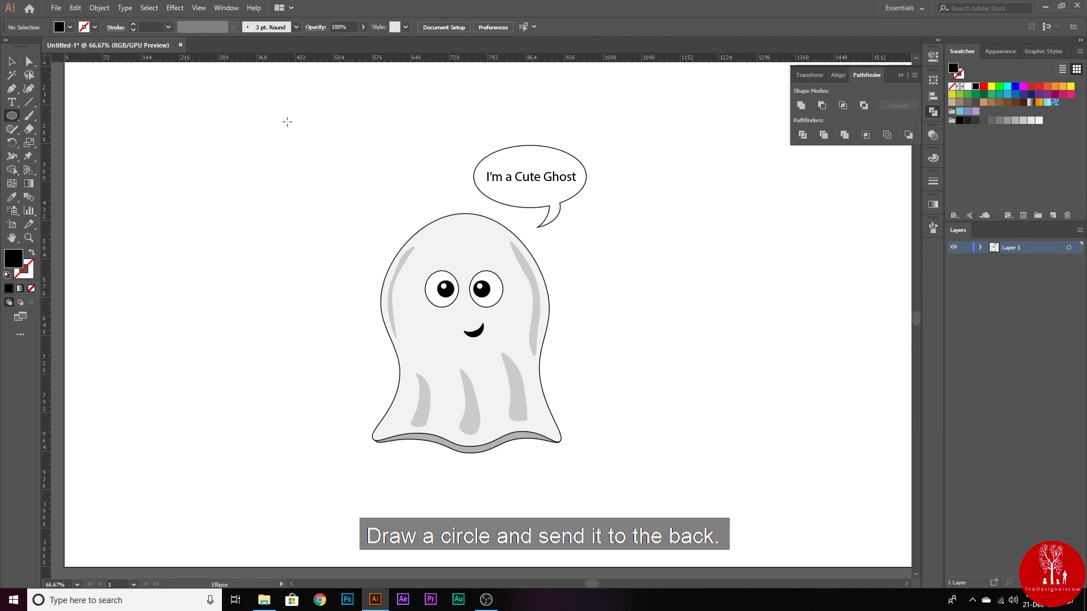
pyautogui.moveTo(301, 133)
pyautogui.mouseDown()
pyautogui.moveTo(508, 315)
pyautogui.moveTo(606, 453)
pyautogui.moveTo(691, 504)
pyautogui.moveTo(670, 492)
pyautogui.moveTo(665, 474)
pyautogui.mouseUp()
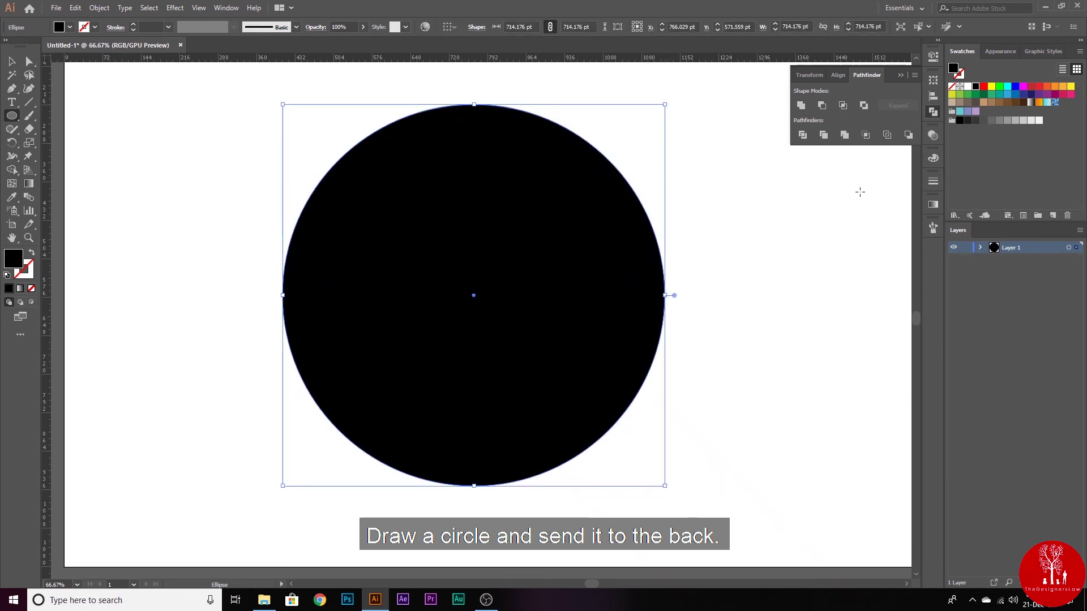
pyautogui.click(1055, 86)
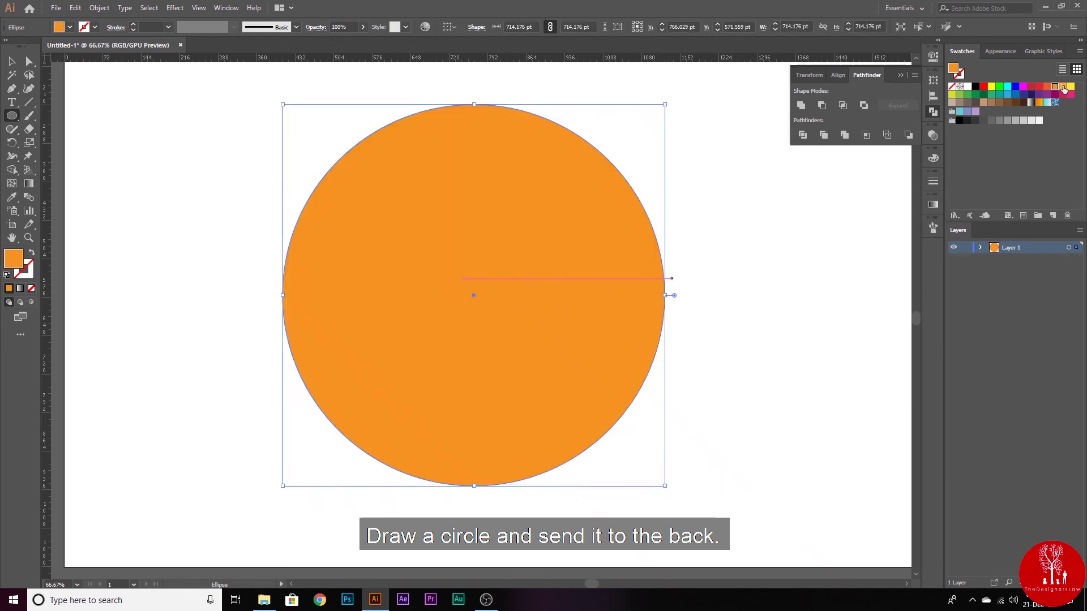
pyautogui.rightClick(484, 186)
pyautogui.moveTo(517, 363)
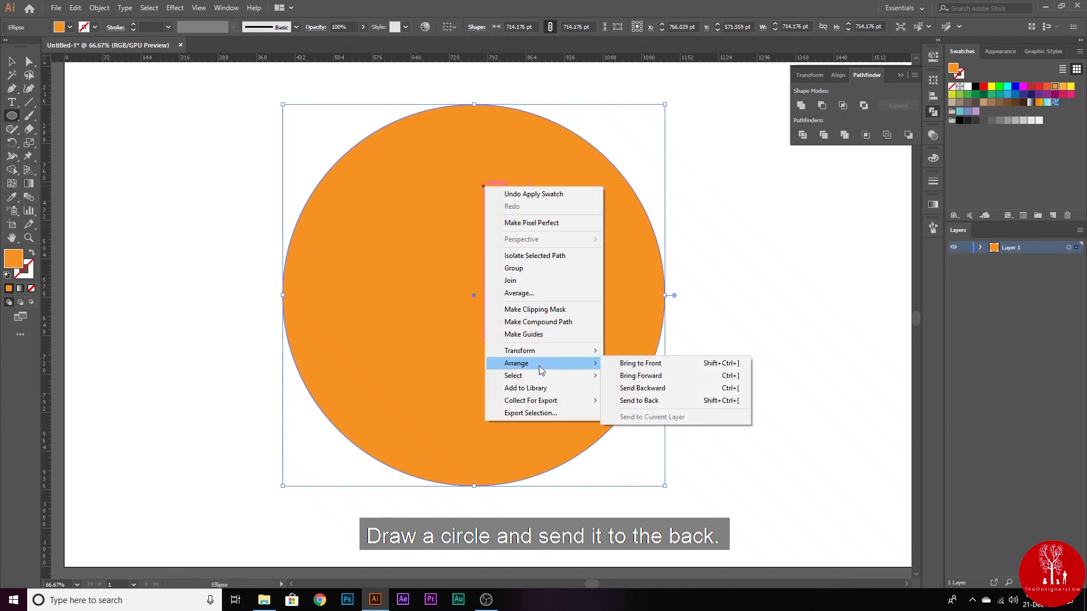
pyautogui.click(640, 400)
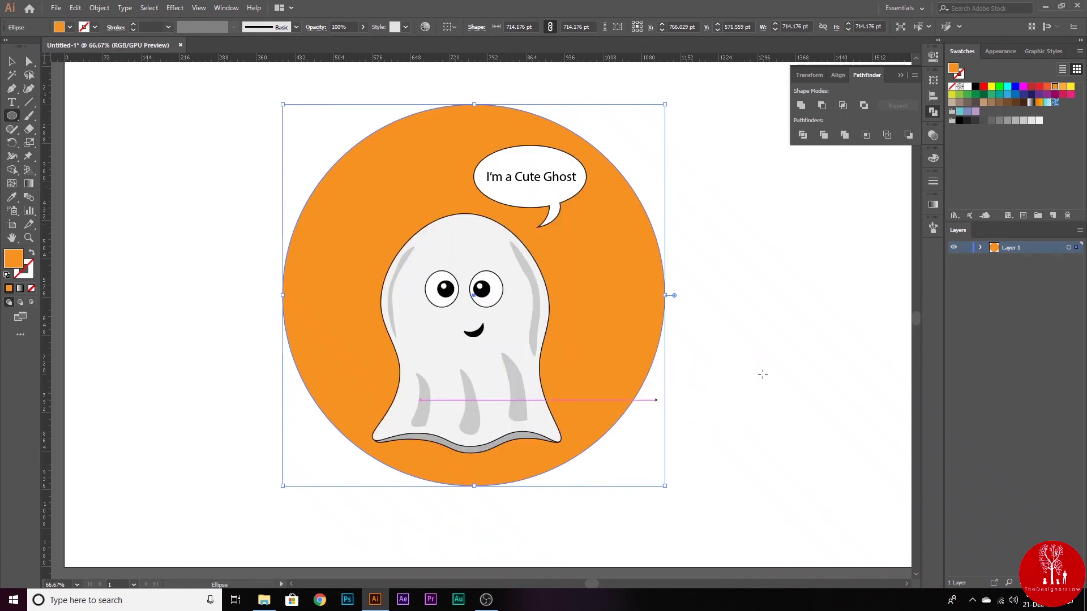
pyautogui.keyDown('ctrl'); pyautogui.click(825, 376); pyautogui.keyUp('ctrl')
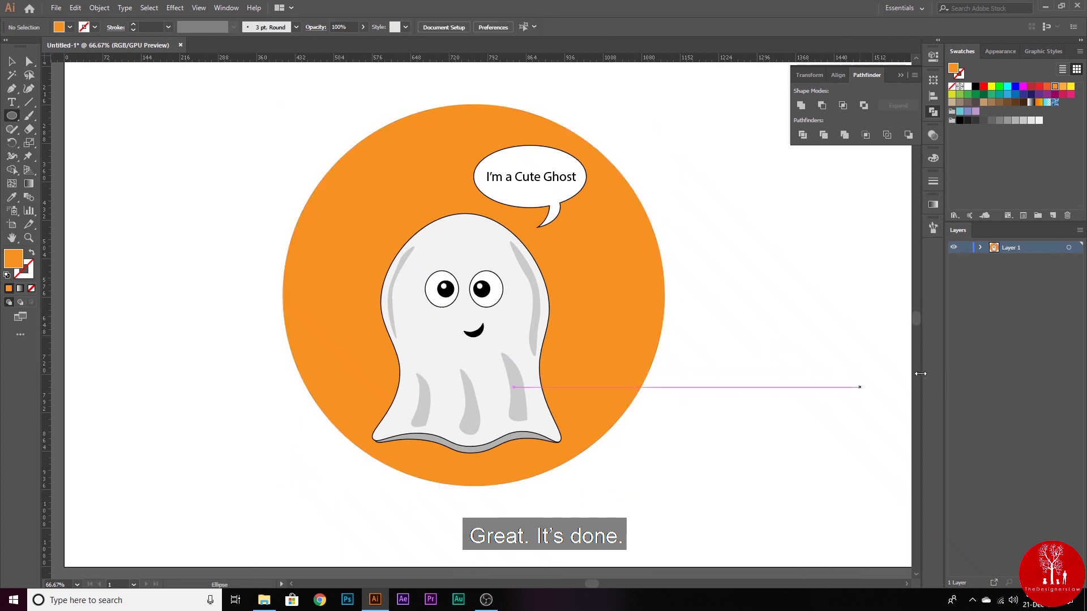